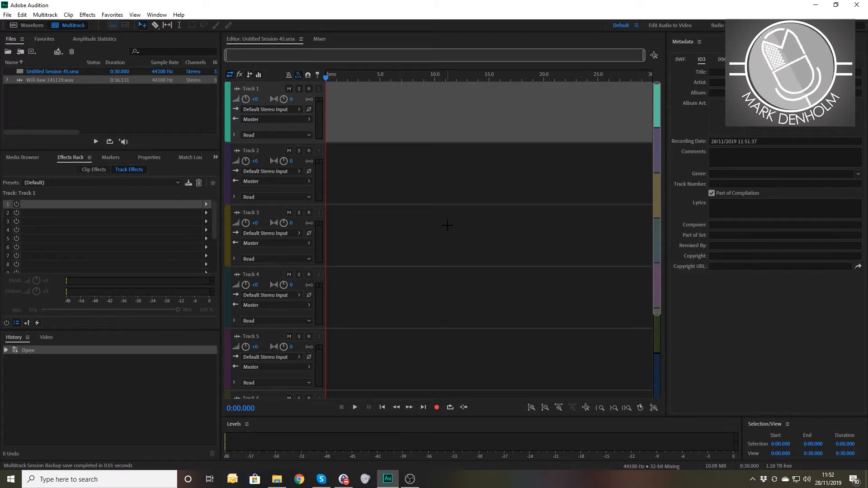
# Step: Create a new multitrack session from the DJ Drop template
pyautogui.click(7, 15)
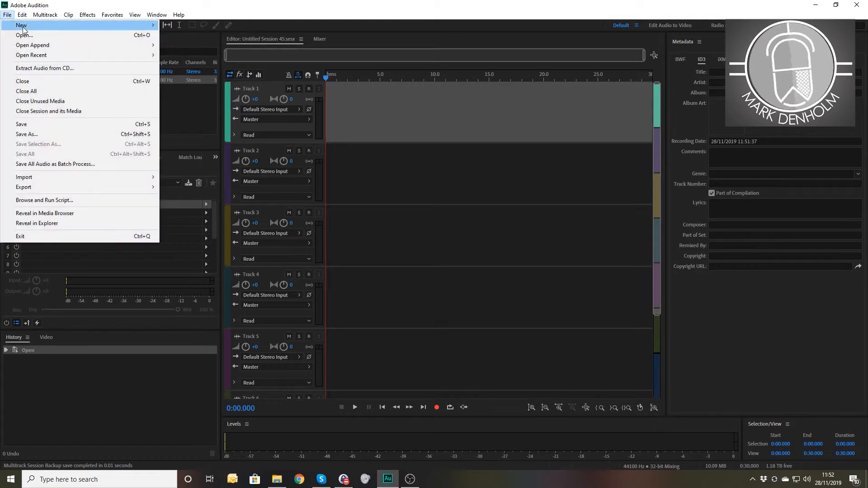
pyautogui.moveTo(58, 29)
pyautogui.click(173, 26)
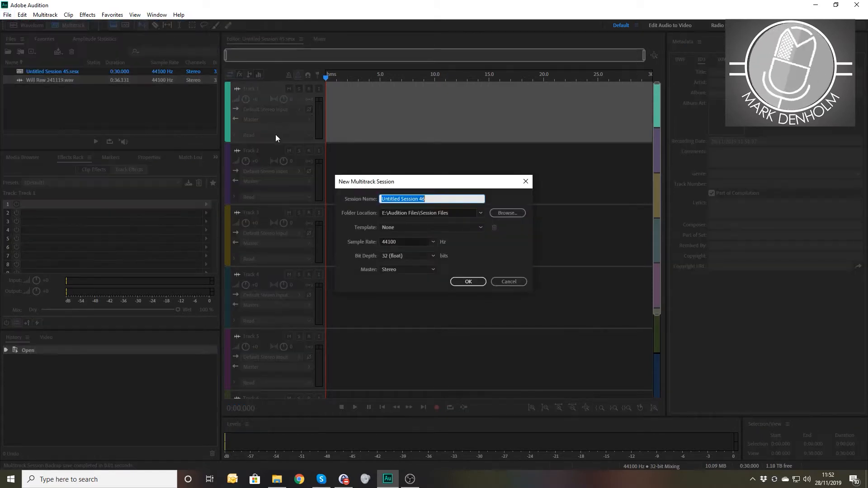
pyautogui.click(427, 230)
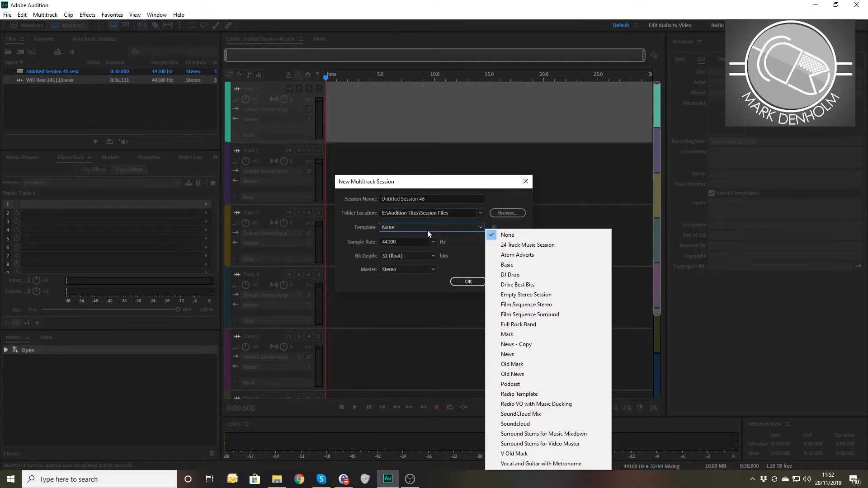
pyautogui.click(516, 275)
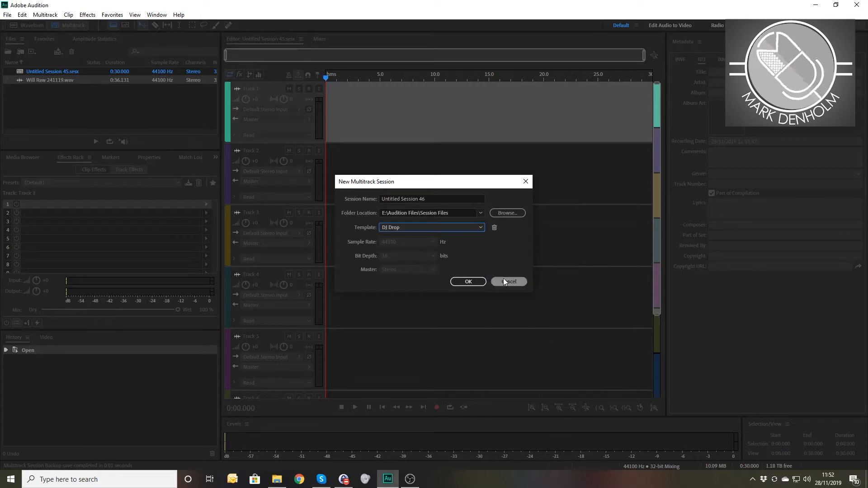
pyautogui.click(469, 281)
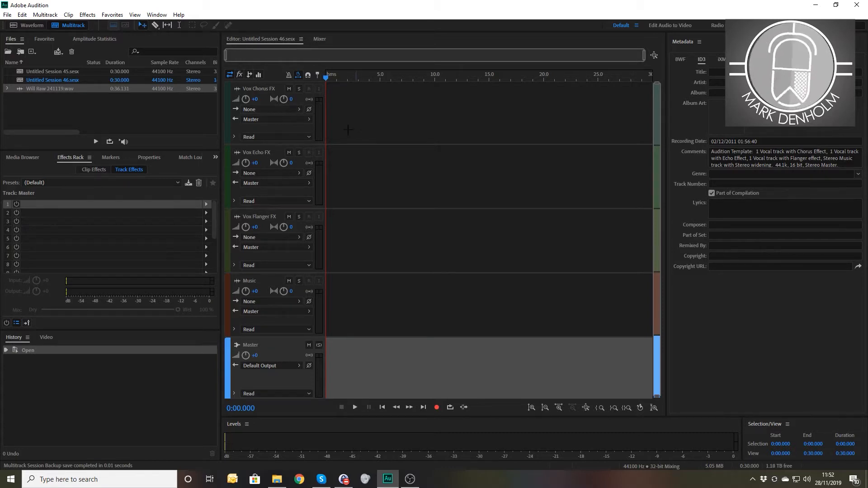
# Step: Close Untitled Session 45 and Untitled Session 46, and create a new multitrack session from the Mark template
pyautogui.click(57, 80)
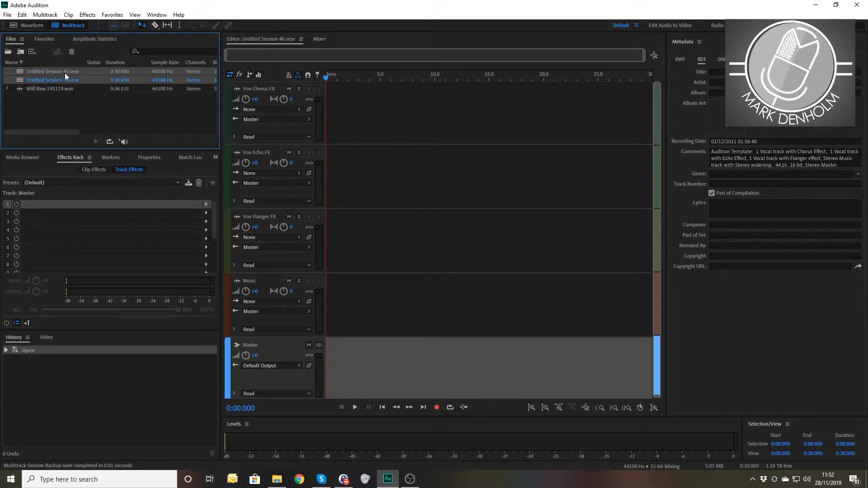
pyautogui.press('Delete')
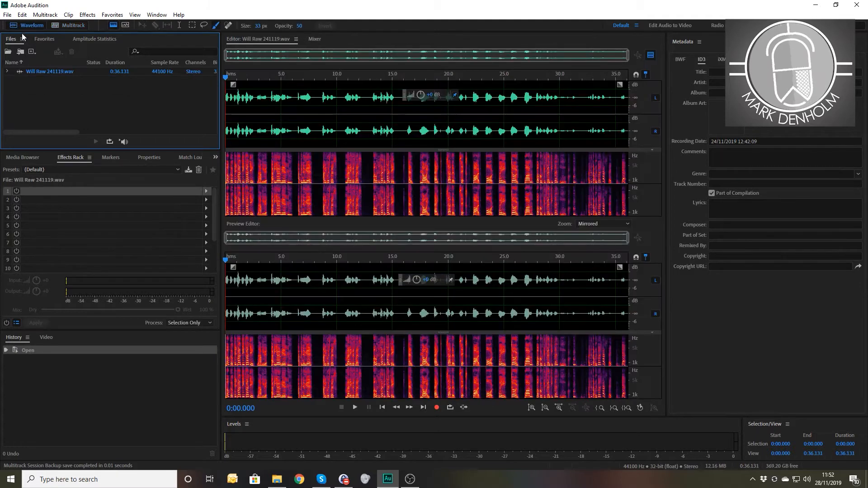
pyautogui.click(7, 16)
pyautogui.moveTo(81, 25)
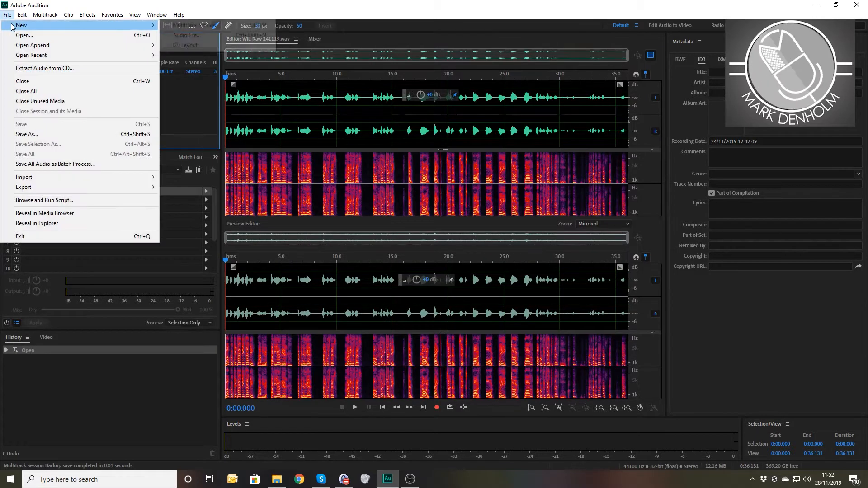
pyautogui.click(181, 25)
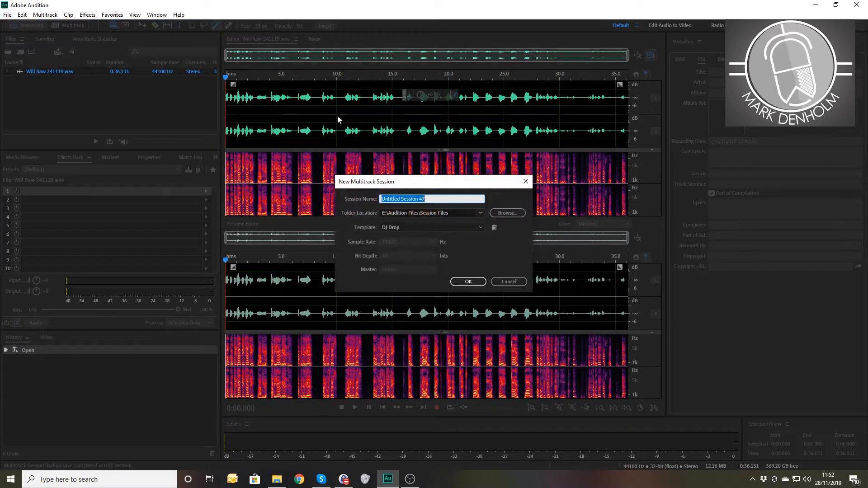
pyautogui.click(444, 228)
pyautogui.click(524, 339)
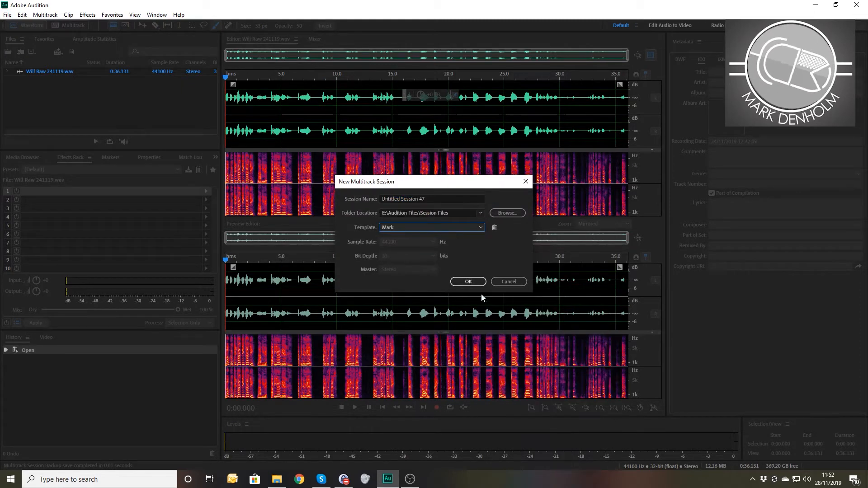
pyautogui.click(469, 282)
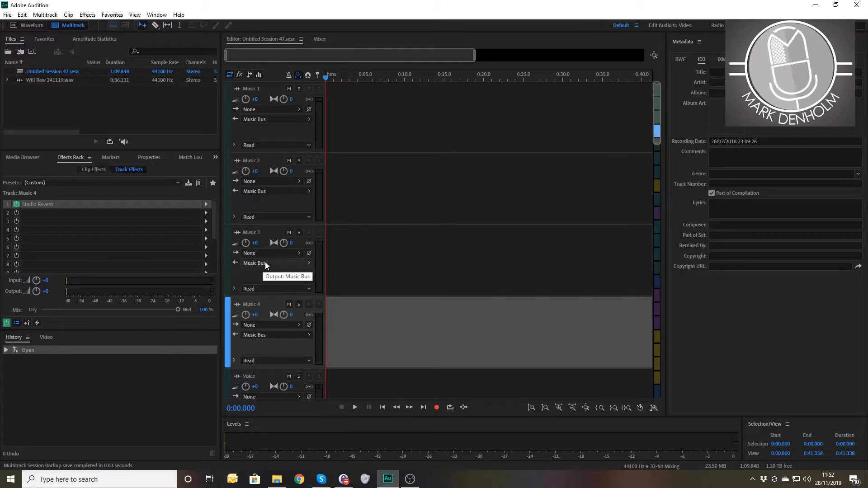
# Step: Examine the Music 4 track's effects rack and review the session's voice, SFX and bus tracks
pyautogui.click(265, 308)
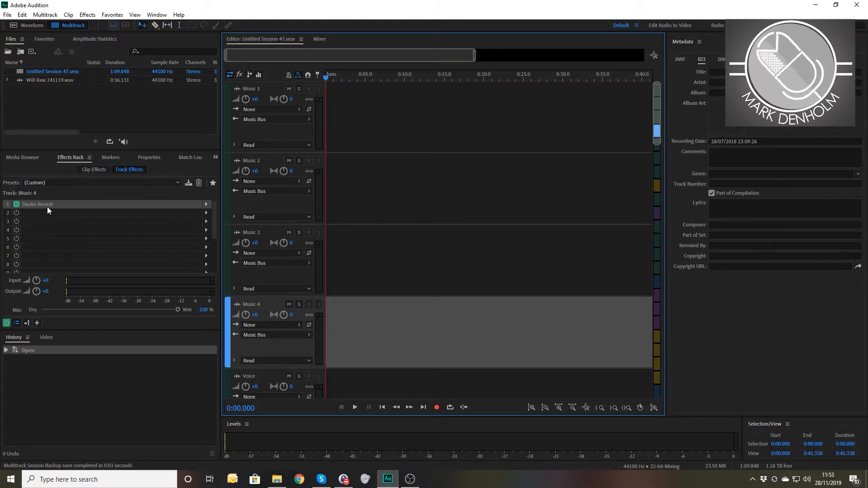
pyautogui.scroll(-5, 398, 289)
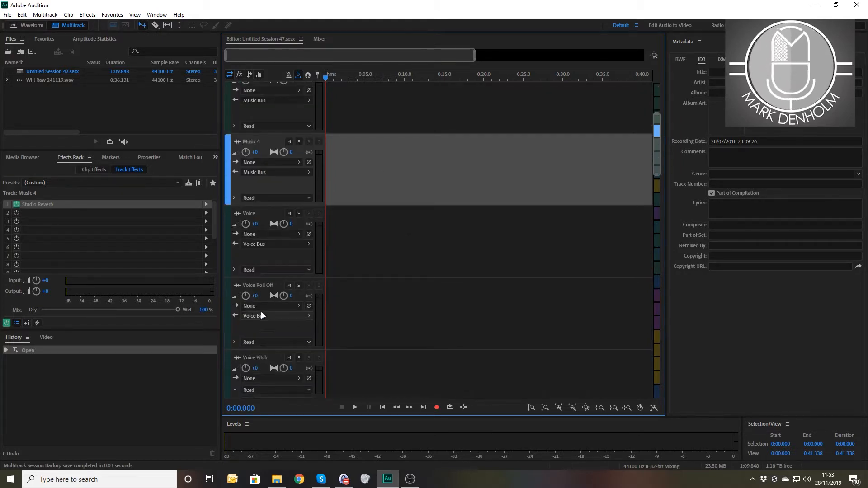
pyautogui.scroll(-3, 398, 306)
pyautogui.scroll(-5, 335, 323)
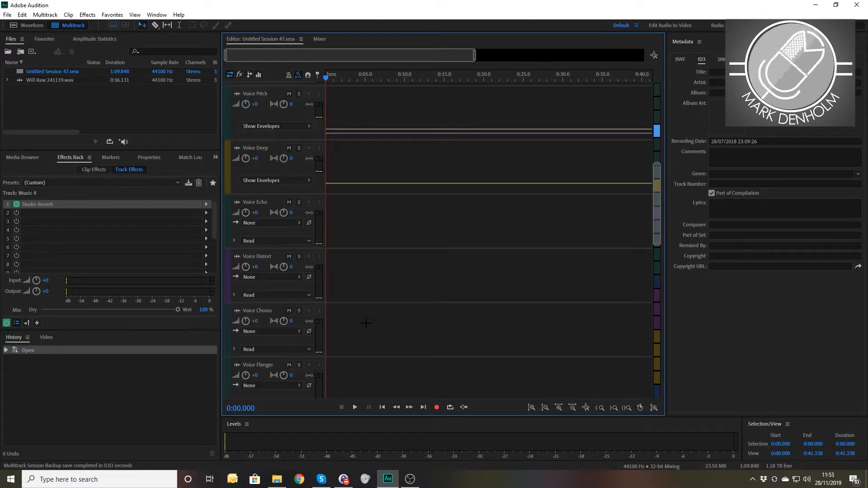
pyautogui.scroll(2, 281, 300)
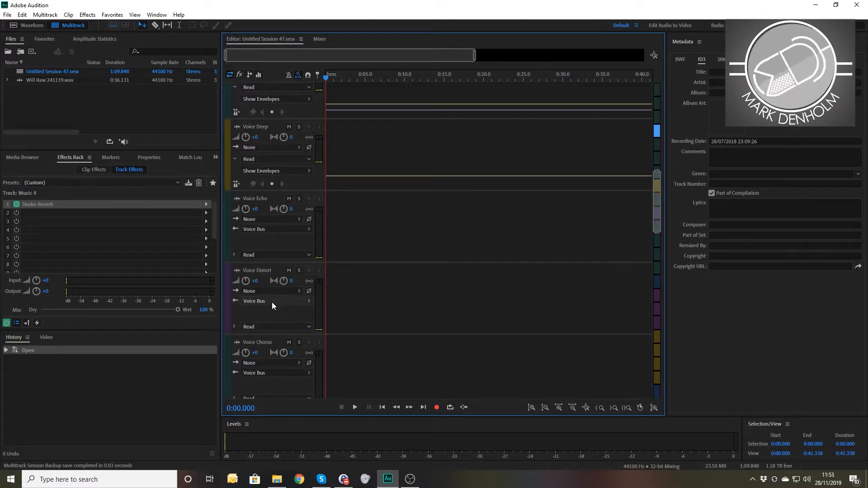
pyautogui.scroll(-6, 385, 315)
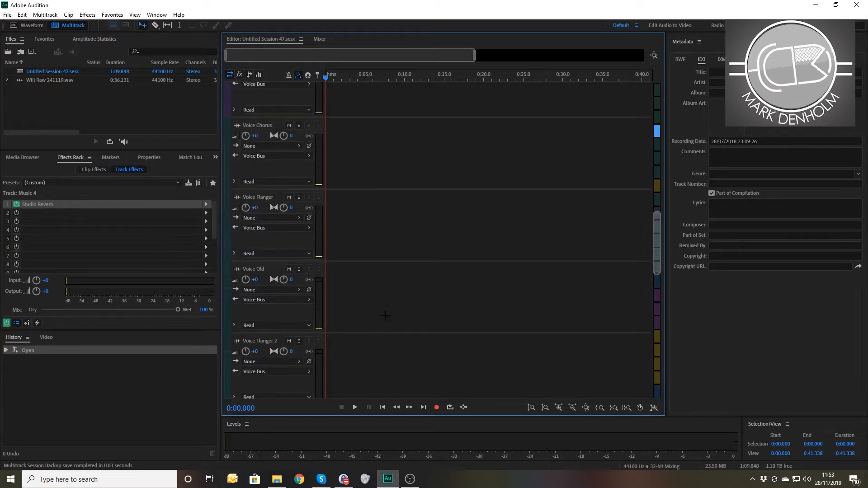
pyautogui.scroll(-8, 386, 315)
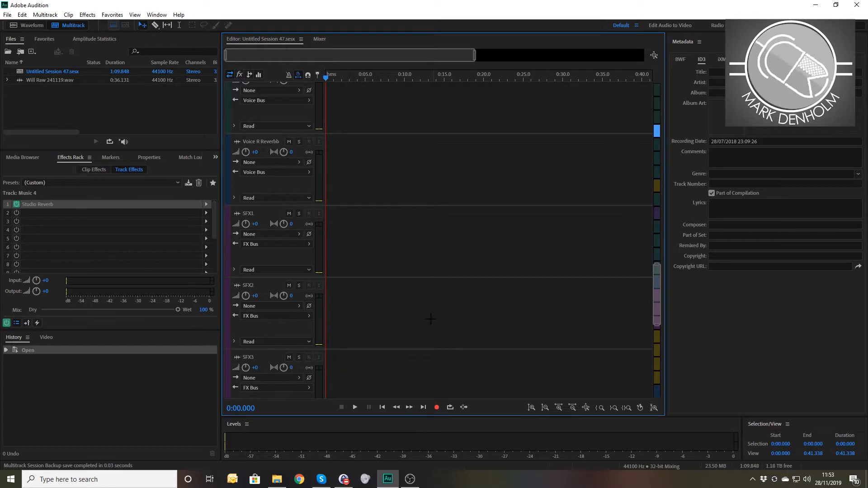
pyautogui.scroll(-7, 430, 319)
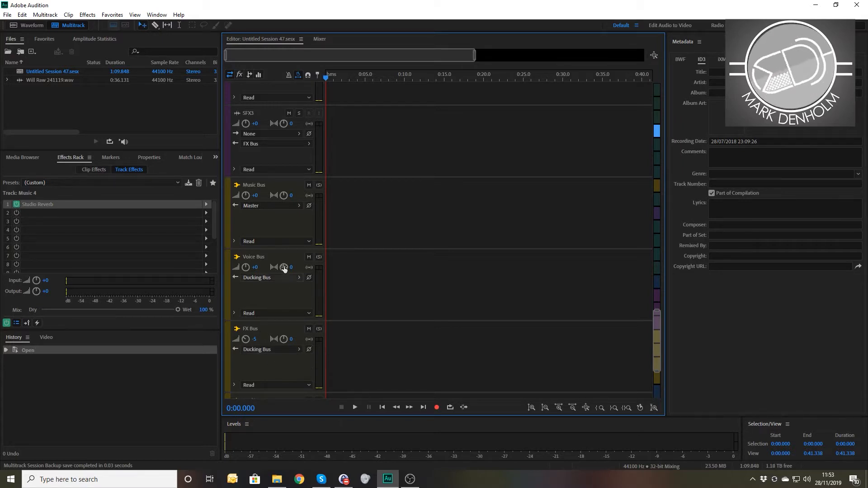
pyautogui.scroll(-1, 352, 246)
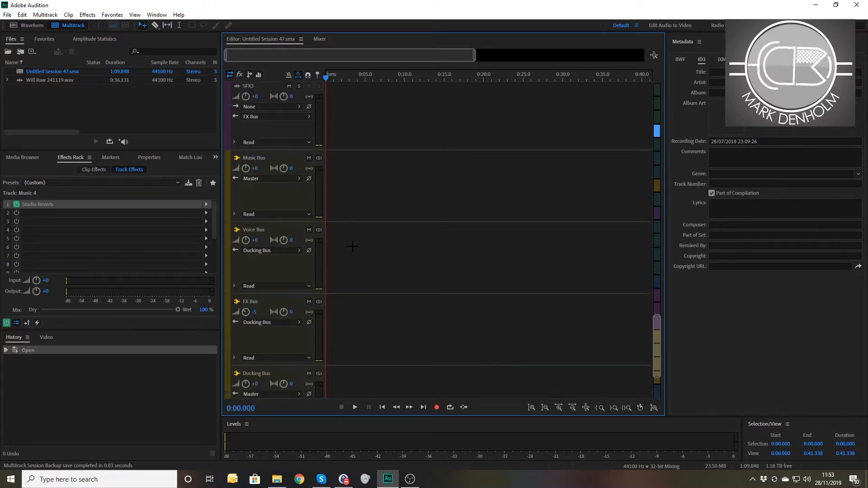
pyautogui.scroll(-1, 352, 247)
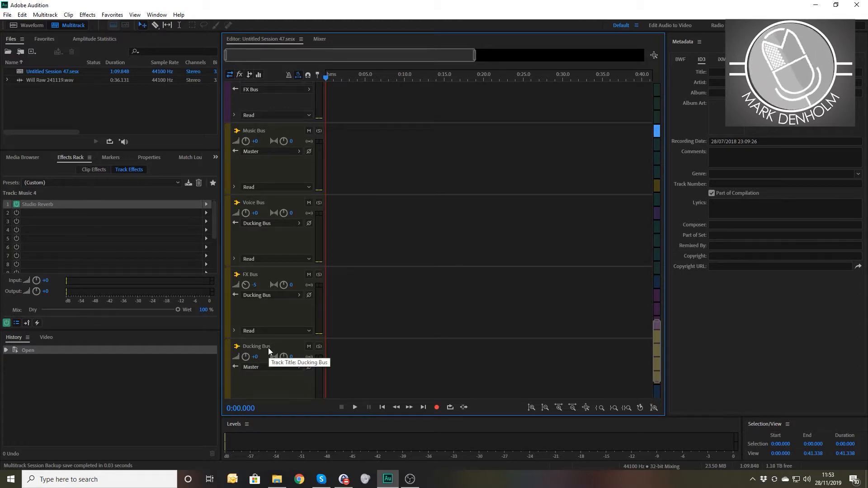
# Step: Inspect the Dynamics Processing settings on the Music Bus and close the effect window
pyautogui.click(270, 136)
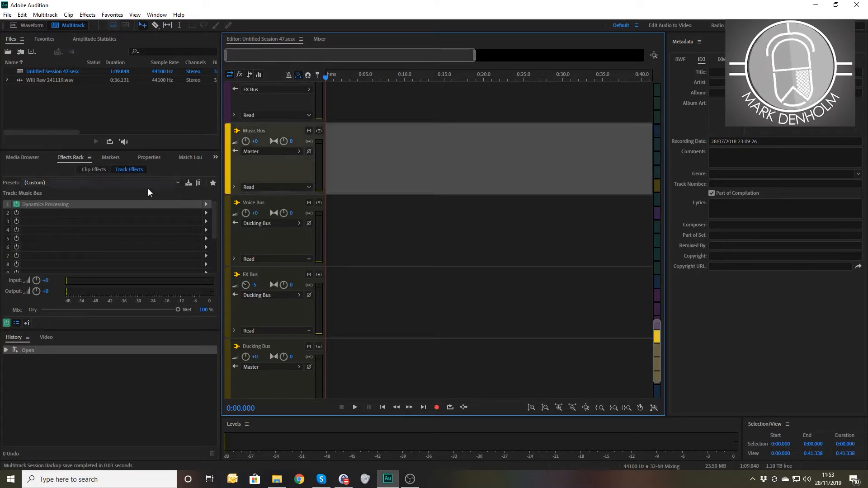
pyautogui.doubleClick(67, 207)
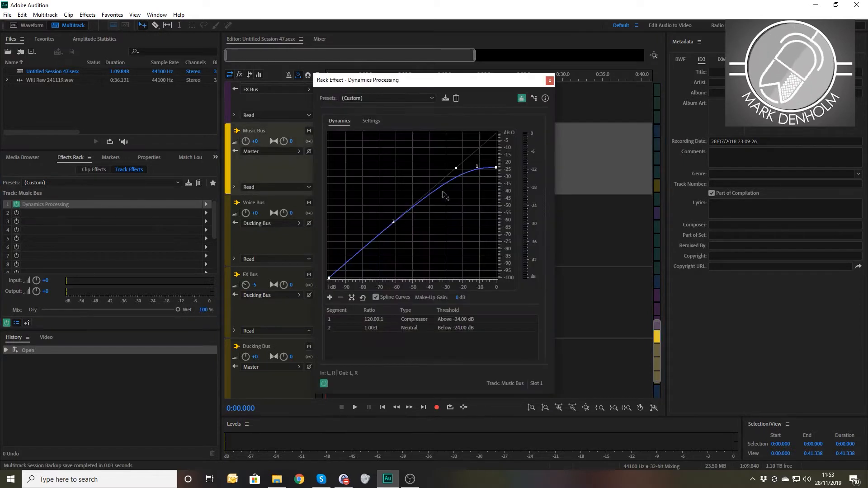
pyautogui.click(550, 81)
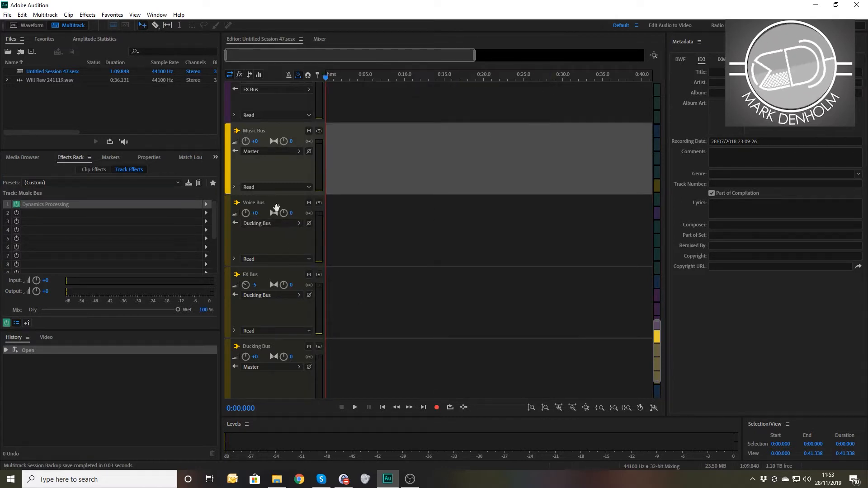
# Step: Check the Ducking Bus sends and return the track controls to the input and output view
pyautogui.click(263, 346)
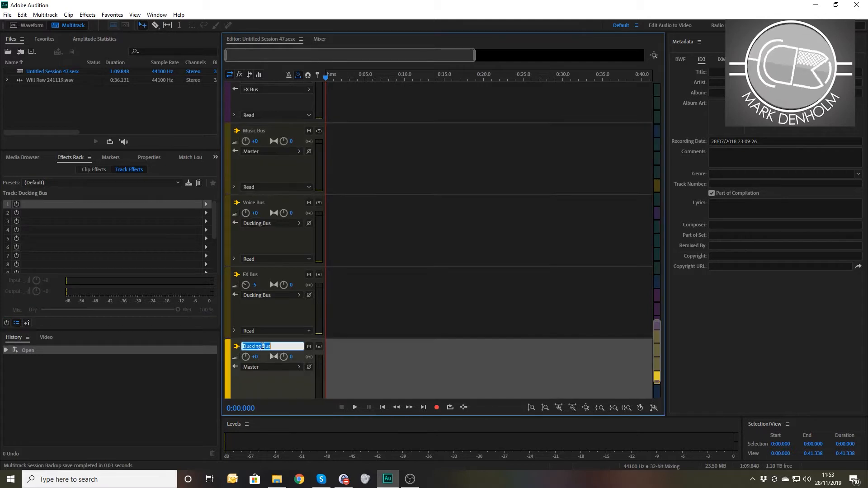
pyautogui.click(249, 74)
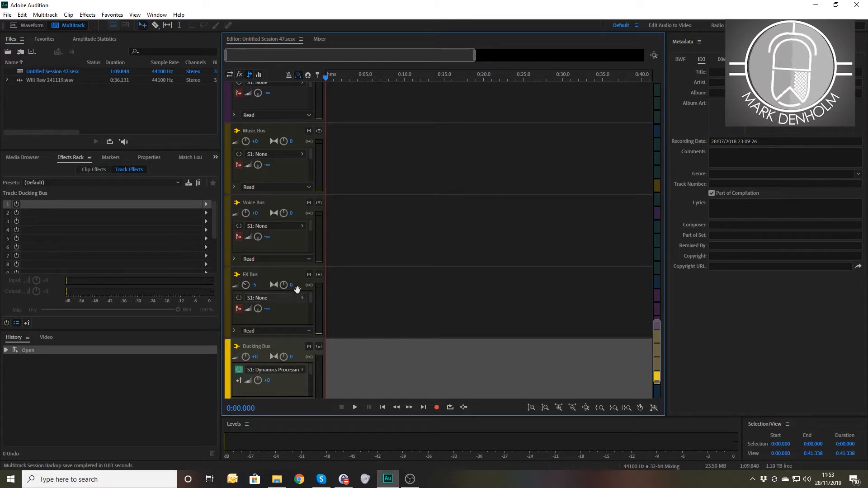
pyautogui.click(230, 75)
# Step: Add the Will Raw 241119.wav file to the Voice track at the start of the timeline
pyautogui.scroll(5, 387, 270)
pyautogui.scroll(10, 388, 269)
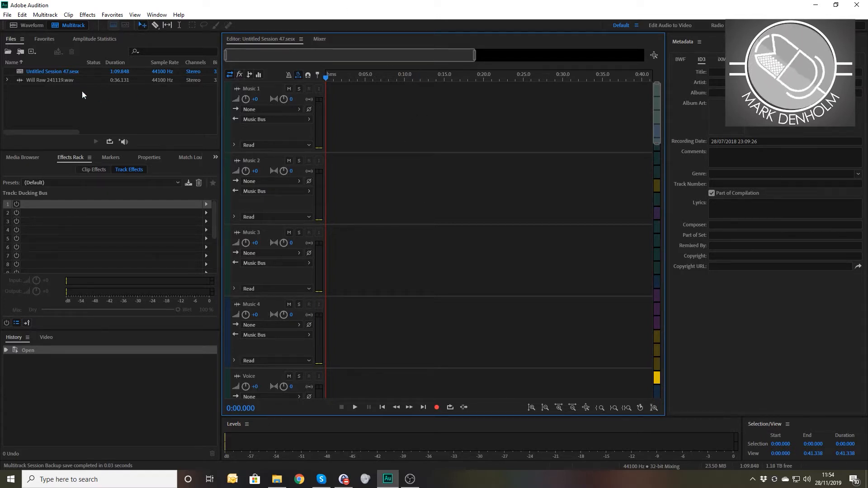
pyautogui.click(58, 80)
pyautogui.moveTo(58, 80); pyautogui.dragTo(313, 380)
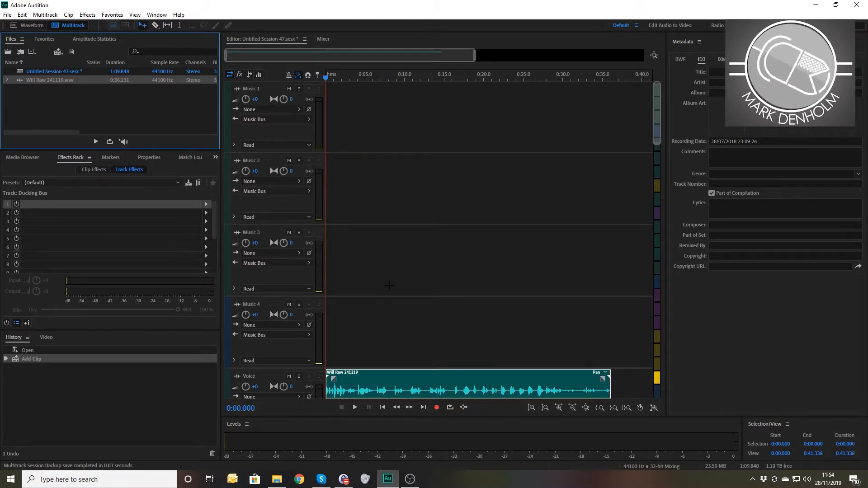
# Step: Examine the track effects racks of the Voice track and the Voice Bus
pyautogui.scroll(-3, 389, 285)
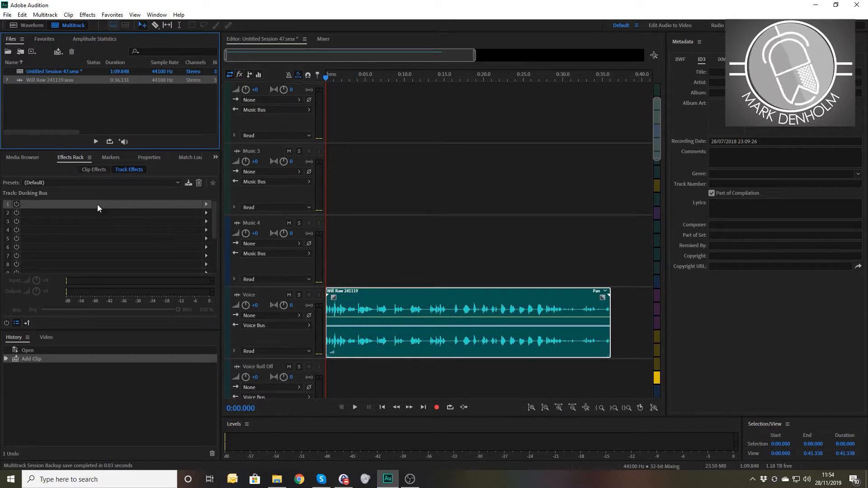
pyautogui.click(259, 297)
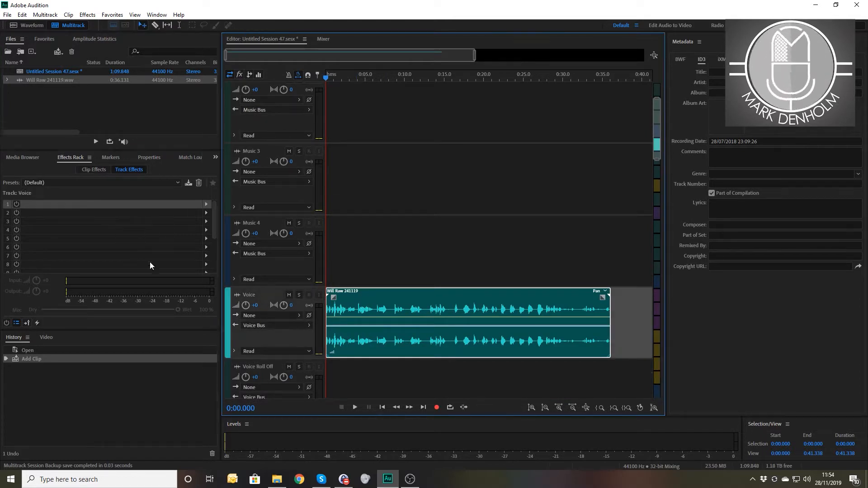
pyautogui.click(400, 248)
pyautogui.scroll(-2, 401, 253)
pyautogui.scroll(-10, 400, 254)
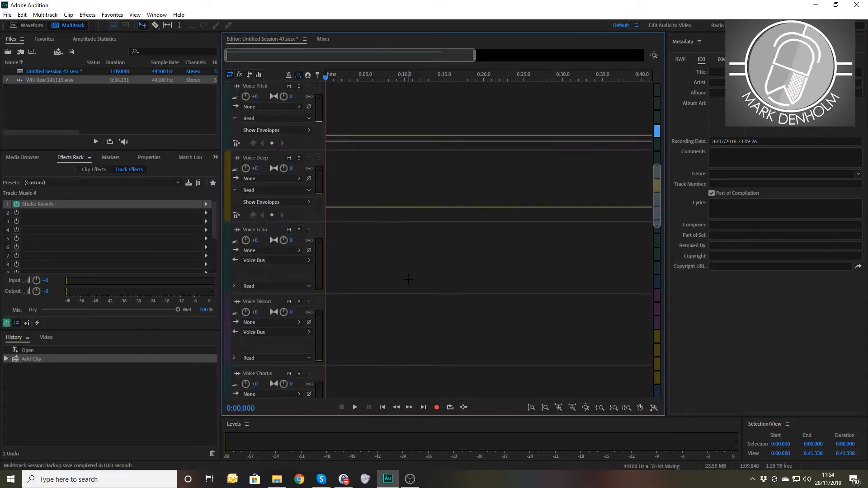
pyautogui.scroll(-5, 405, 290)
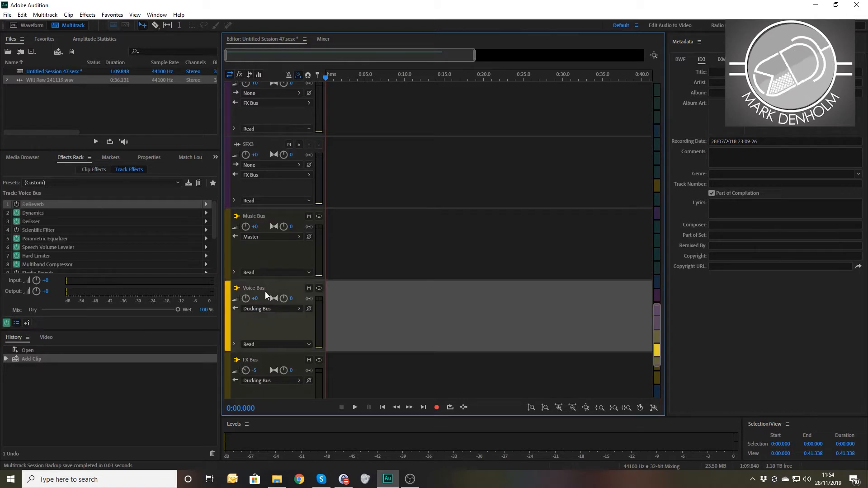
pyautogui.click(268, 296)
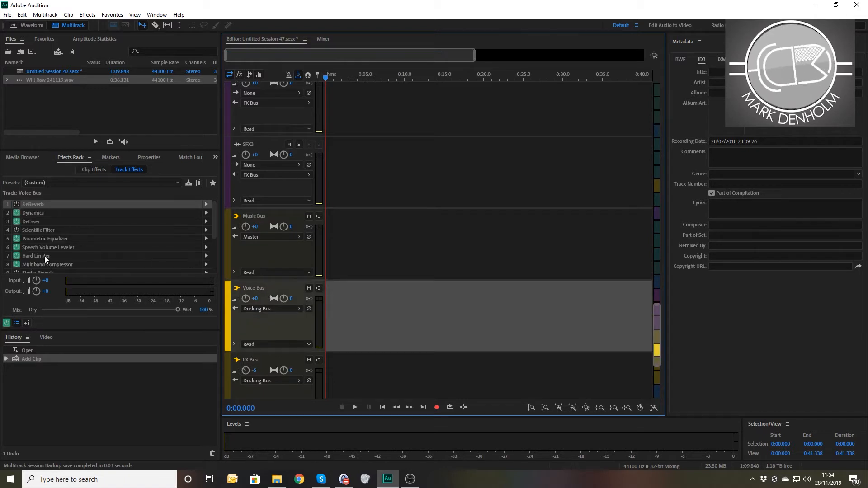
# Step: Open the Parametric Equalizer settings of the Voice Roll Off track
pyautogui.click(349, 248)
pyautogui.scroll(12, 365, 249)
pyautogui.scroll(8, 364, 249)
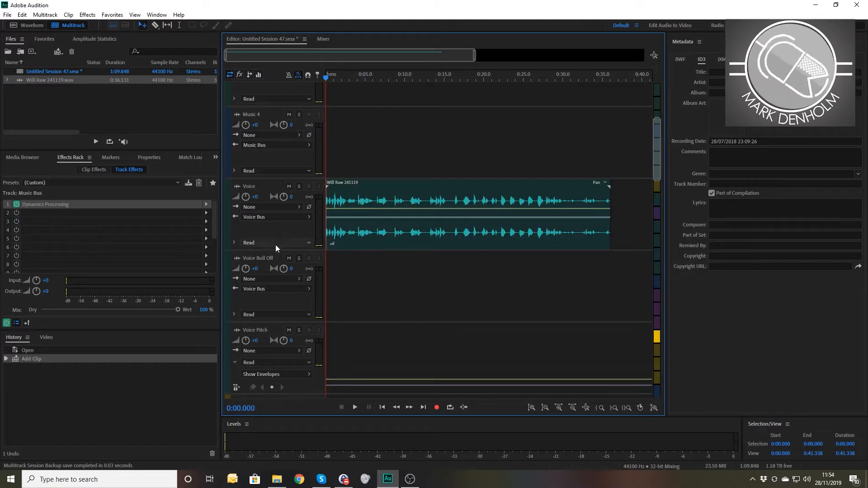
pyautogui.click(253, 258)
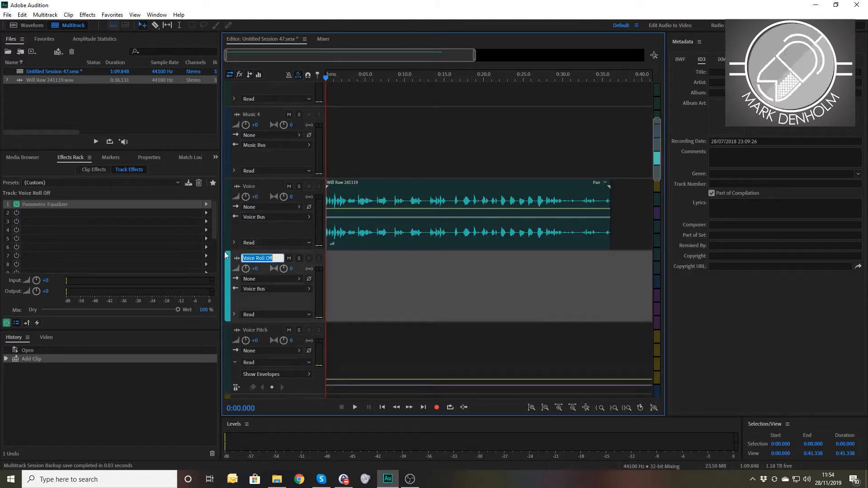
pyautogui.doubleClick(73, 206)
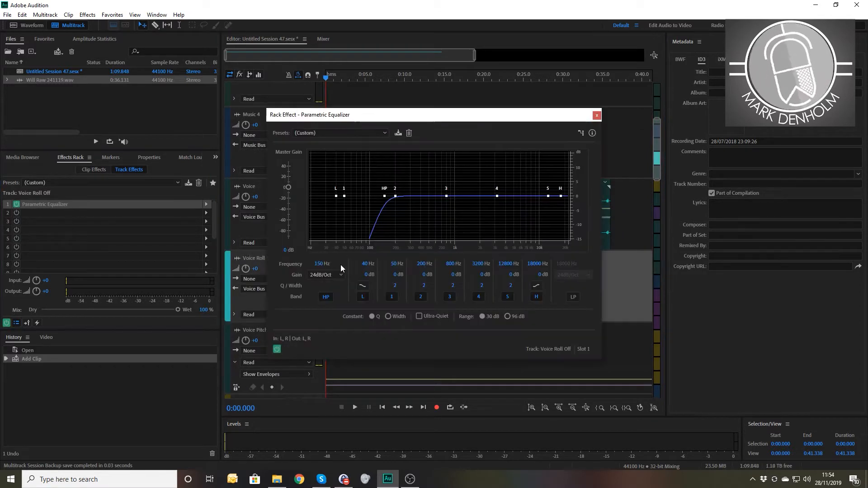
# Step: Close the equalizer settings and examine the track effects of the Voice Pitch, Voice Deep, Voice Distort and Voice Chorus tracks
pyautogui.click(597, 116)
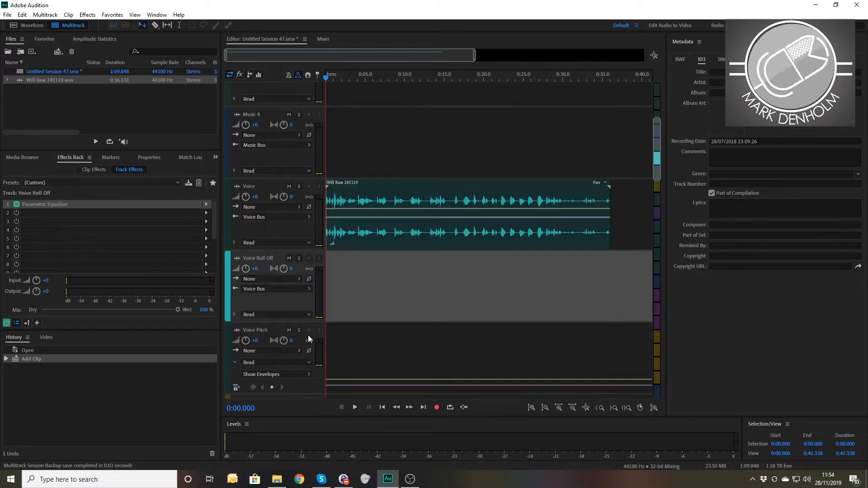
pyautogui.click(260, 331)
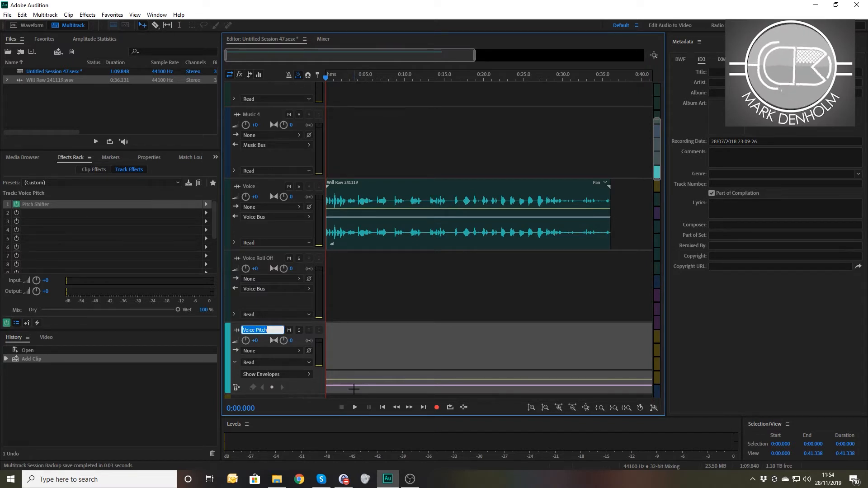
pyautogui.scroll(-5, 391, 320)
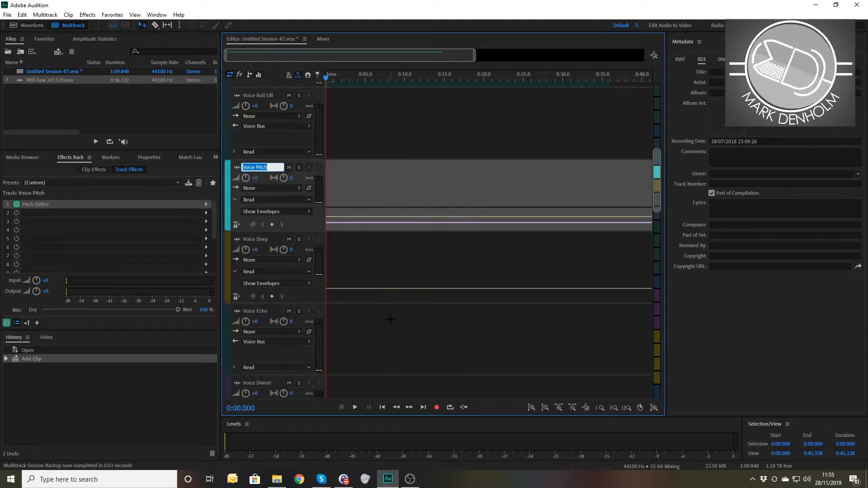
pyautogui.click(386, 261)
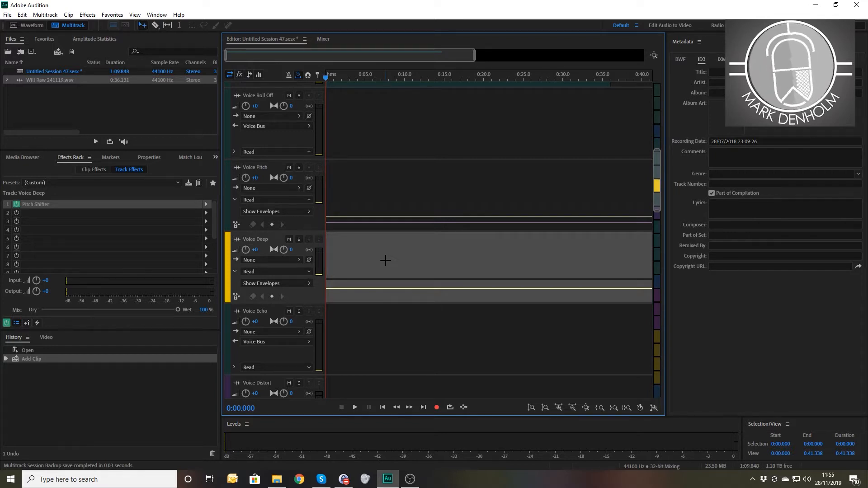
pyautogui.scroll(-1, 384, 313)
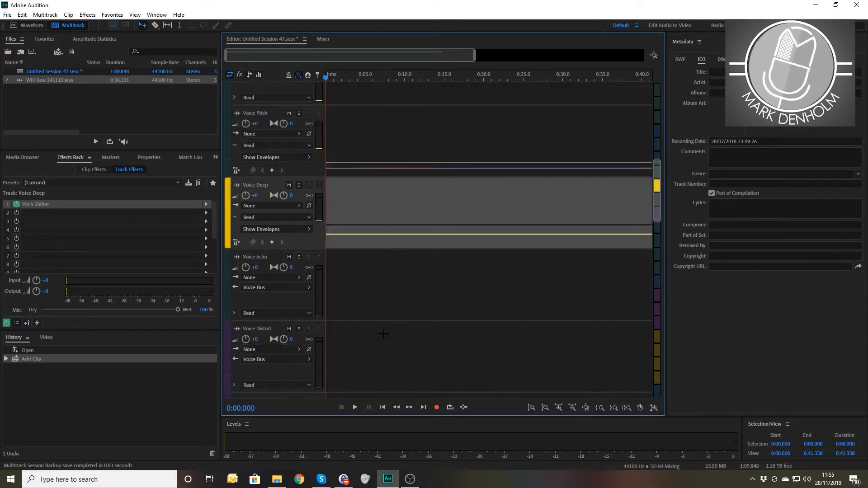
pyautogui.click(257, 330)
pyautogui.click(257, 329)
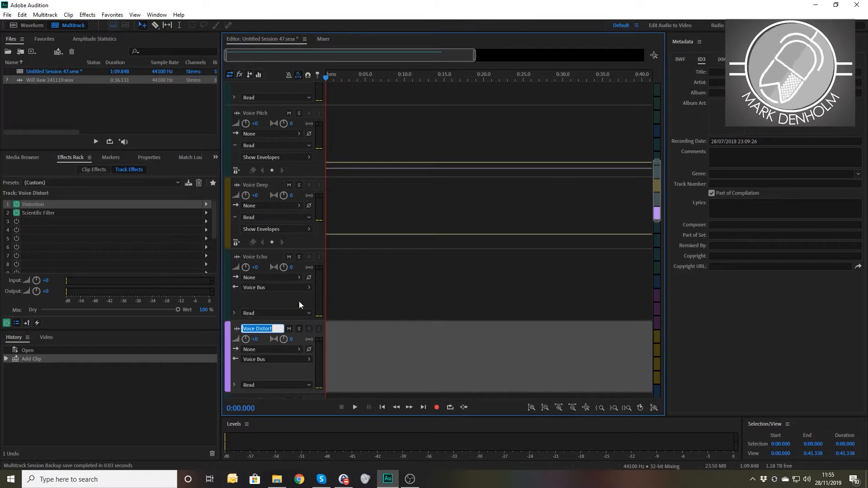
pyautogui.scroll(-2, 398, 334)
pyautogui.doubleClick(259, 322)
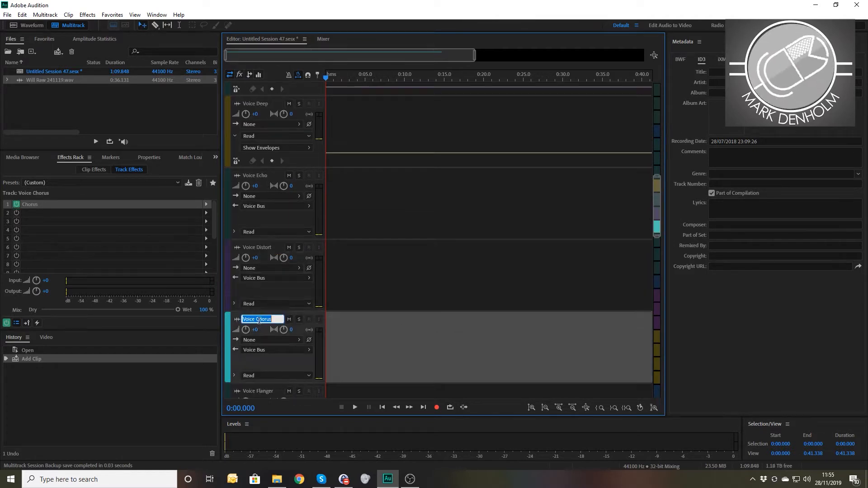
pyautogui.scroll(-2, 393, 324)
pyautogui.scroll(8, 388, 322)
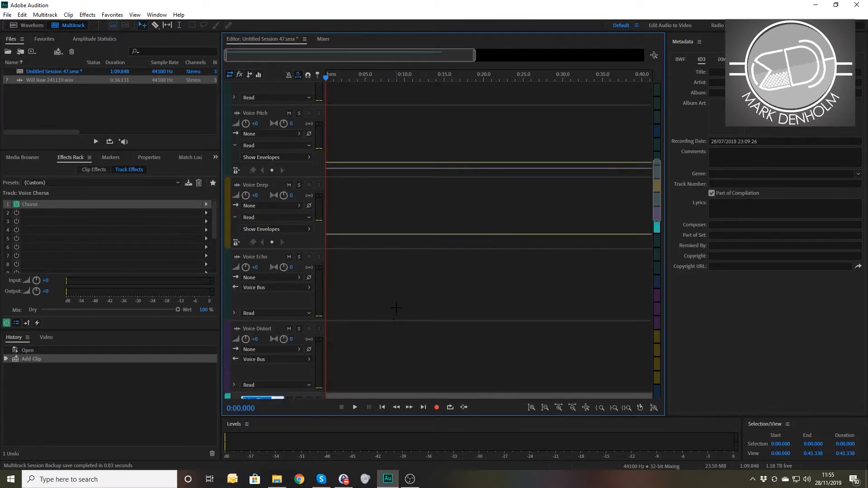
pyautogui.scroll(-1, 394, 278)
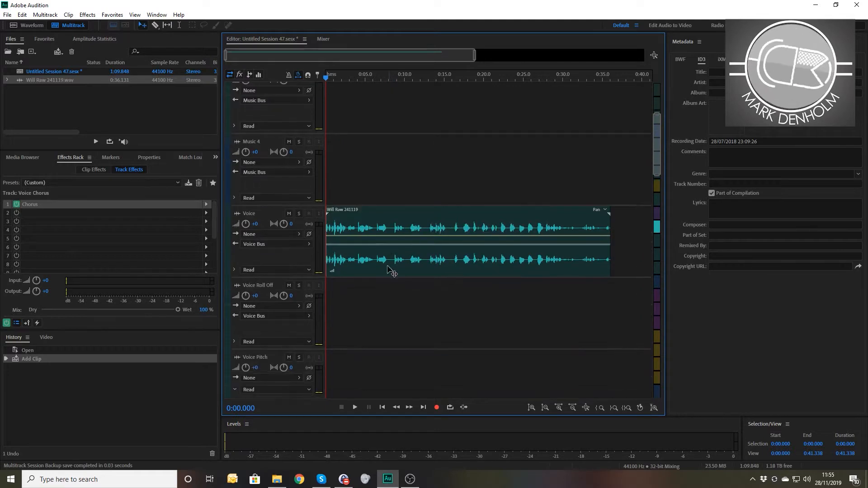
# Step: Play the voice recording from the start of the timeline and stop the playhead at about 0:04.056
pyautogui.click(343, 80)
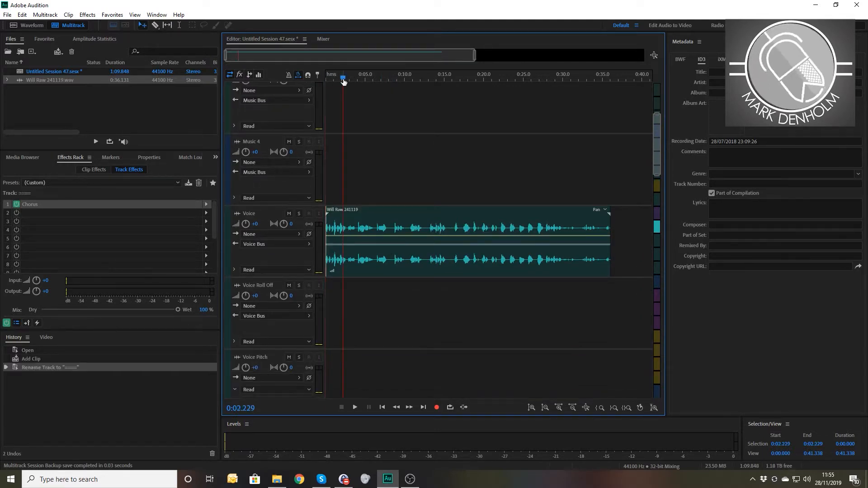
pyautogui.press('=')
pyautogui.press('=')
pyautogui.press('=')
pyautogui.press('=')
pyautogui.press('Home')
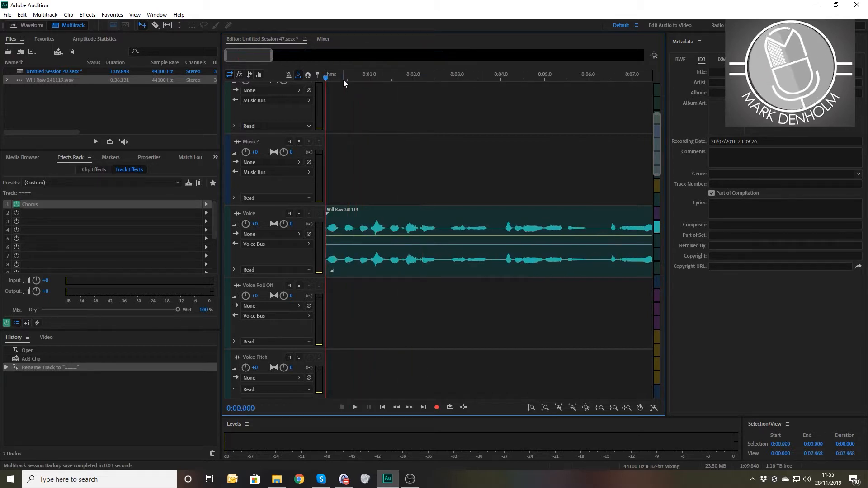
pyautogui.press('space')
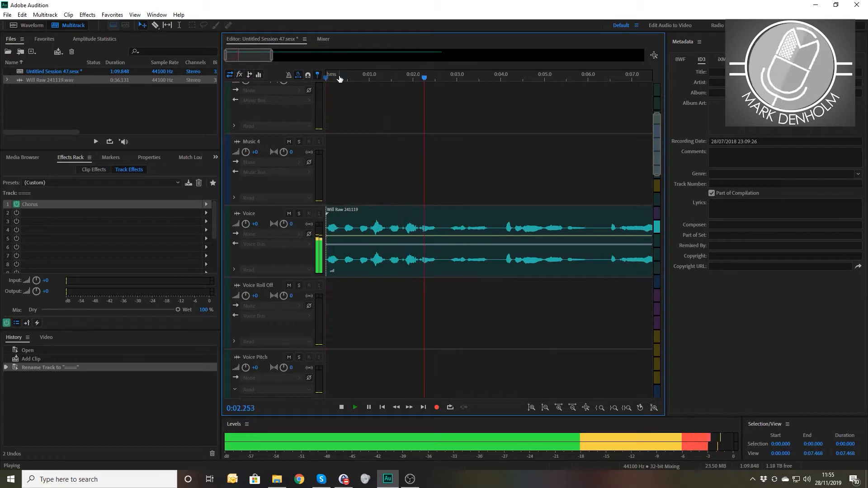
pyautogui.press('space')
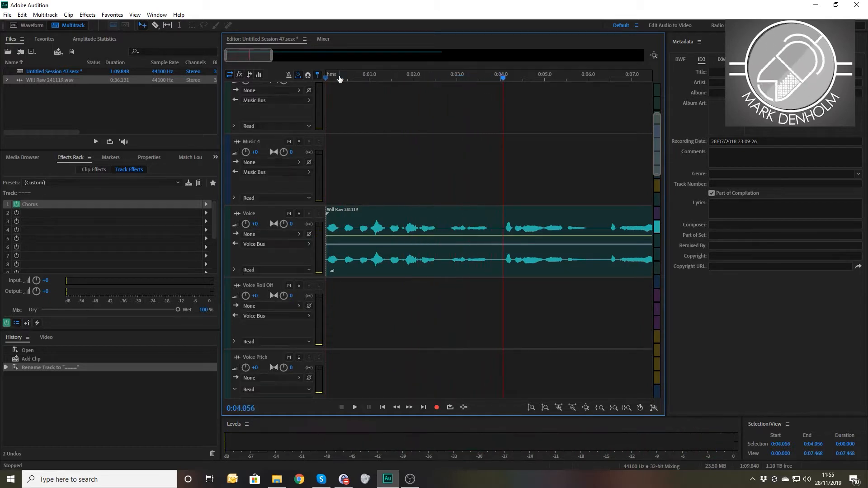
# Step: Cut away the part of the voice clip before 0:04.056 and move the remainder to the start of the timeline
pyautogui.moveTo(401, 137); pyautogui.dragTo(456, 316)
pyautogui.hotkey('ctrl', 'k')
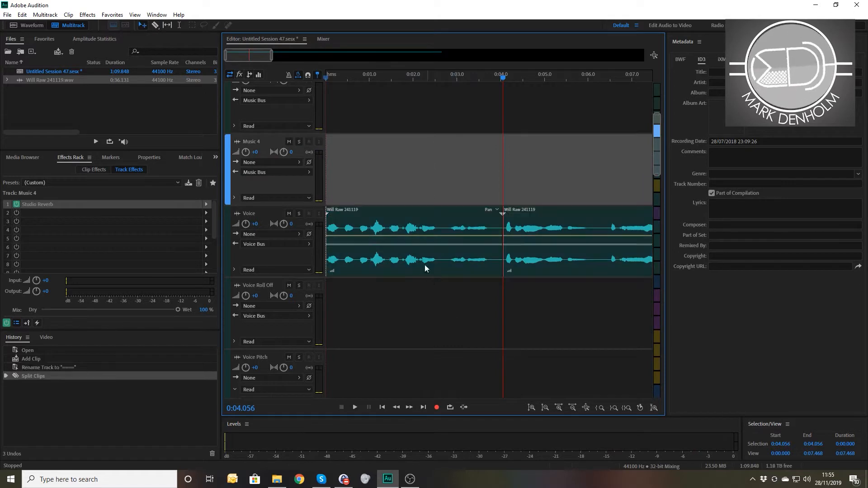
pyautogui.moveTo(381, 169); pyautogui.dragTo(418, 299)
pyautogui.press('Delete')
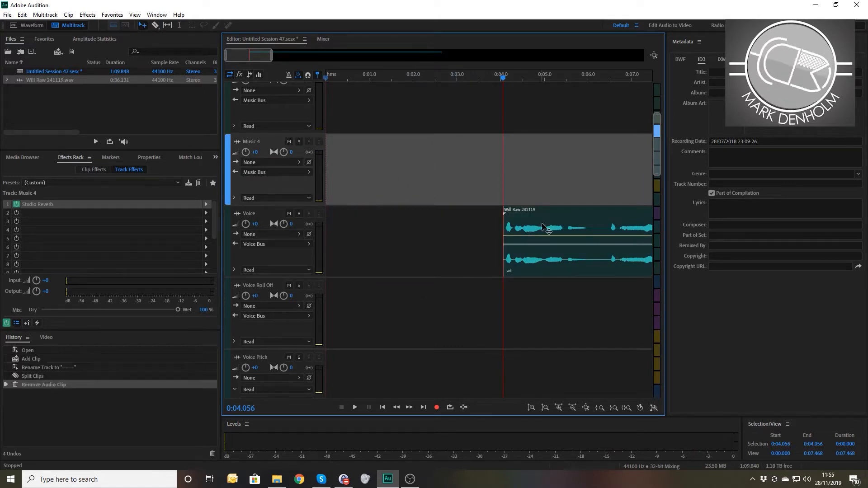
pyautogui.moveTo(540, 211); pyautogui.dragTo(363, 212)
# Step: Play the trimmed voice clip from the start and set the playhead at about 0:02.365, just before the second phrase
pyautogui.press('Home')
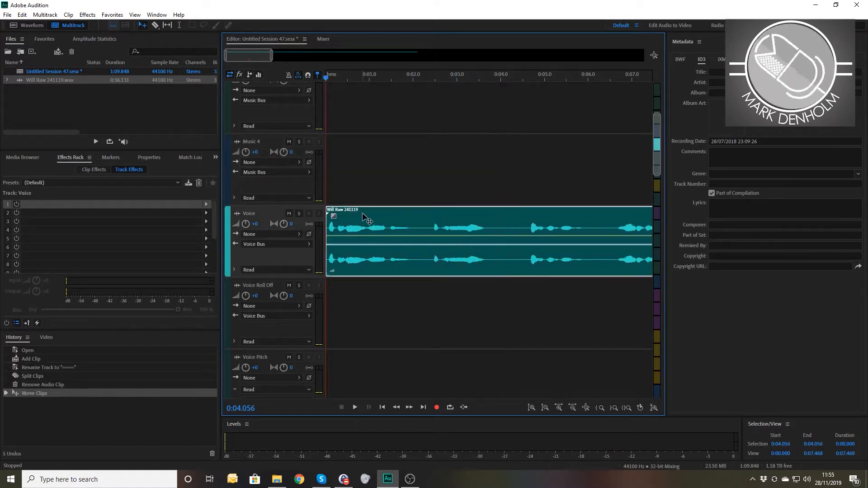
pyautogui.press('space')
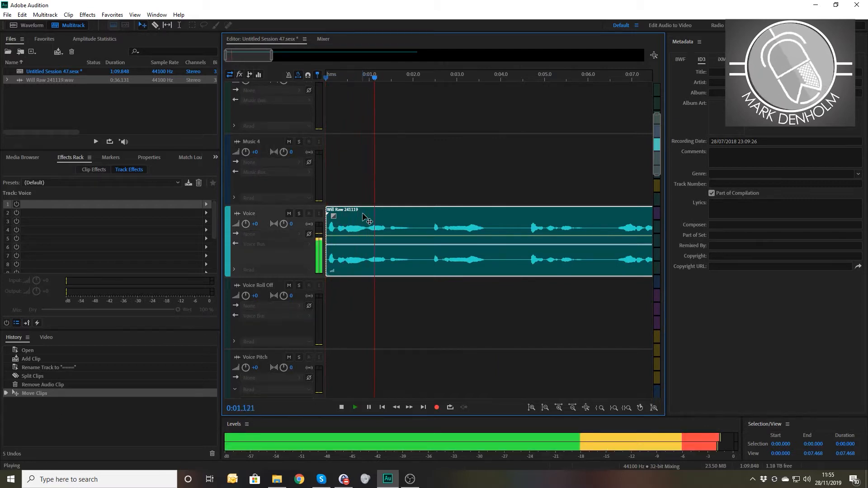
pyautogui.press('space')
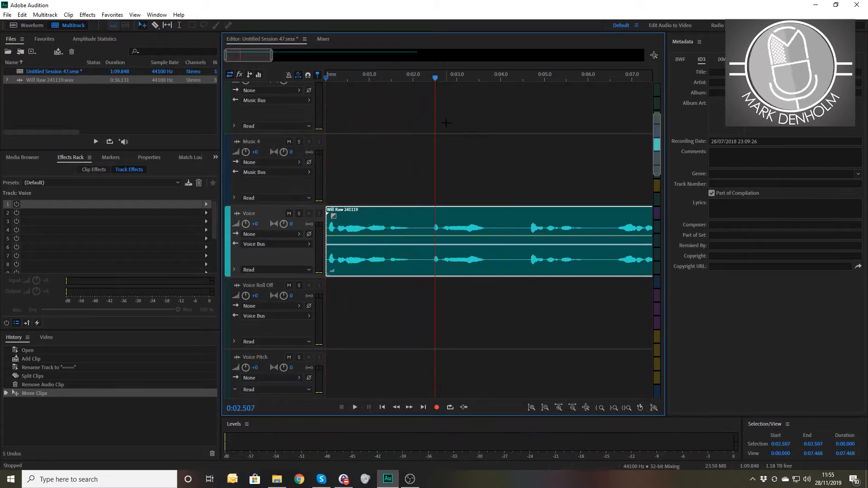
pyautogui.moveTo(438, 81); pyautogui.dragTo(429, 77)
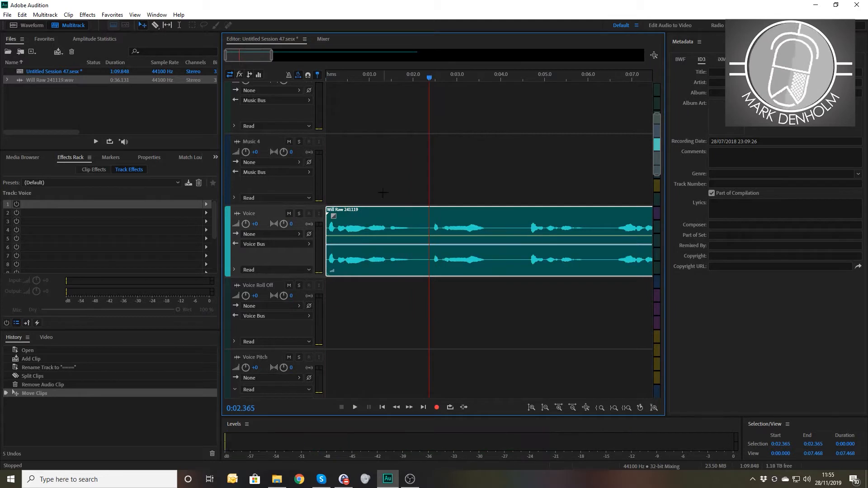
# Step: Cut away the first phrase before 0:02.365 and move the rest of the voice clip to the start of the Voice track
pyautogui.click(375, 193)
pyautogui.click(382, 255)
pyautogui.hotkey('ctrl', 'k')
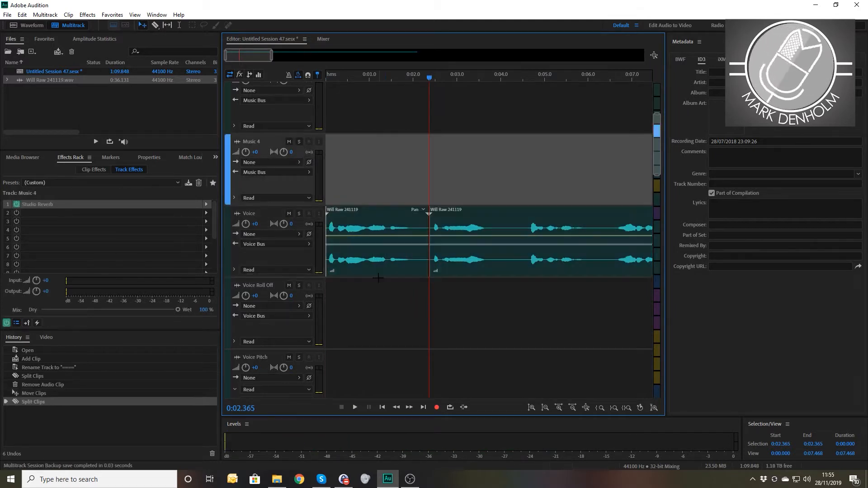
pyautogui.click(364, 269)
pyautogui.press('Delete')
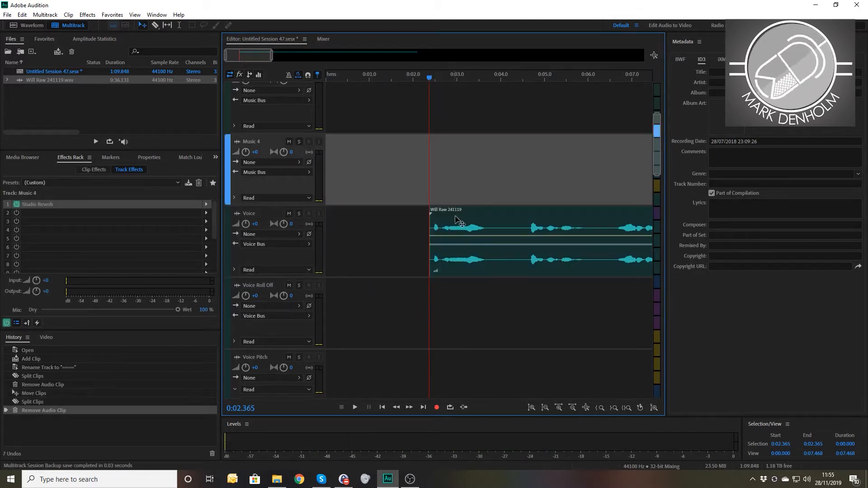
pyautogui.moveTo(471, 212); pyautogui.dragTo(366, 211)
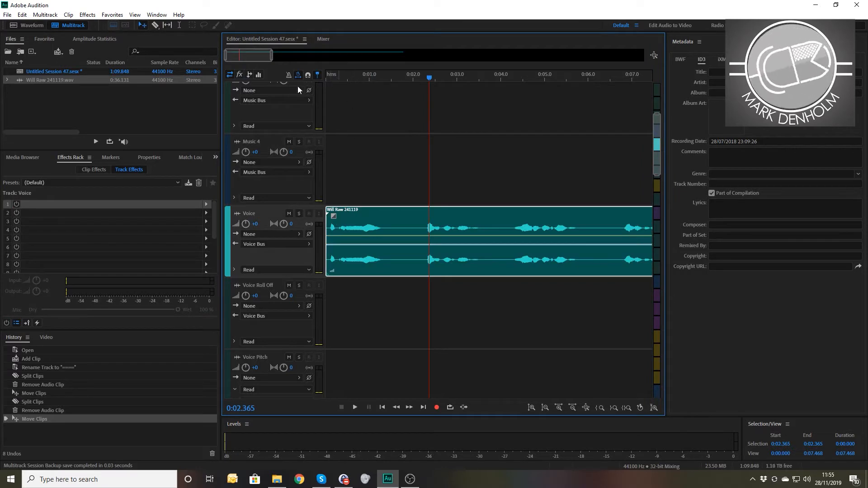
# Step: Split the voice clip after its opening phrase at about 0:01.663 and move the second part to about 4.7 seconds
pyautogui.press('Home')
pyautogui.press('space')
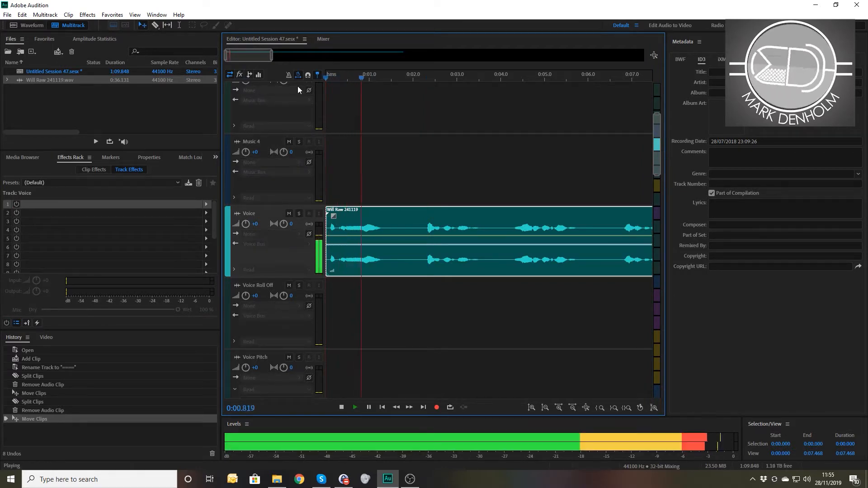
pyautogui.press('space')
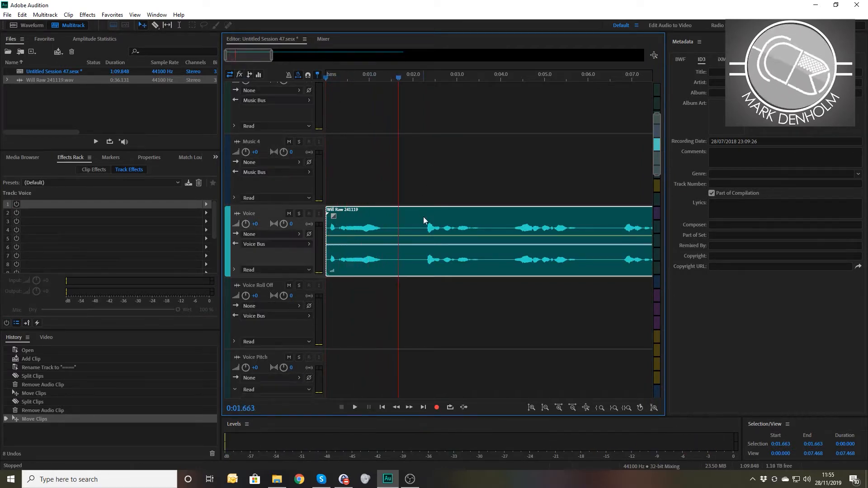
pyautogui.hotkey('ctrl', 'k')
pyautogui.moveTo(424, 216); pyautogui.dragTo(559, 216)
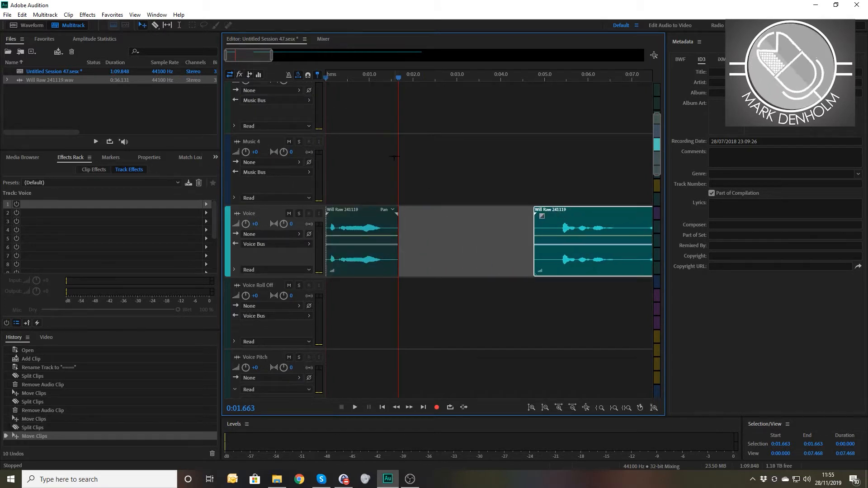
# Step: Play the isolated opening phrase on the Voice track from the start of the timeline
pyautogui.moveTo(351, 79); pyautogui.dragTo(299, 83)
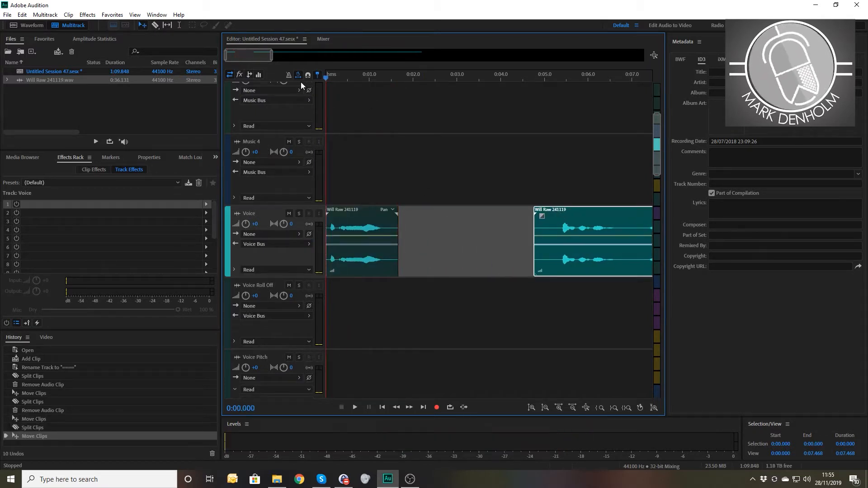
pyautogui.press('space')
pyautogui.press('space')
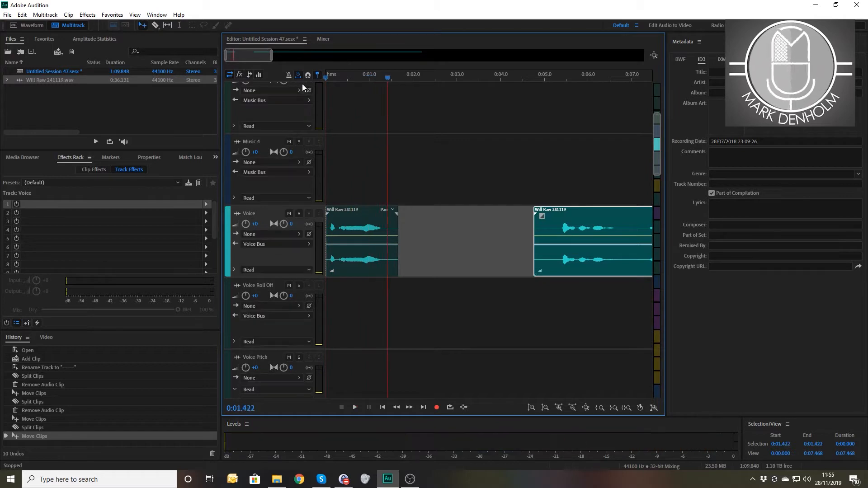
# Step: Move the isolated phrase to the start of the Voice Roll Off track and play it with that track's effect
pyautogui.moveTo(362, 216); pyautogui.dragTo(343, 302)
pyautogui.moveTo(342, 76); pyautogui.dragTo(300, 80)
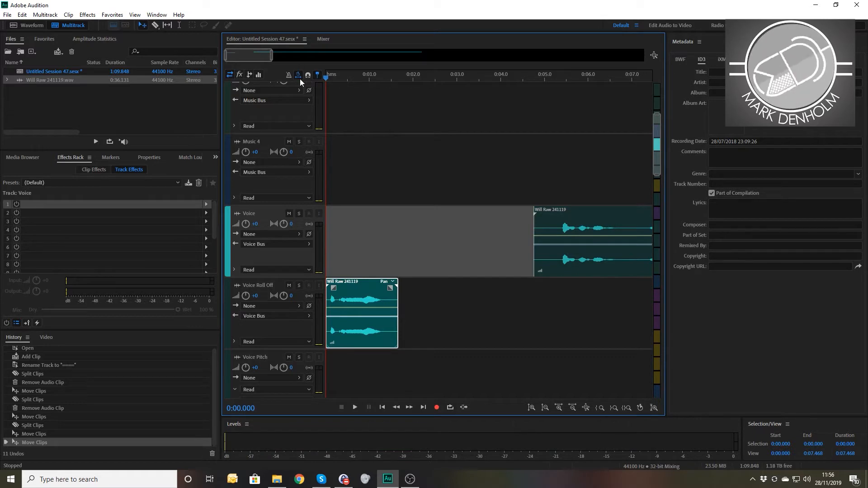
pyautogui.press('space')
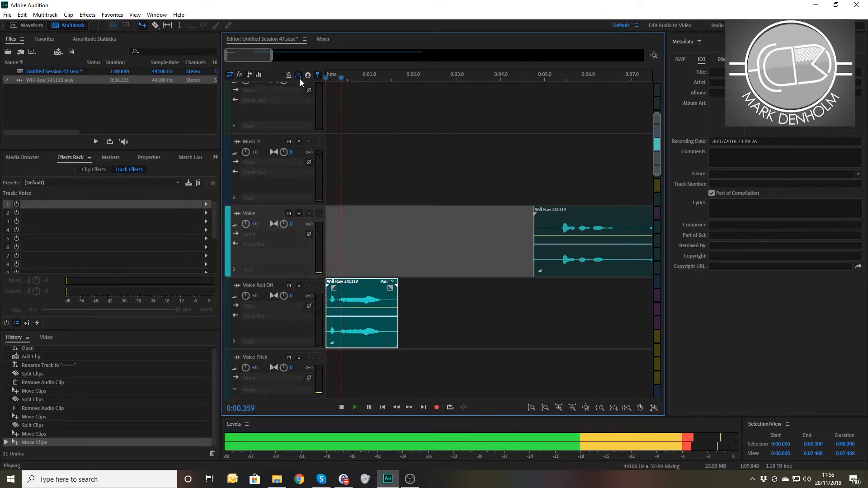
pyautogui.press('space')
# Step: Move the isolated phrase from the Voice Roll Off track to the start of the Voice Deep track and play it
pyautogui.scroll(-5, 442, 258)
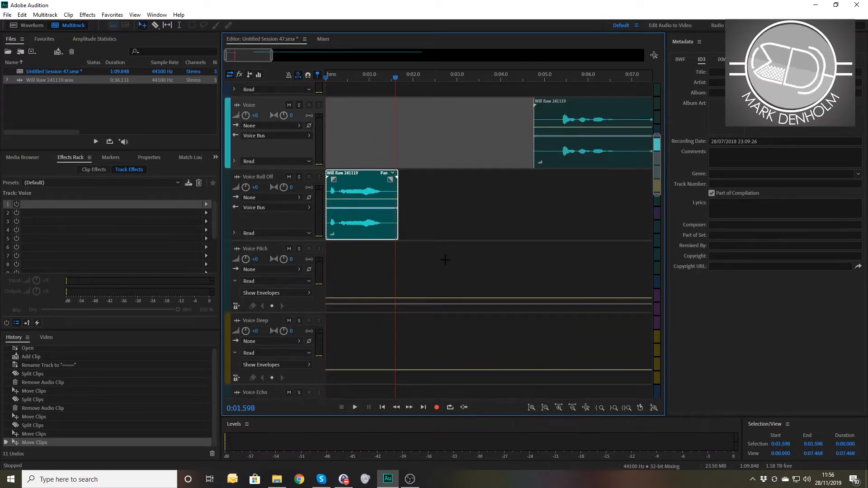
pyautogui.moveTo(337, 155); pyautogui.dragTo(337, 300)
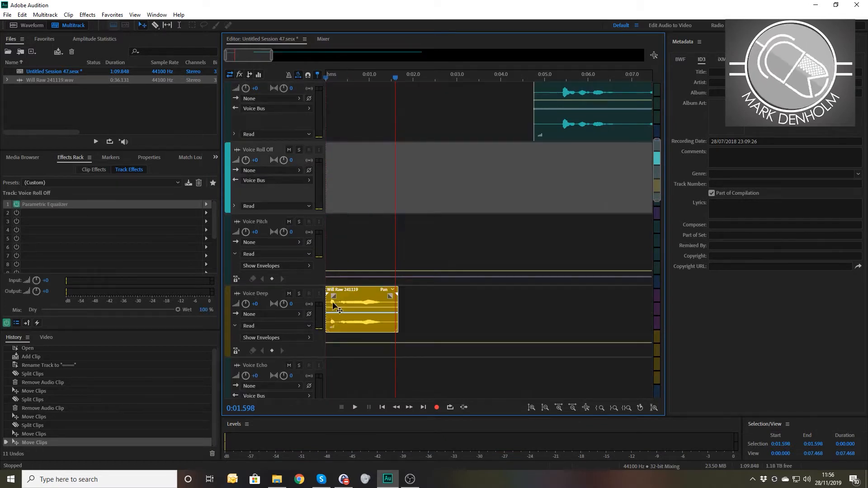
pyautogui.press('Home')
pyautogui.press('space')
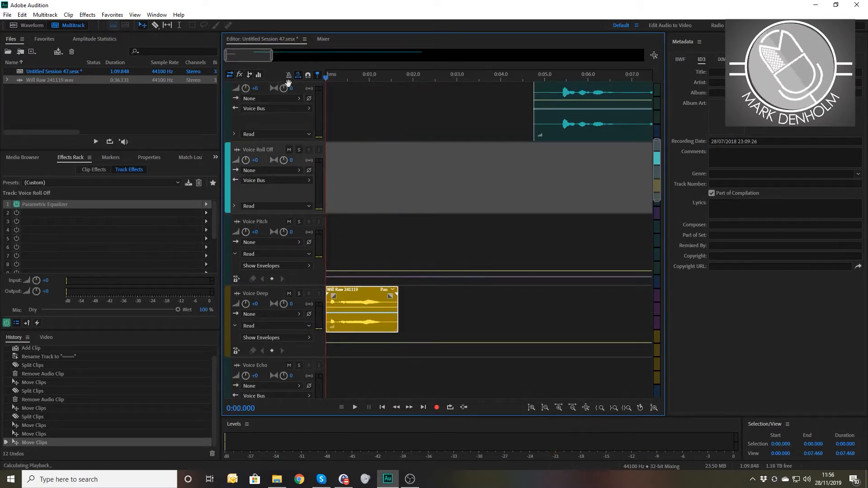
pyautogui.press('space')
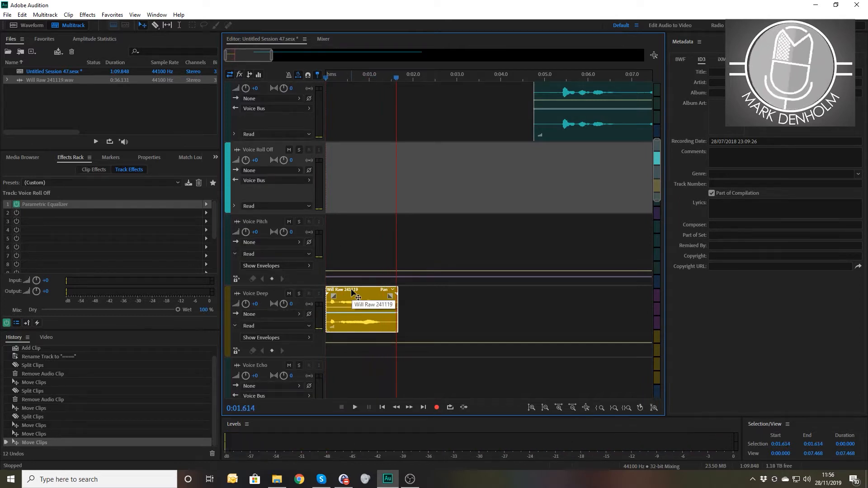
# Step: Move the isolated phrase from the Voice Deep track to the start of the Voice Pitch track and play it
pyautogui.moveTo(351, 292); pyautogui.dragTo(344, 251)
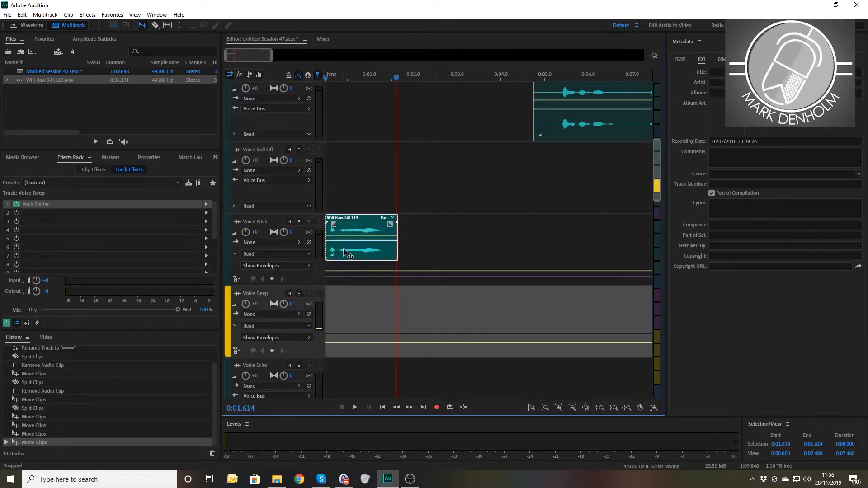
pyautogui.moveTo(351, 80); pyautogui.dragTo(309, 80)
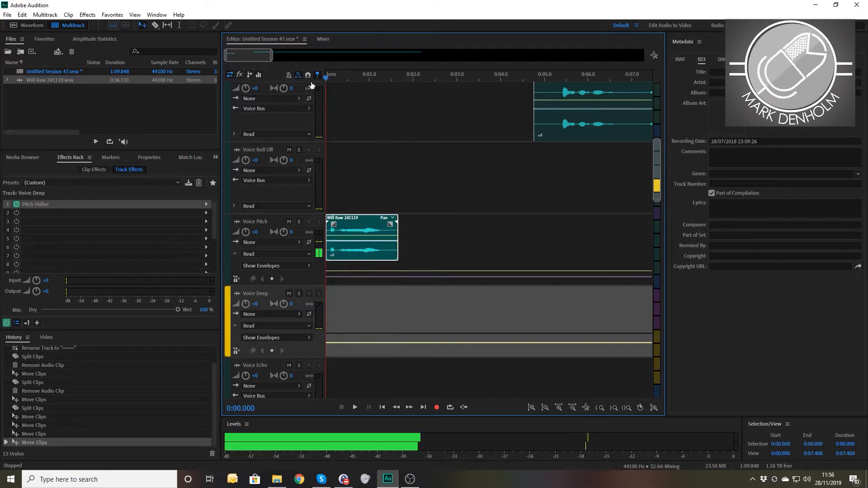
pyautogui.press('space')
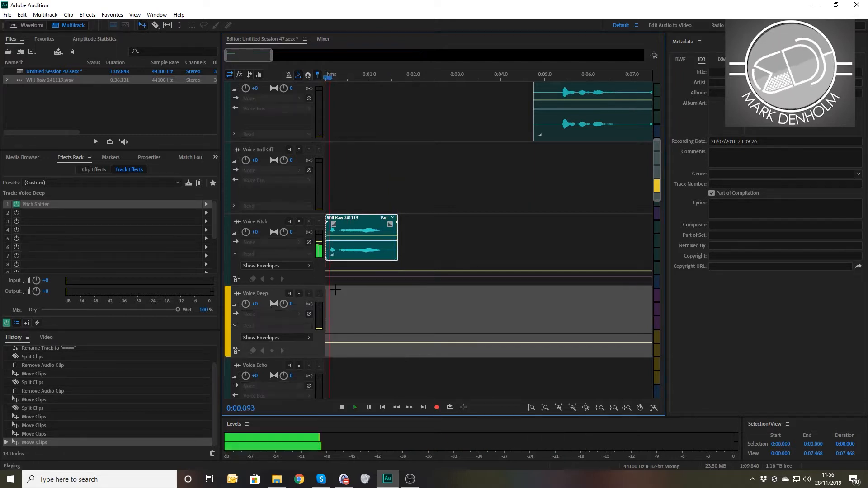
pyautogui.press('space')
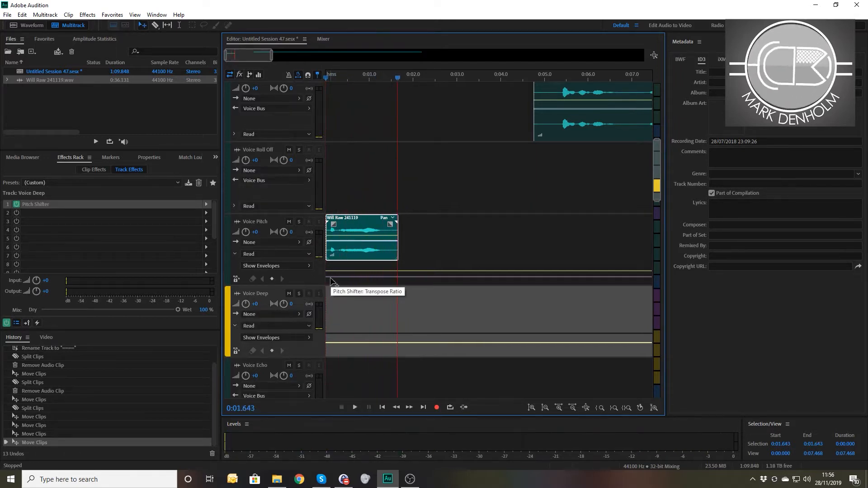
# Step: Bend the Voice Pitch track's Transpose Ratio envelope up and down with keyframes within the phrase, and play it from the start
pyautogui.click(327, 277)
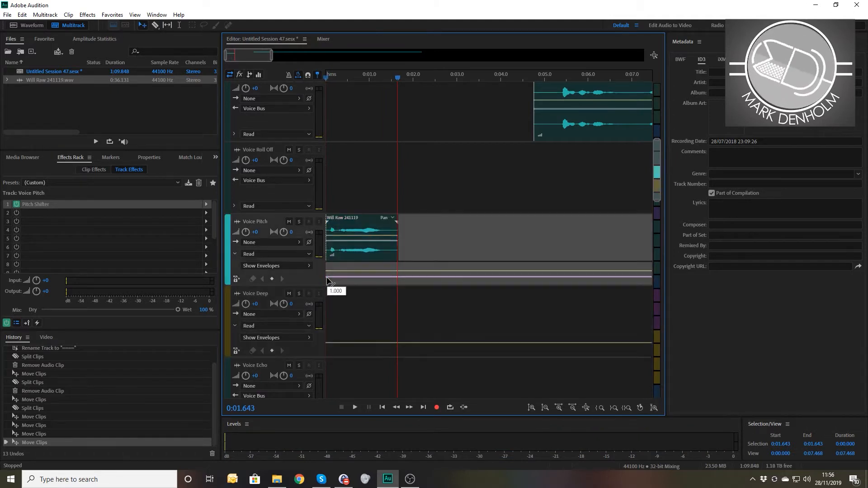
pyautogui.click(400, 278)
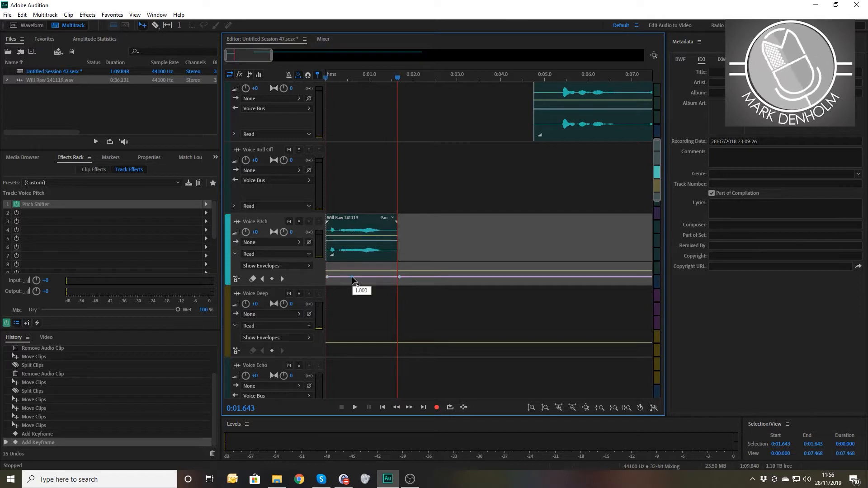
pyautogui.moveTo(354, 280)
pyautogui.mouseDown()
pyautogui.moveTo(344, 265)
pyautogui.moveTo(368, 283)
pyautogui.mouseUp()
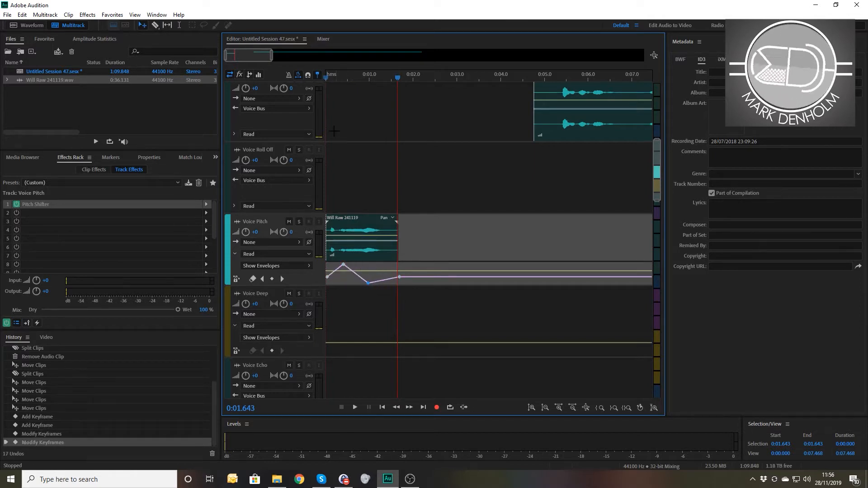
pyautogui.click(331, 77)
pyautogui.press('space')
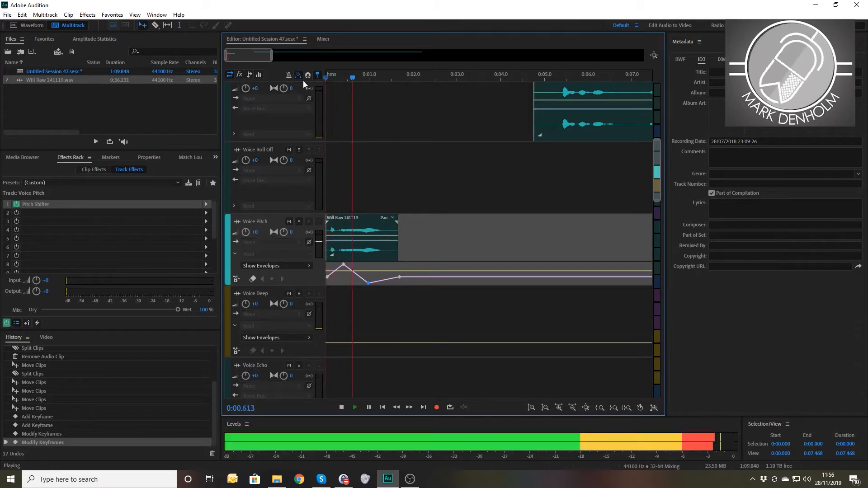
pyautogui.press('space')
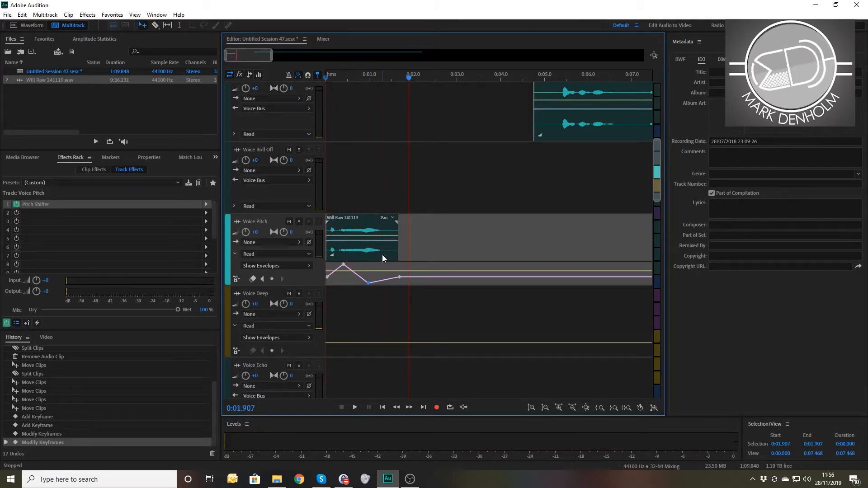
# Step: Undo all the keyframe edits on the Voice Pitch track's Transpose Ratio envelope
pyautogui.hotkey('ctrl', 'z')
pyautogui.hotkey('ctrl', 'z')
pyautogui.hotkey('ctrl', 'z')
pyautogui.hotkey('ctrl', 'z')
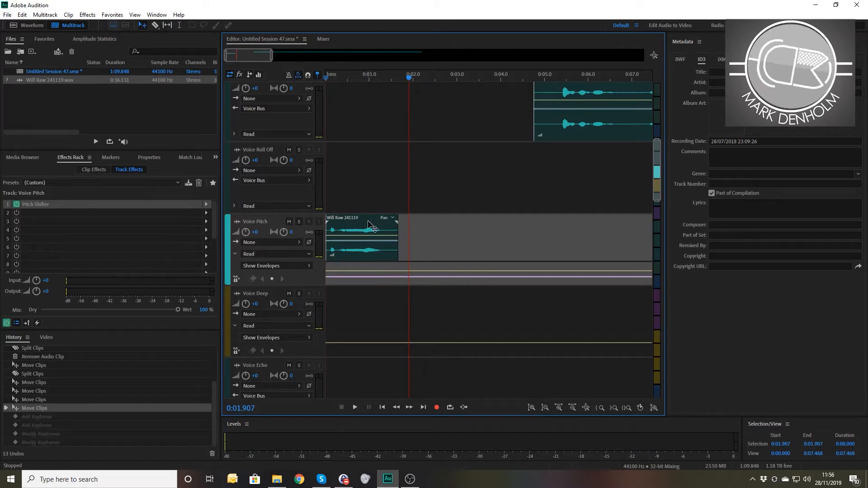
# Step: Move the phrase from the Voice Pitch track to the start of the Voice Echo track and play it with the echo
pyautogui.scroll(-2, 368, 221)
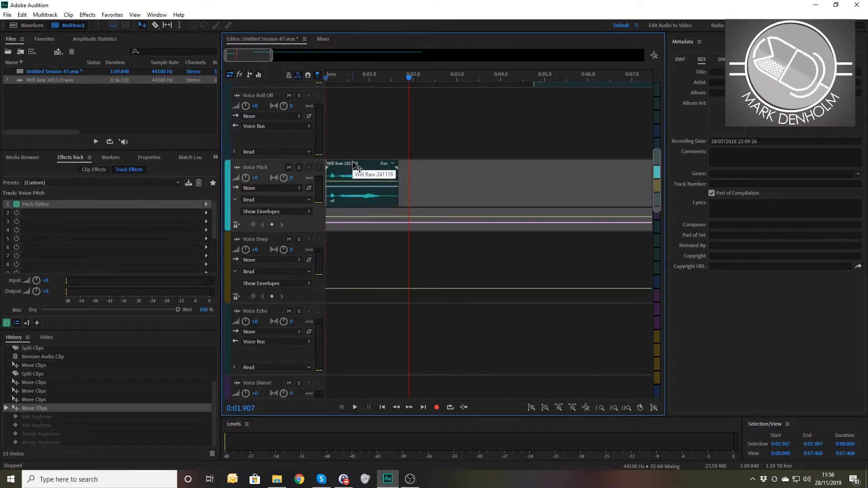
pyautogui.moveTo(358, 170); pyautogui.dragTo(357, 314)
pyautogui.click(327, 78)
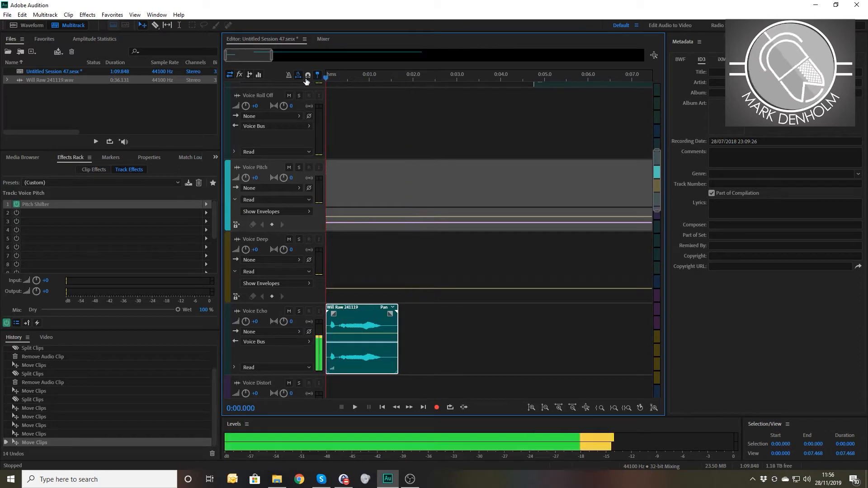
pyautogui.press('space')
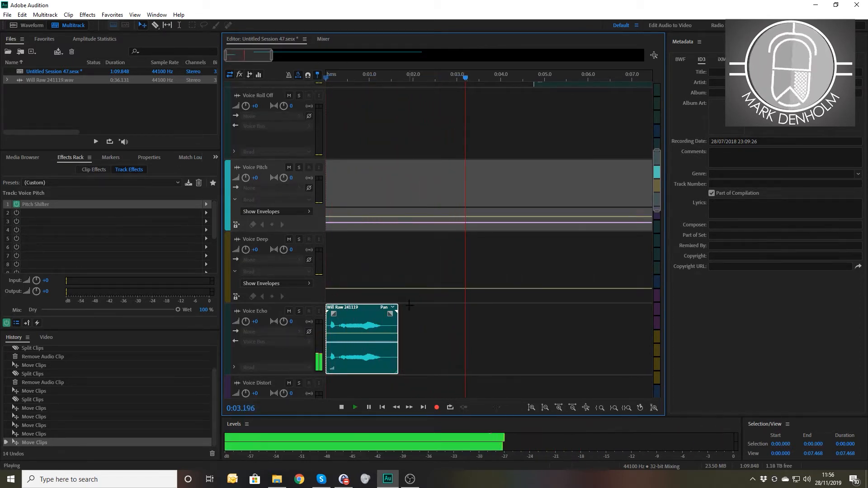
pyautogui.press('space')
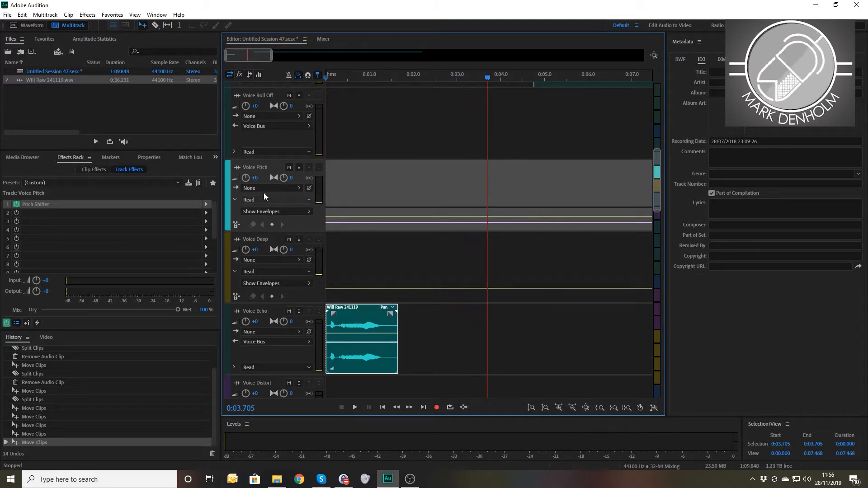
# Step: Copy the phrase from the Voice Echo track to the start of the Voice Flanger track, keeping the original clip
pyautogui.scroll(-2, 260, 180)
pyautogui.scroll(-2, 259, 180)
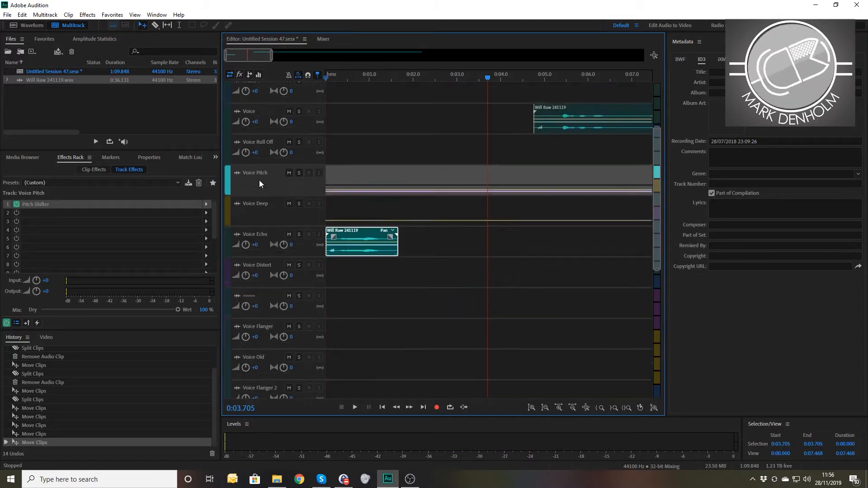
pyautogui.scroll(-1, 412, 240)
pyautogui.scroll(1, 412, 241)
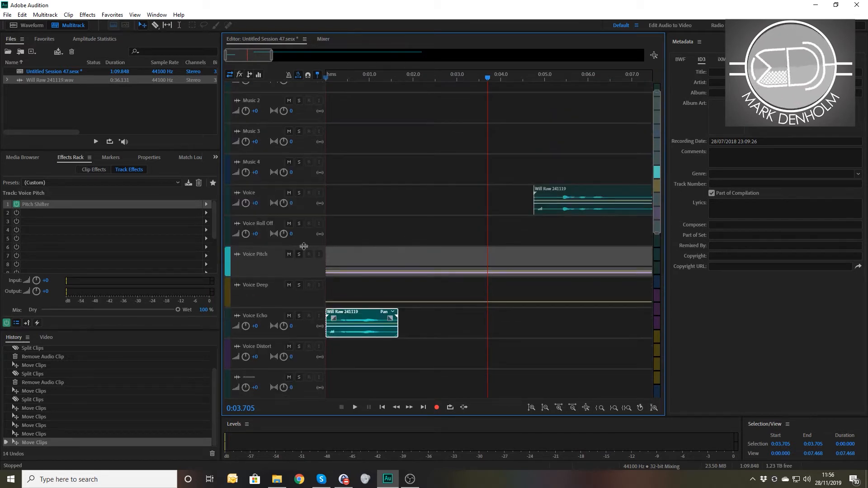
pyautogui.scroll(-3, 256, 193)
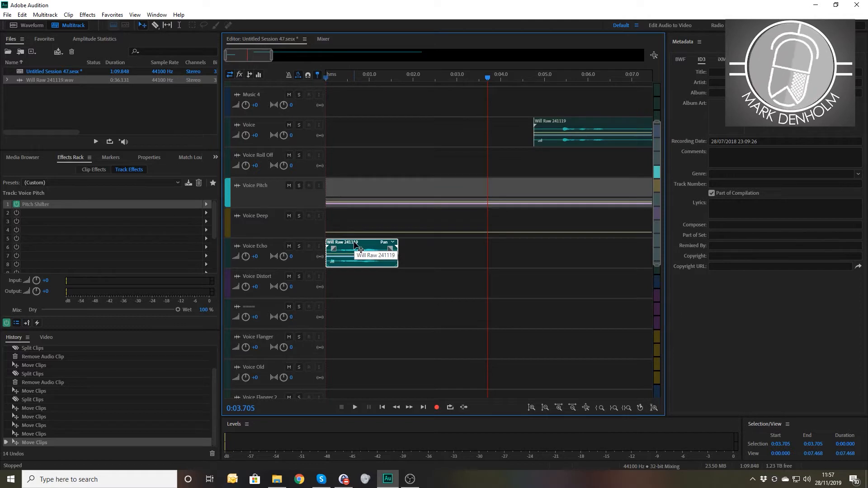
pyautogui.moveTo(361, 250); pyautogui.dragTo(362, 343)
pyautogui.click(375, 343)
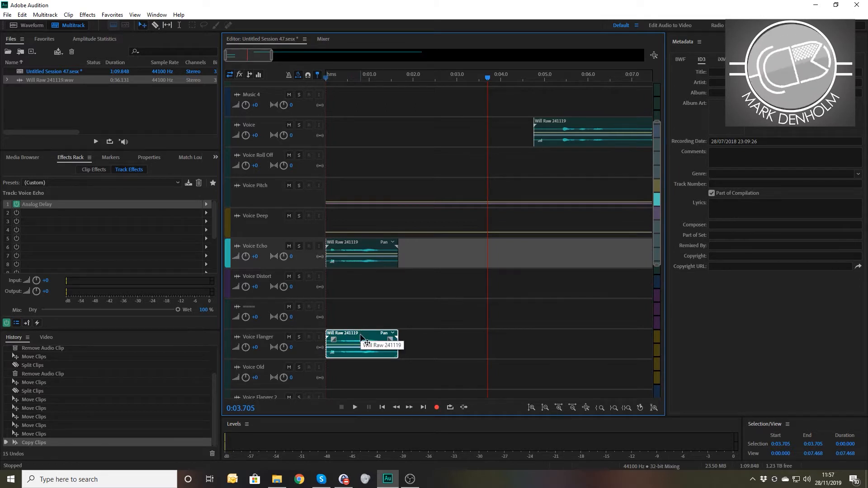
# Step: Rename the dashed track above Voice Flanger as Voice Chorus and copy the Voice Flanger phrase to its start
pyautogui.scroll(1, 254, 303)
pyautogui.click(251, 292)
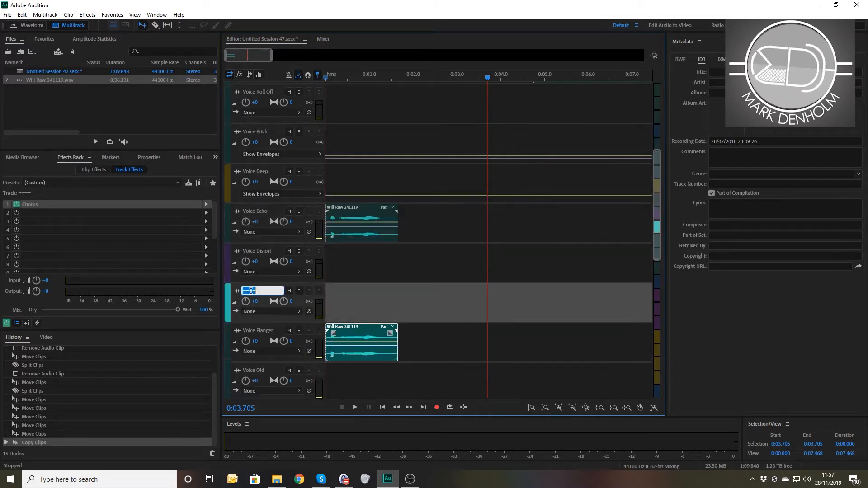
pyautogui.write('Voice Chorus')
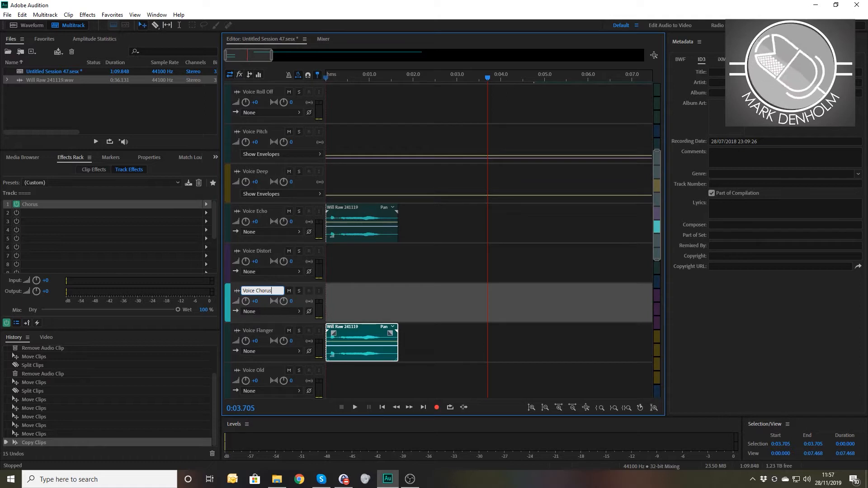
pyautogui.press('Return')
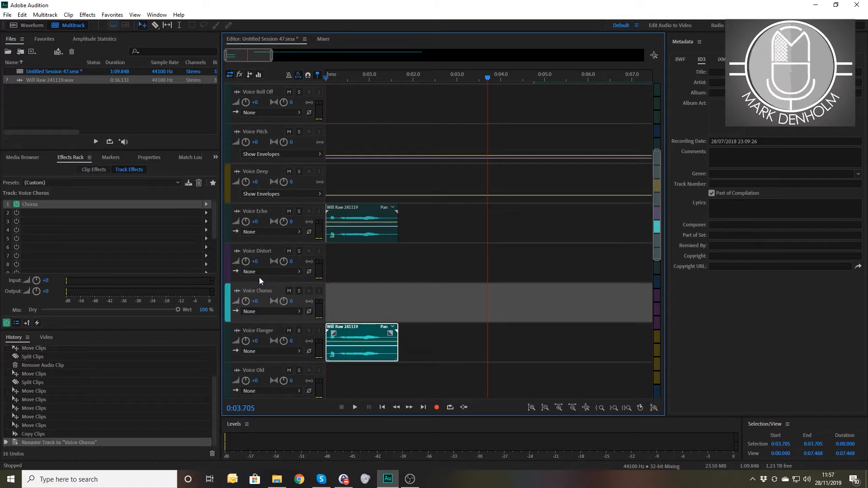
pyautogui.moveTo(355, 326); pyautogui.dragTo(355, 303)
pyautogui.click(370, 308)
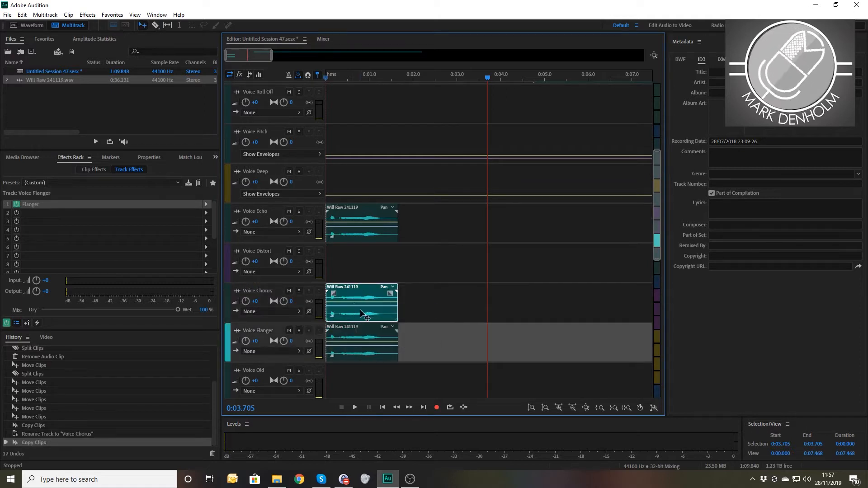
# Step: Pan the Voice Chorus clip hard left and the Voice Flanger clip hard right using their clip pan envelopes
pyautogui.click(360, 307)
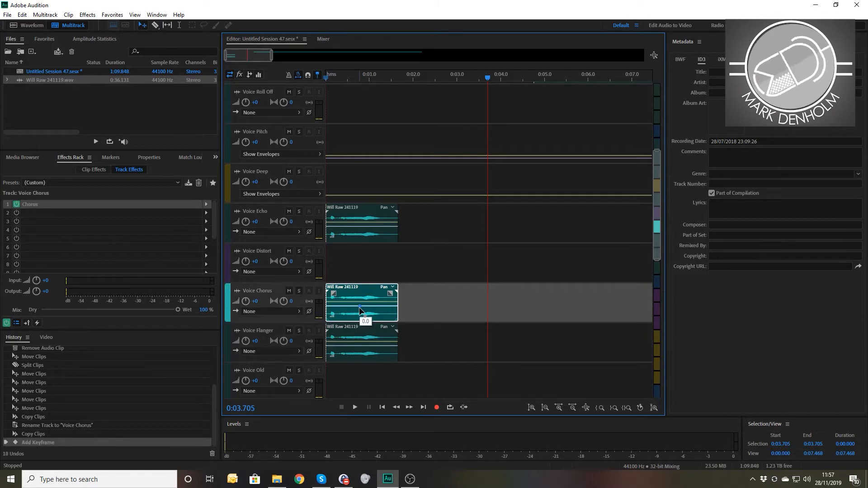
pyautogui.hotkey('ctrl', 'z')
pyautogui.moveTo(360, 307); pyautogui.dragTo(355, 284)
pyautogui.click(357, 352)
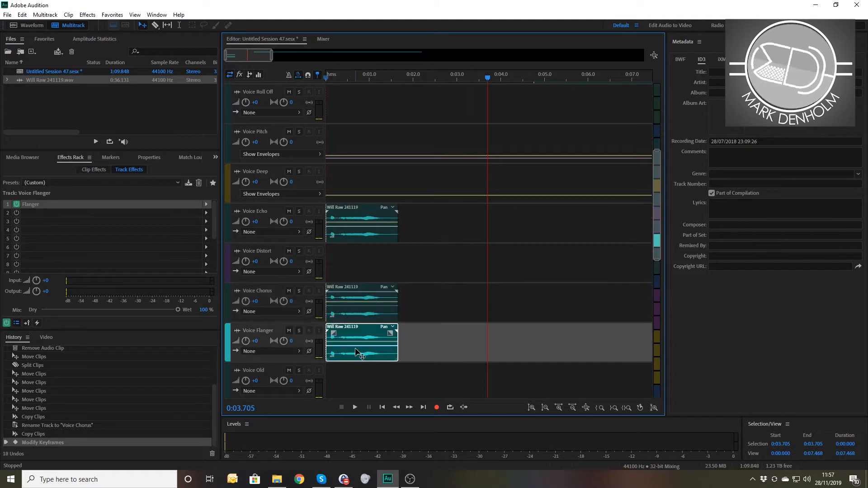
pyautogui.moveTo(357, 352); pyautogui.dragTo(355, 368)
# Step: Mute the Voice Echo track and play the panned Voice Chorus and Voice Flanger clips together from the start of the timeline
pyautogui.click(289, 212)
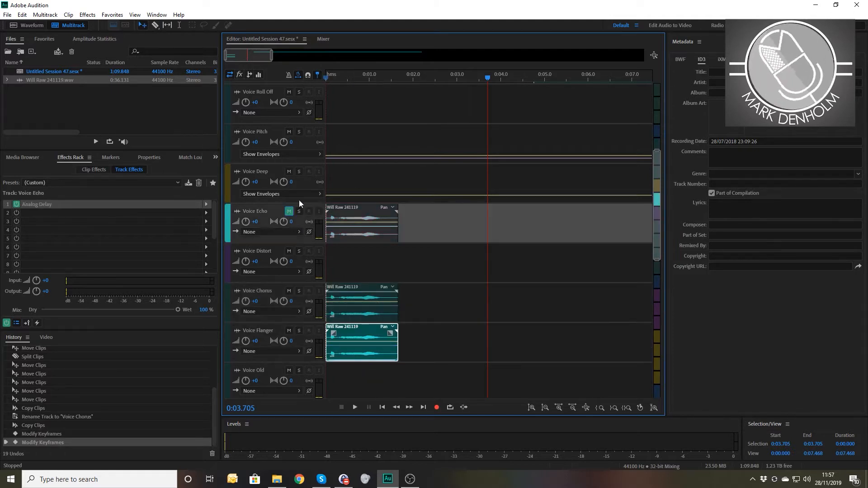
pyautogui.press('Home')
pyautogui.press('space')
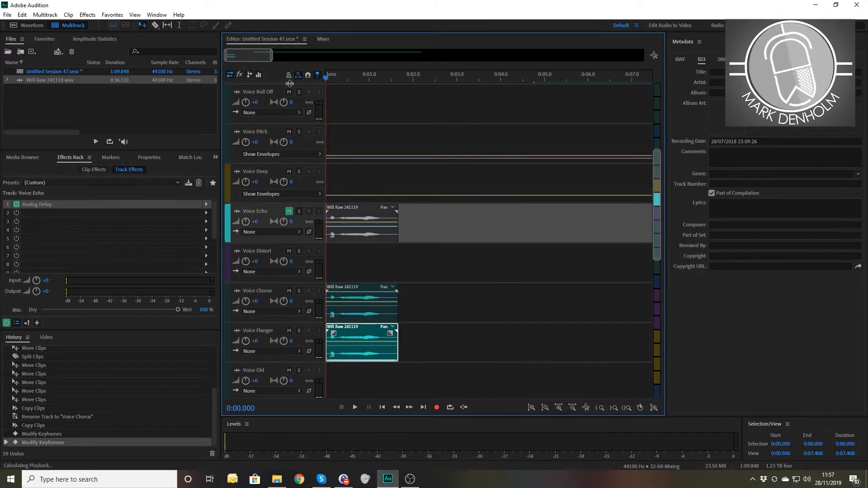
pyautogui.press('space')
pyautogui.press('space')
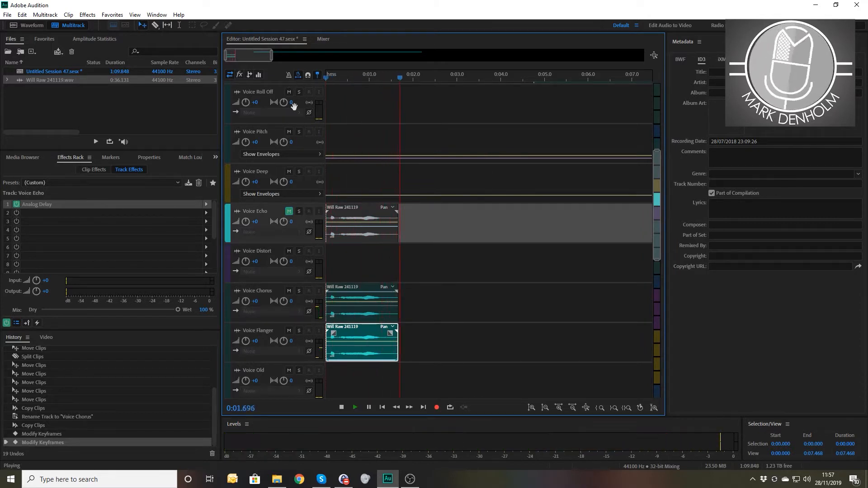
pyautogui.scroll(3, 260, 307)
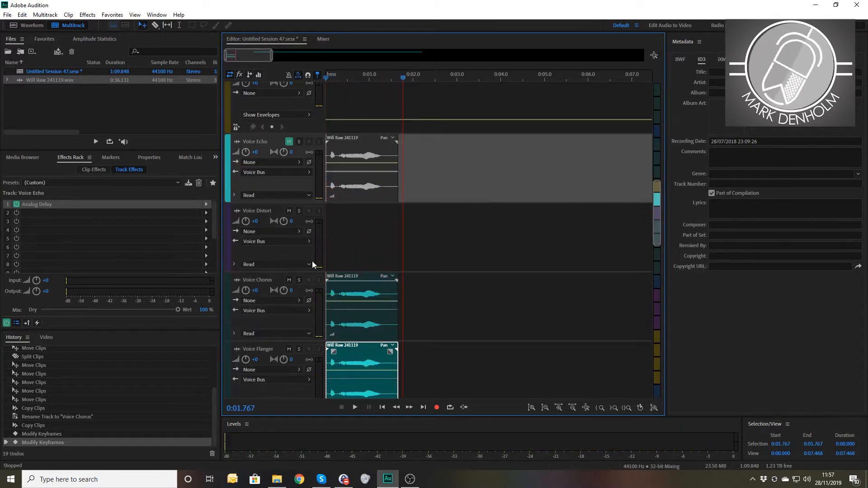
pyautogui.moveTo(345, 79); pyautogui.dragTo(301, 80)
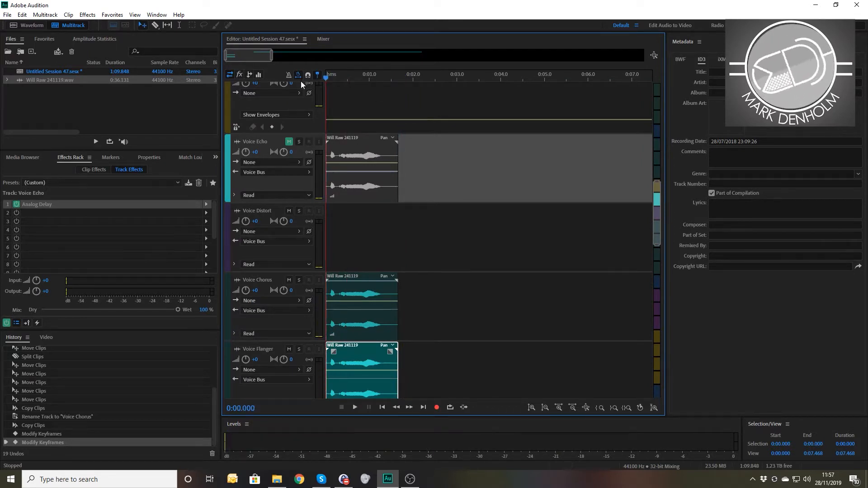
pyautogui.press('space')
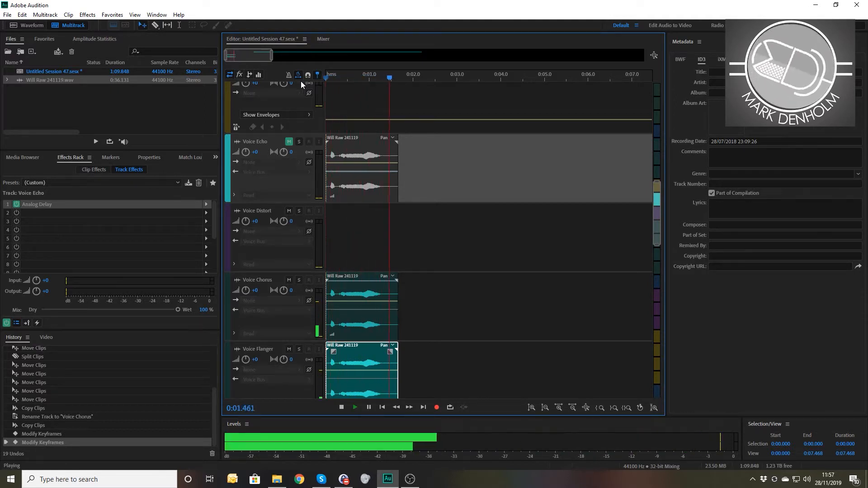
pyautogui.press('space')
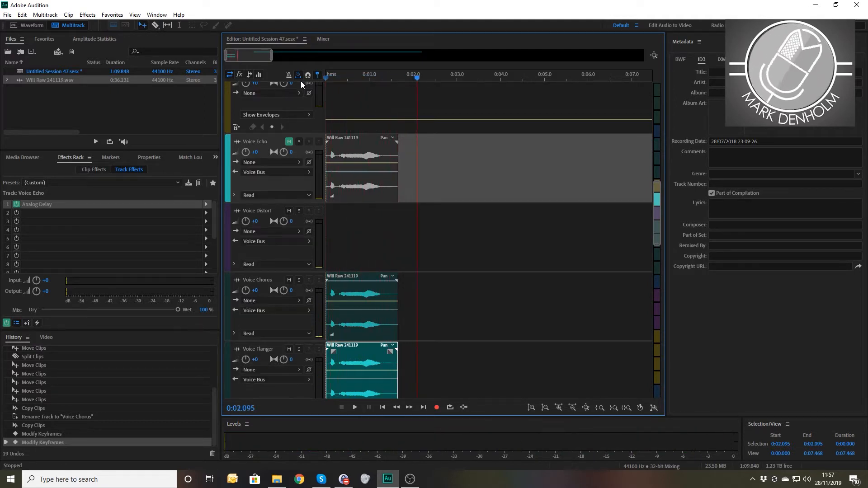
# Step: Unmute the Voice Echo track and play the echo, chorus and flanger clips together from the start of the timeline
pyautogui.click(289, 142)
pyautogui.moveTo(350, 77); pyautogui.dragTo(303, 83)
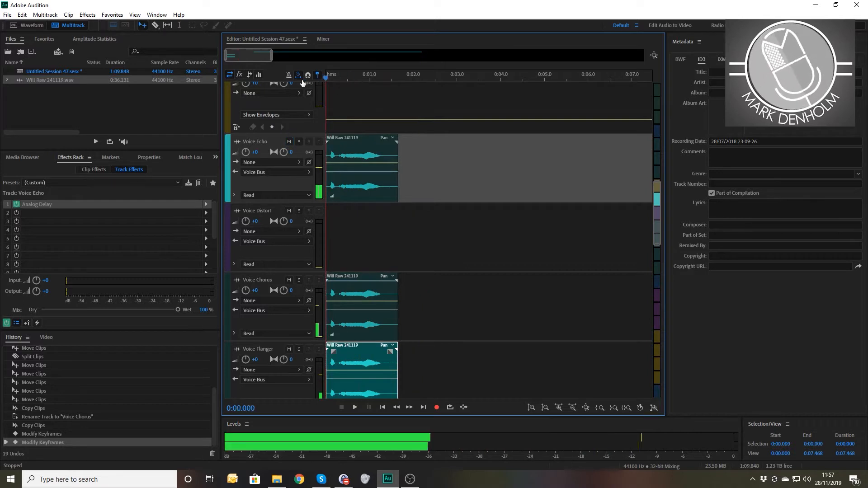
pyautogui.press('space')
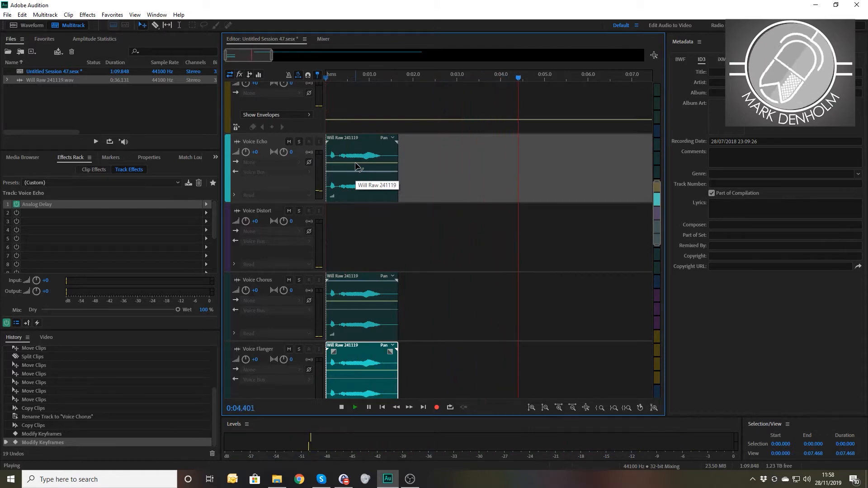
pyautogui.press('space')
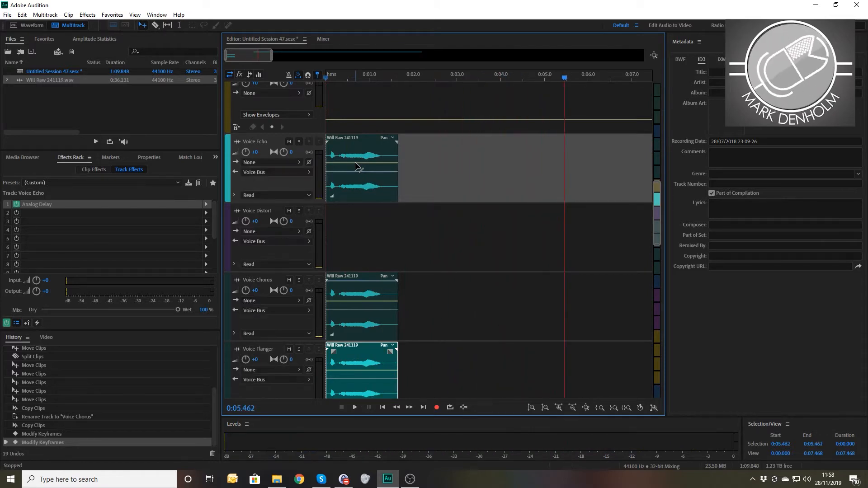
pyautogui.scroll(4, 484, 194)
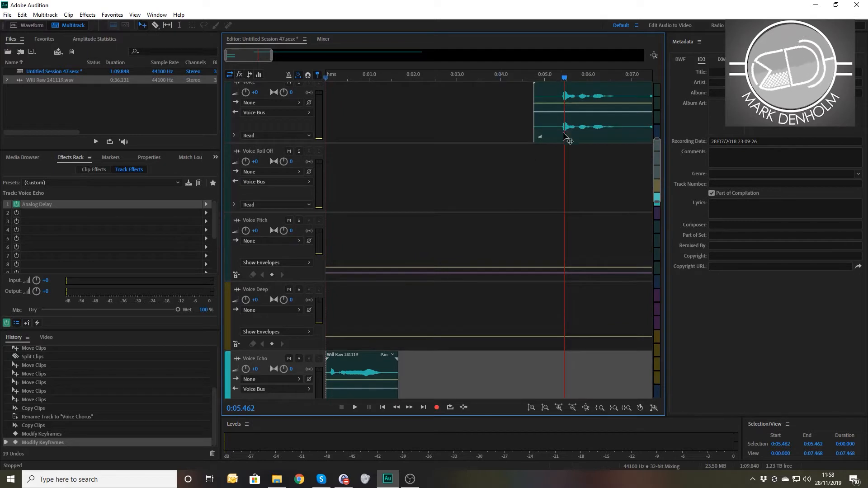
# Step: Move the raw voice clip on the Voice track along to start at about 0:13 and return the playhead to 0:00
pyautogui.press('-')
pyautogui.press('-')
pyautogui.press('-')
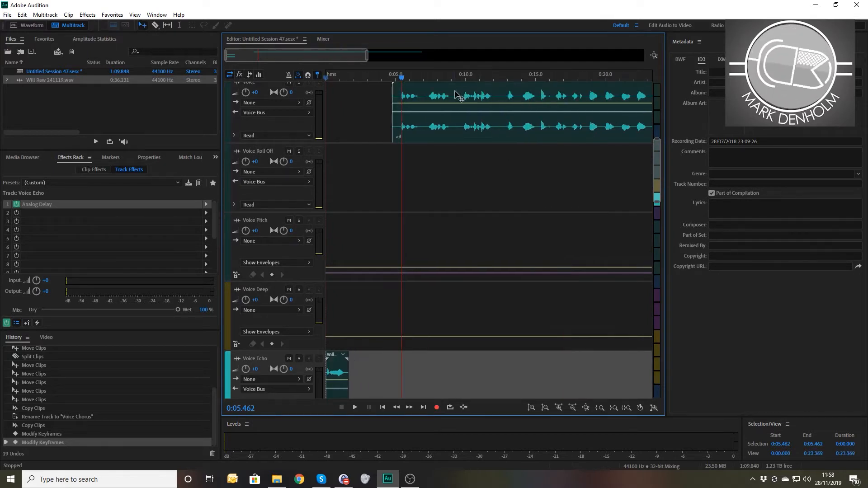
pyautogui.moveTo(456, 93); pyautogui.dragTo(579, 112)
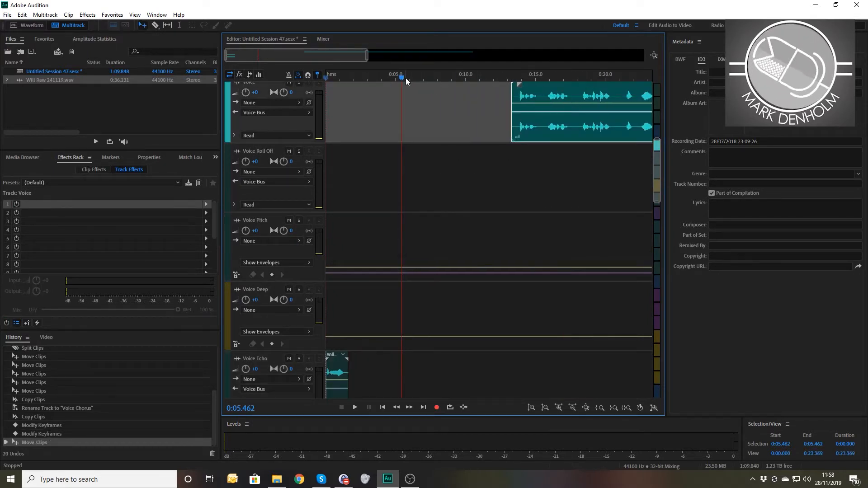
pyautogui.moveTo(402, 80); pyautogui.dragTo(249, 87)
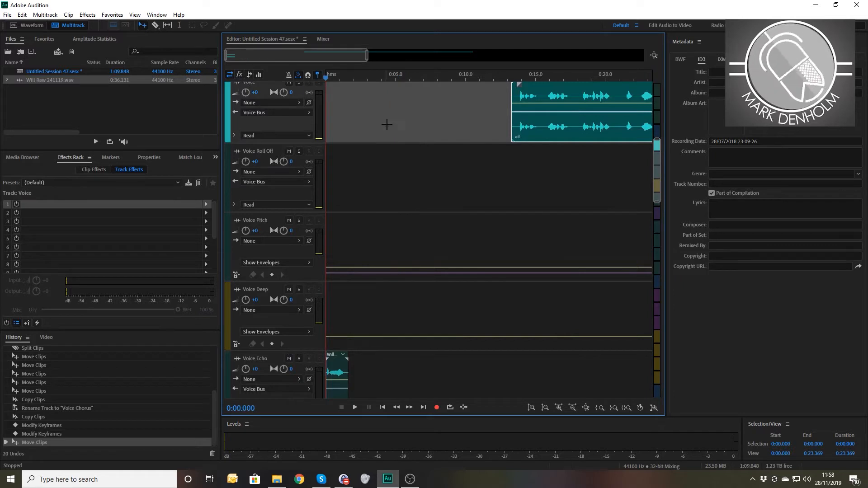
# Step: Browse the FX Library folder in the Imaging Elements location and preview Fireworks.wav
pyautogui.scroll(-4, 408, 285)
pyautogui.scroll(-4, 265, 267)
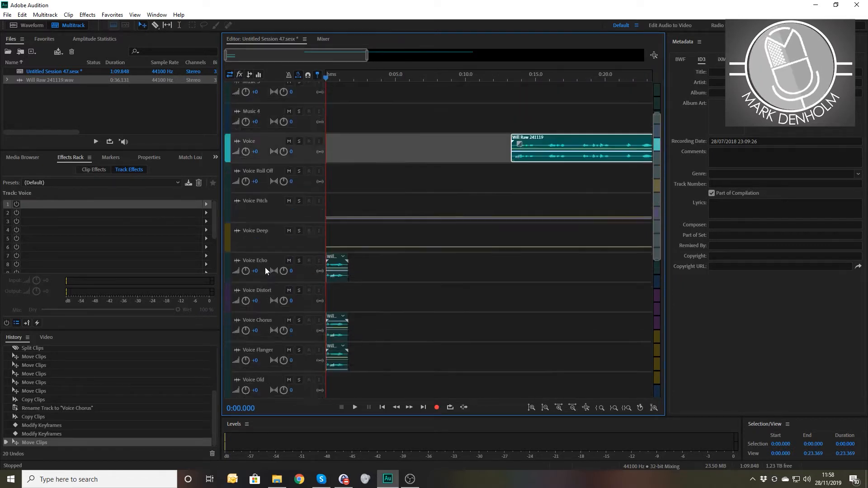
pyautogui.scroll(-2, 265, 267)
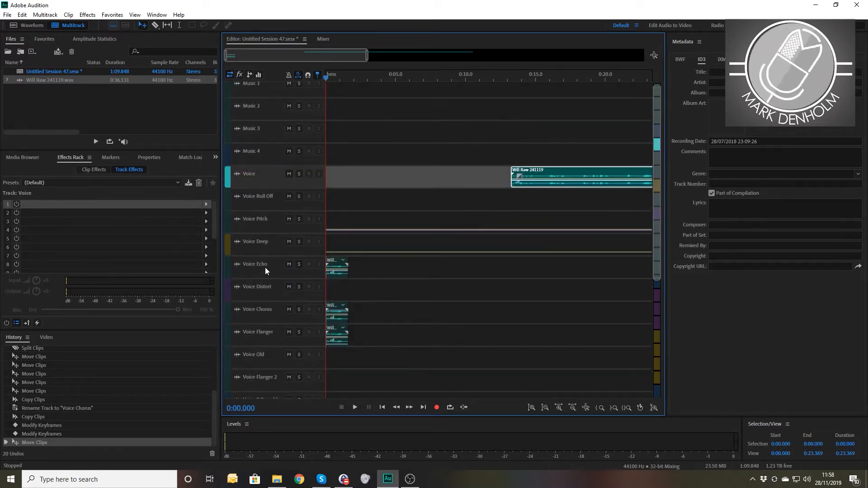
pyautogui.click(370, 266)
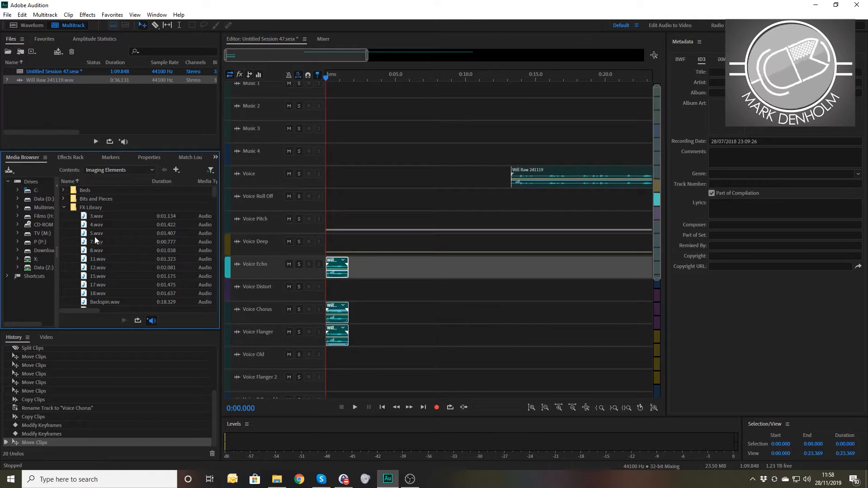
pyautogui.scroll(-10, 113, 272)
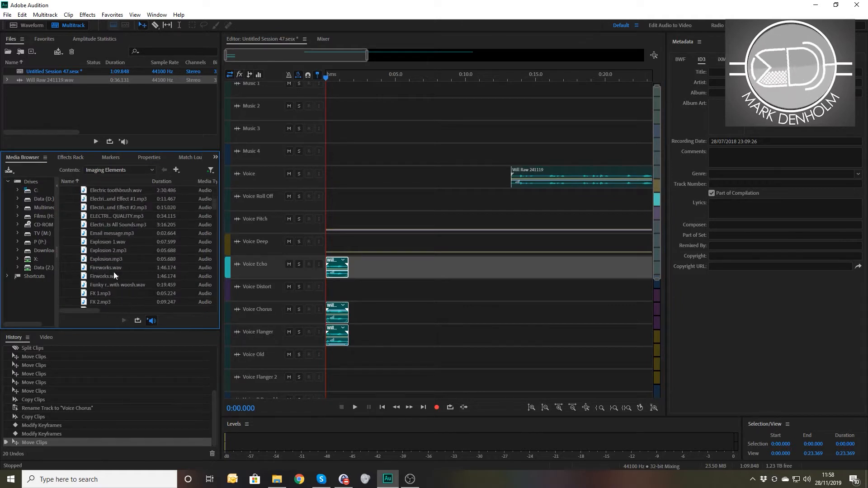
pyautogui.scroll(-1, 113, 275)
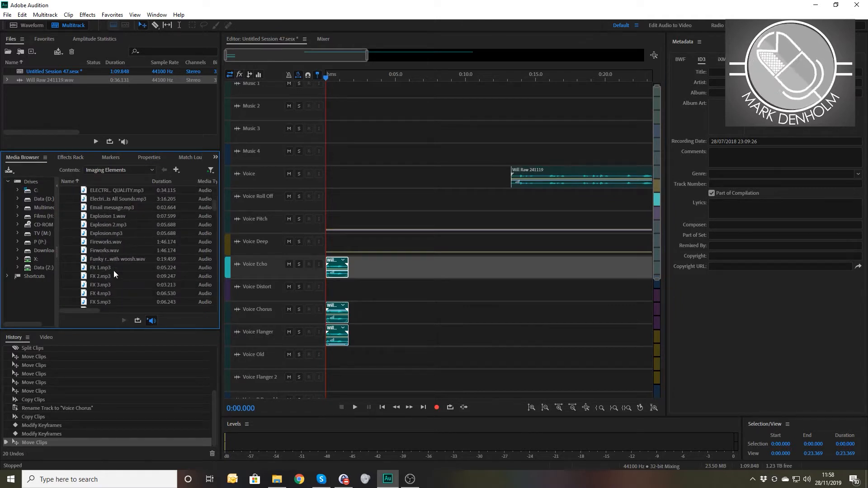
pyautogui.click(104, 244)
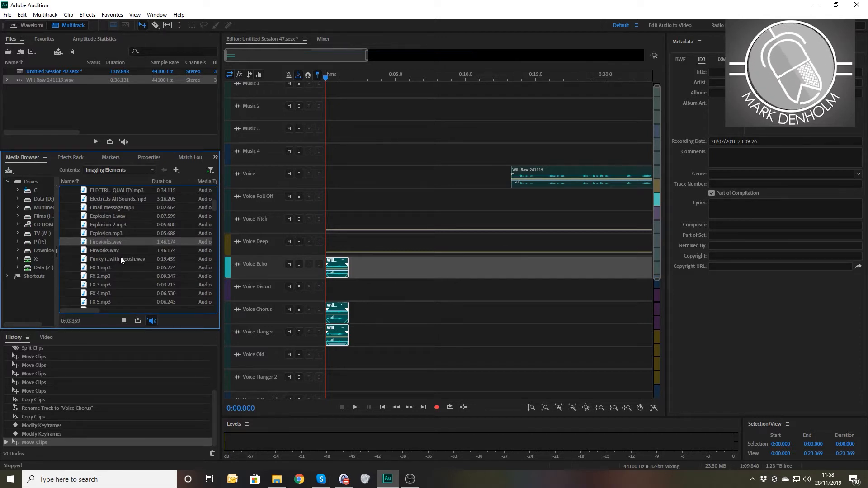
# Step: Add Fireworks.wav to the start of the SFX1 track, accepting a copy converted to the session's sample rate
pyautogui.scroll(-3, 417, 340)
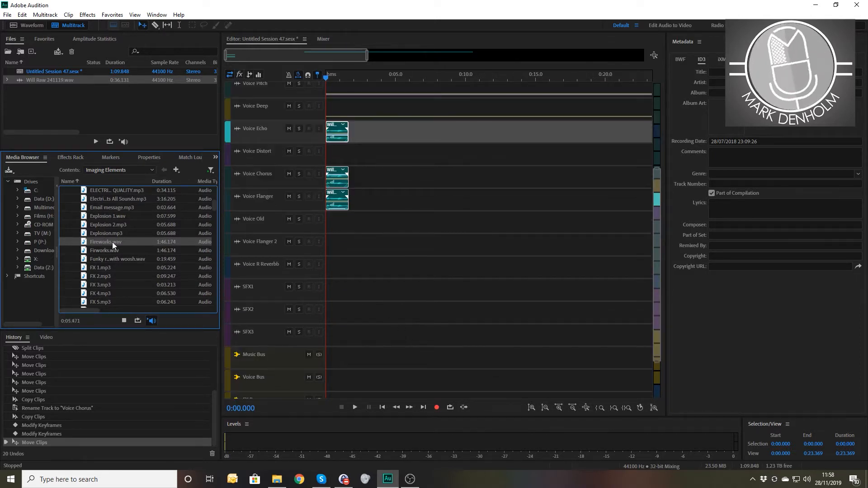
pyautogui.moveTo(105, 241); pyautogui.dragTo(313, 291)
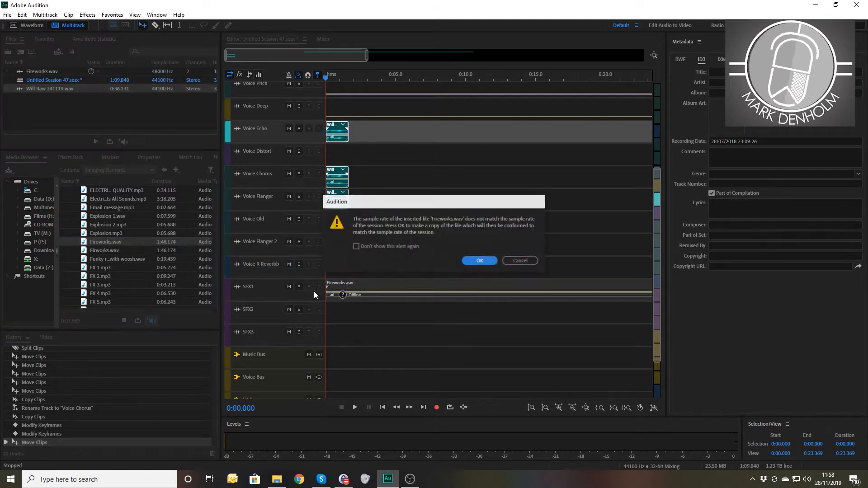
pyautogui.click(475, 262)
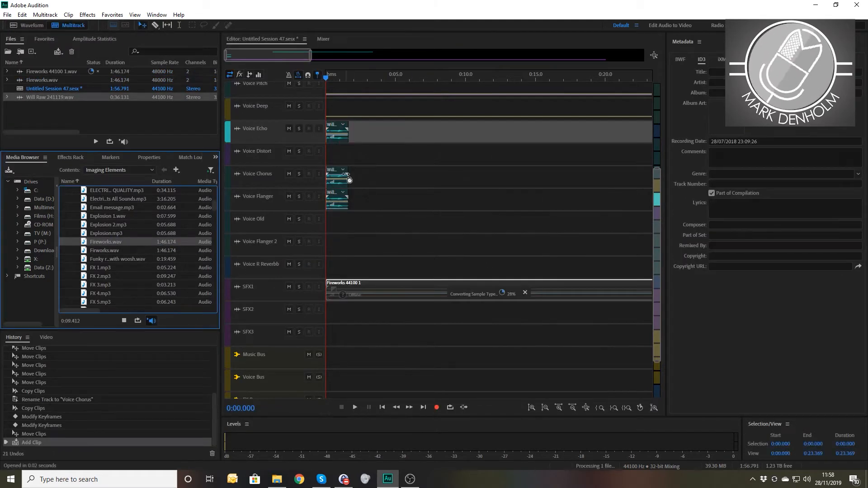
# Step: Play the echo, chorus and flanger clips with the fireworks effect from the start of the timeline
pyautogui.click(292, 81)
pyautogui.press('space')
pyautogui.scroll(6, 394, 197)
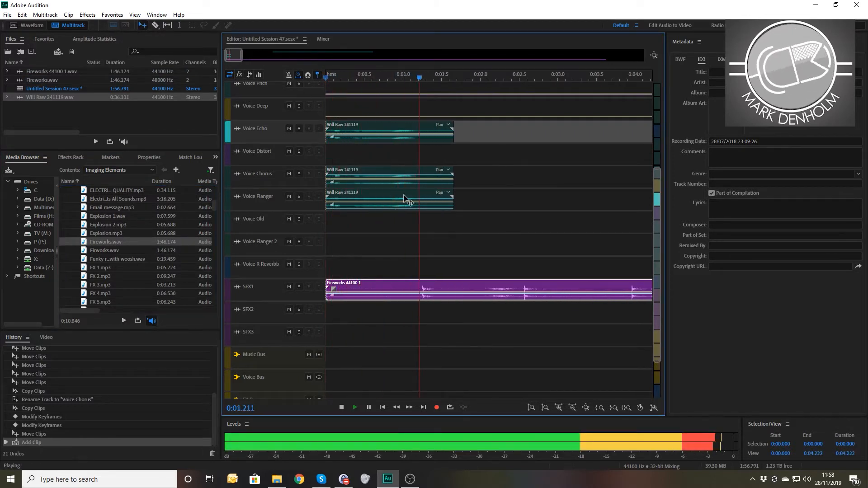
pyautogui.press('space')
# Step: Move the three voice phrase clips together one track down to start at about 0:01.3, and play them with the fireworks until 0:06.147
pyautogui.moveTo(473, 133); pyautogui.dragTo(331, 221)
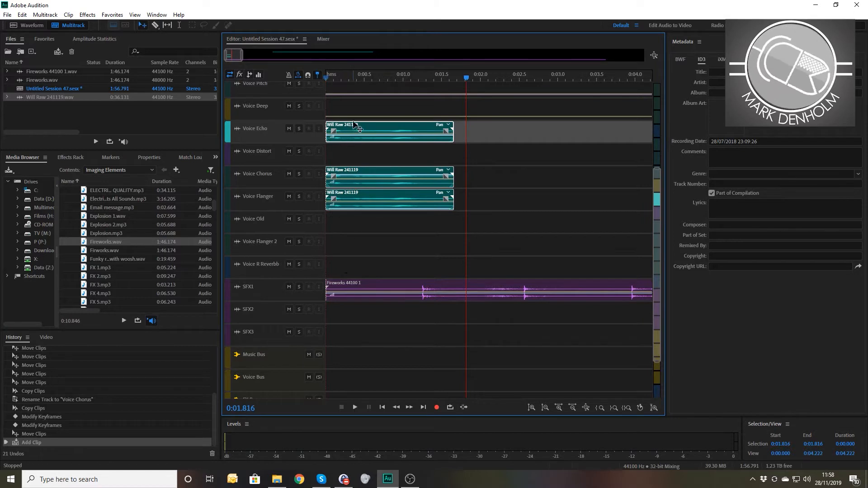
pyautogui.moveTo(353, 127); pyautogui.dragTo(449, 145)
pyautogui.click(382, 79)
pyautogui.press('space')
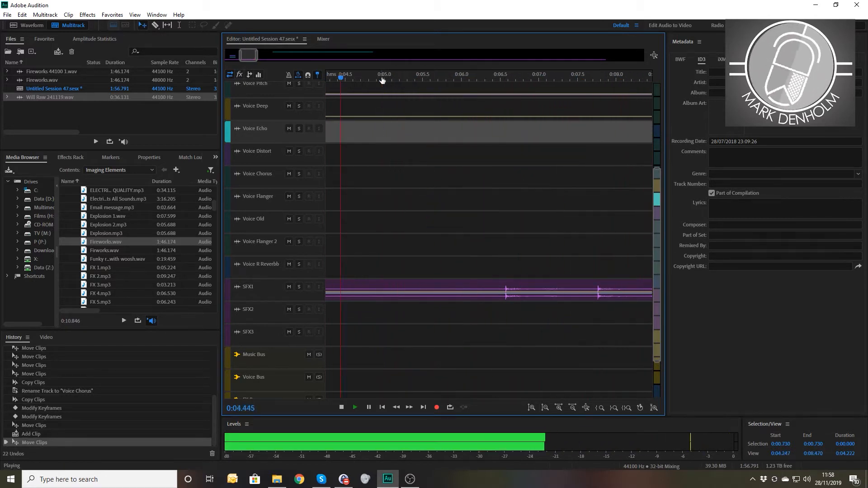
pyautogui.press('space')
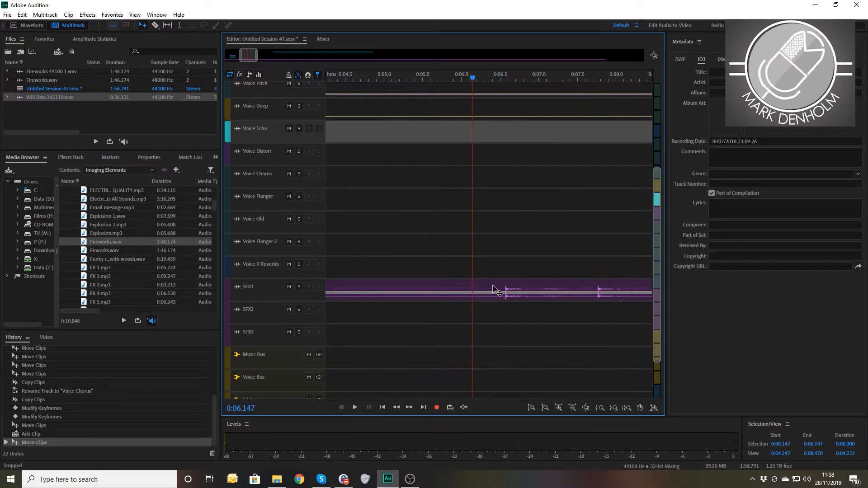
# Step: Split the fireworks clip on SFX1 at 0:06.147 and delete the part after the split
pyautogui.click(493, 287)
pyautogui.hotkey('ctrl', 'k')
pyautogui.click(493, 288)
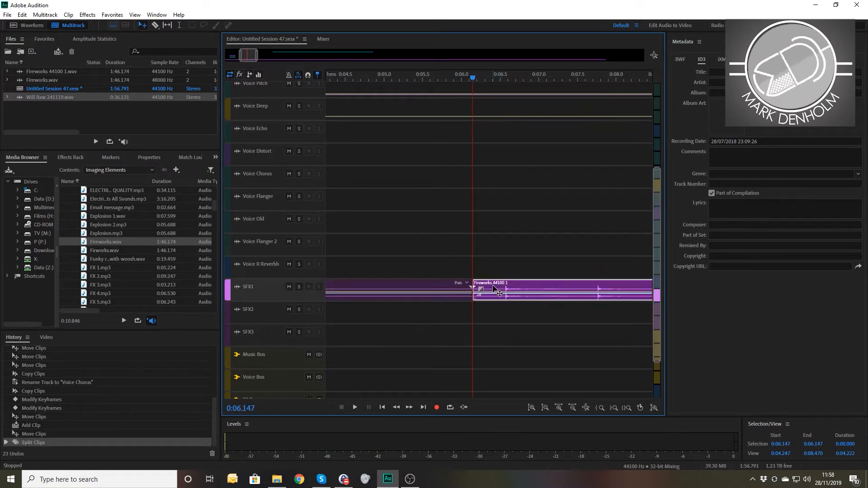
pyautogui.press('Delete')
# Step: Add a fade-out to the trimmed fireworks clip, running from about 0:04 to its end
pyautogui.click(428, 287)
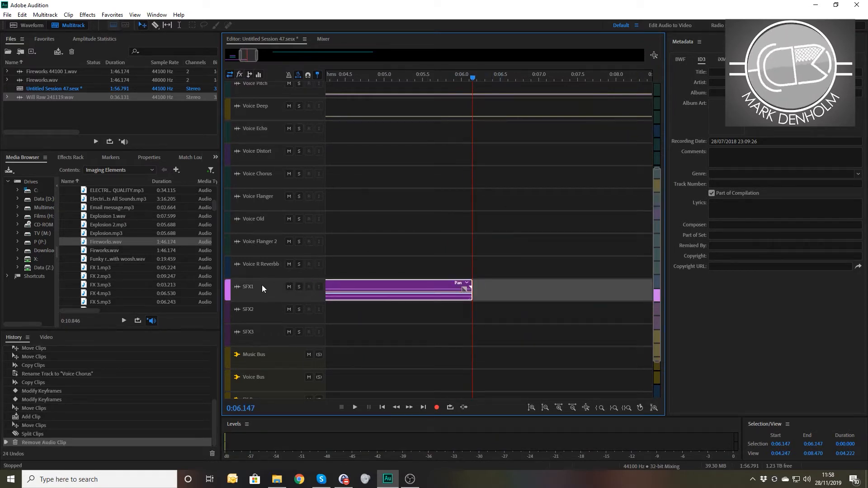
pyautogui.scroll(5, 261, 285)
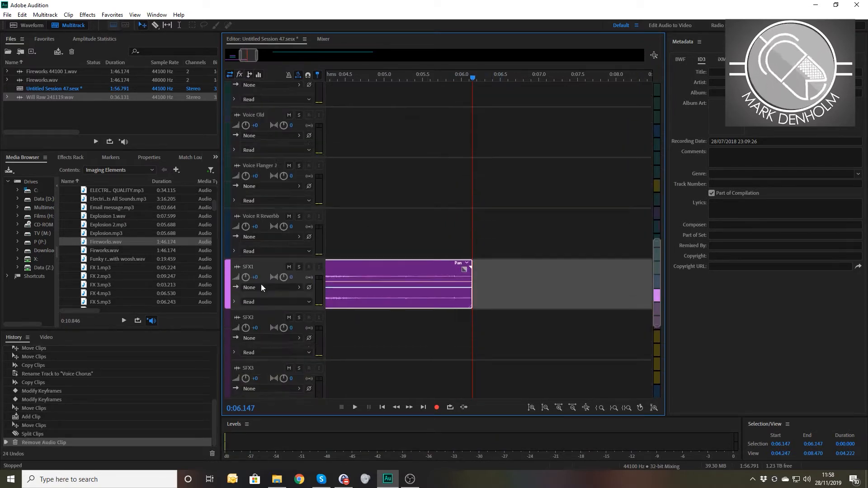
pyautogui.click(460, 270)
pyautogui.moveTo(462, 261); pyautogui.dragTo(630, 281)
# Step: Play the session from 0:00 to hear the faded fireworks under the shifted voice clips
pyautogui.moveTo(357, 80); pyautogui.dragTo(286, 76)
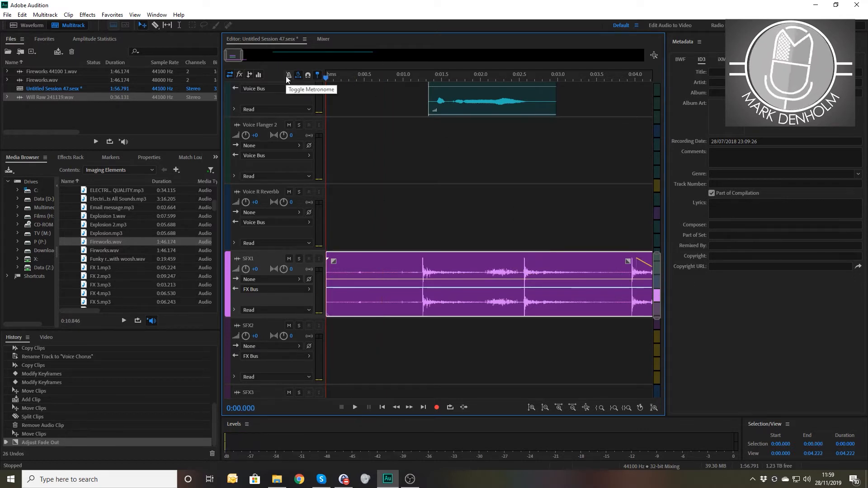
pyautogui.press('space')
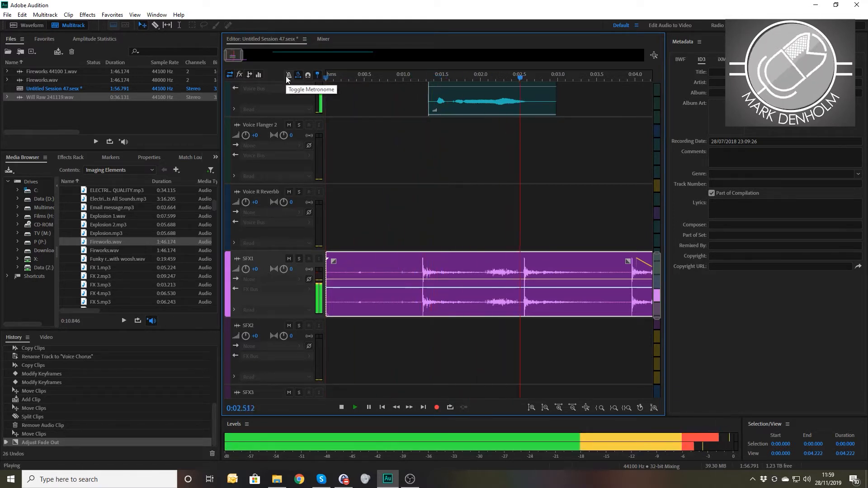
pyautogui.press('space')
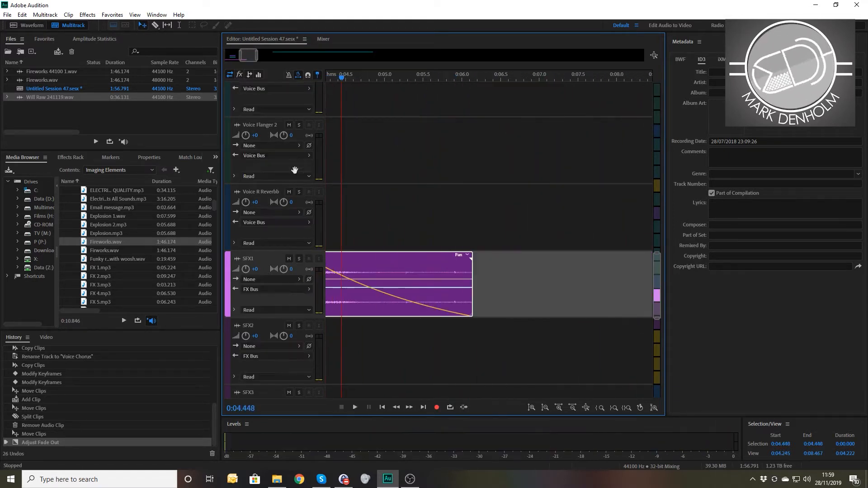
# Step: Copy the phrase clip on the Voice Distort track to the same time position on the Voice Echo track
pyautogui.scroll(3, 393, 193)
pyautogui.scroll(5, 392, 194)
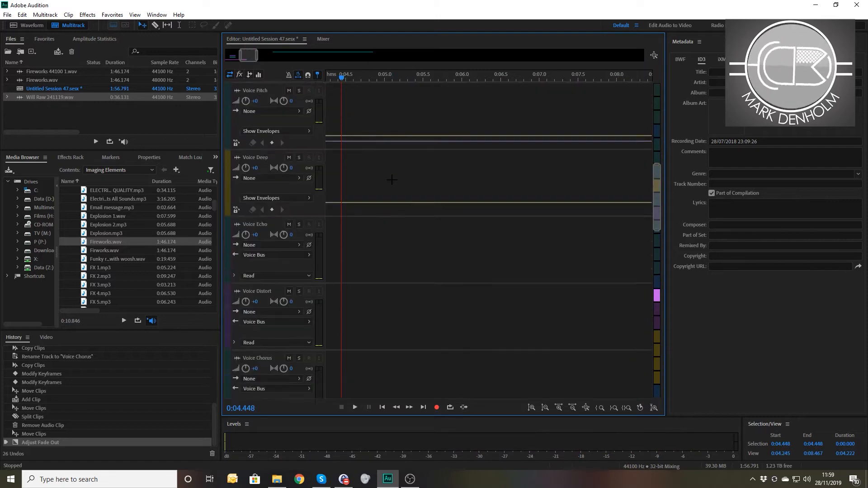
pyautogui.scroll(5, 391, 178)
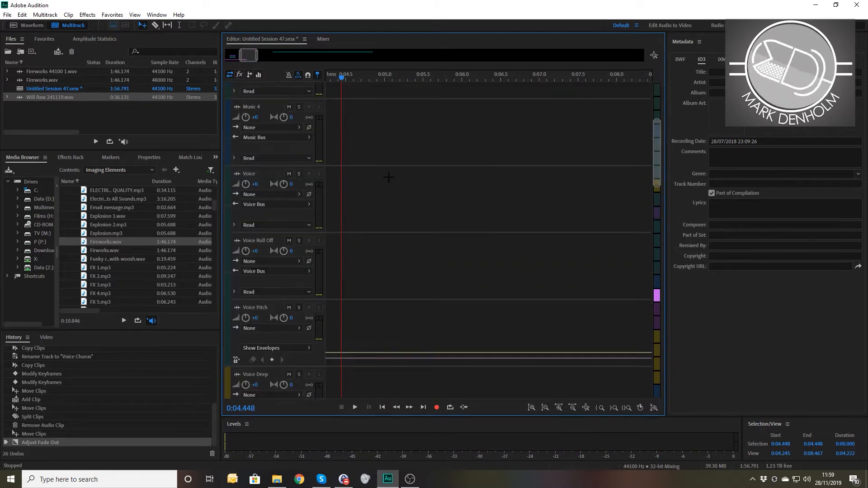
pyautogui.scroll(-3, 389, 177)
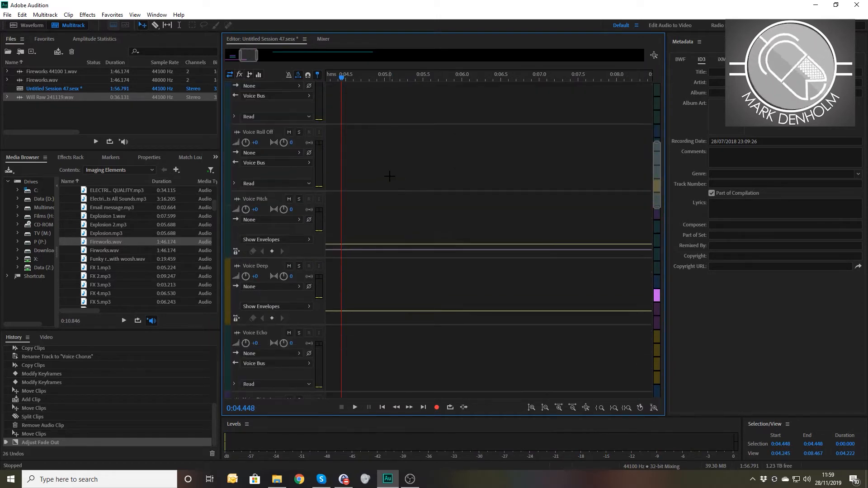
pyautogui.scroll(-2, 389, 177)
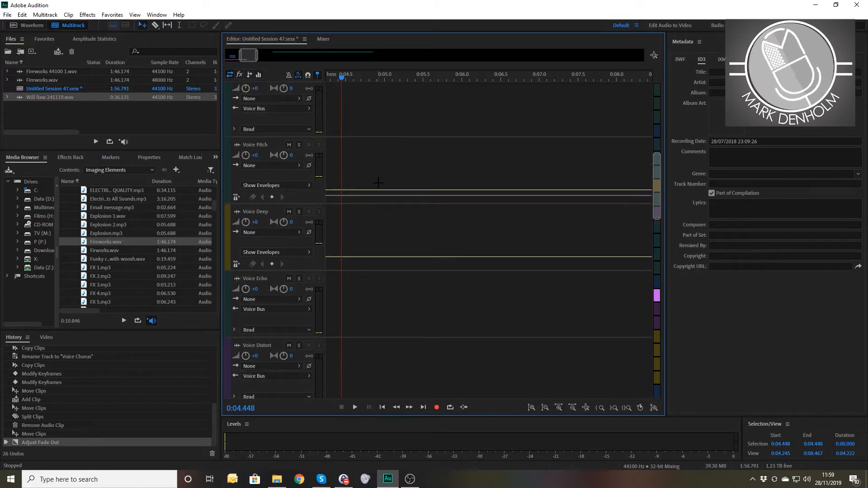
pyautogui.press('\\')
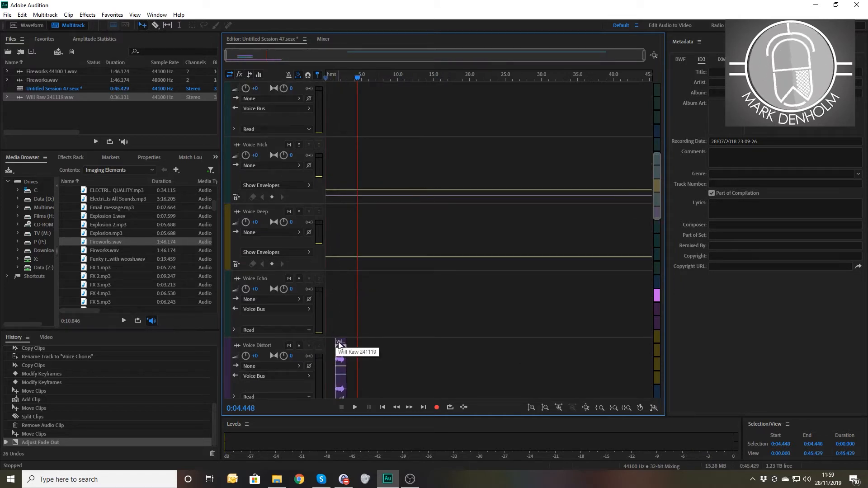
pyautogui.moveTo(340, 344); pyautogui.dragTo(345, 313)
pyautogui.click(362, 319)
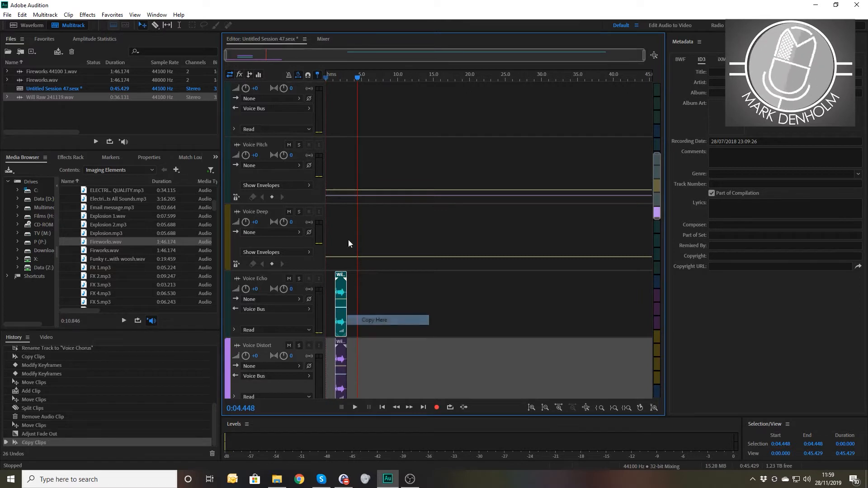
# Step: Play the session from 0:00 to hear the Voice Echo copy layered with the other voice clips and the fireworks
pyautogui.moveTo(345, 78); pyautogui.dragTo(309, 78)
pyautogui.press('space')
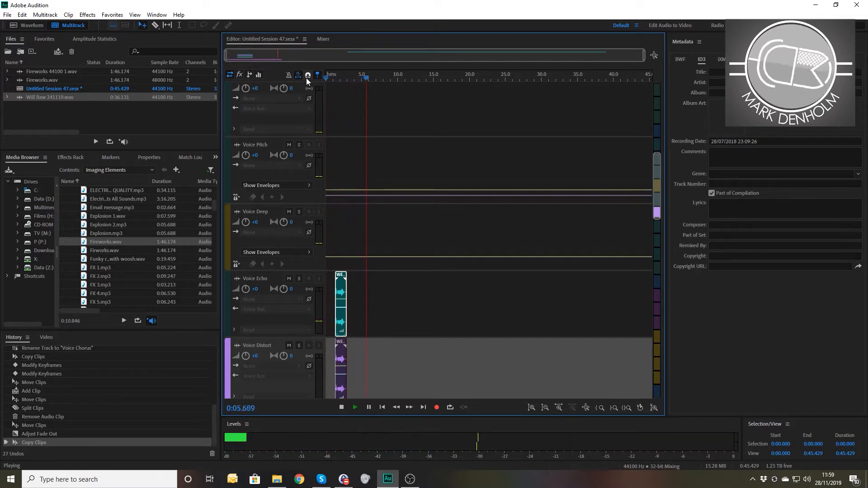
pyautogui.press('space')
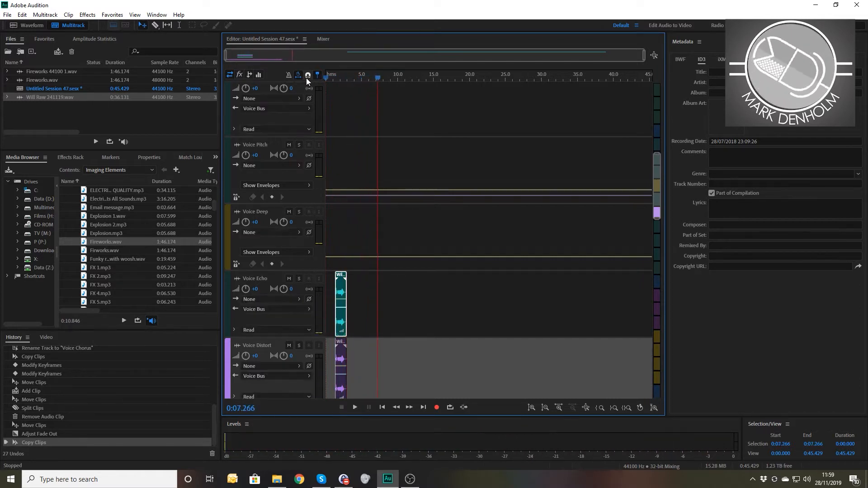
# Step: Move the raw clip on the Voice track back to start at about 0:07.5 and play its first phrase
pyautogui.scroll(3, 412, 123)
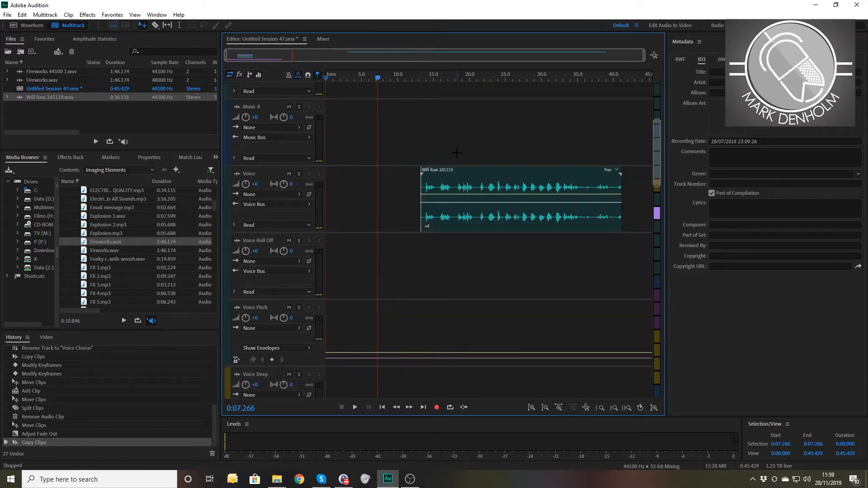
pyautogui.moveTo(459, 170); pyautogui.dragTo(414, 171)
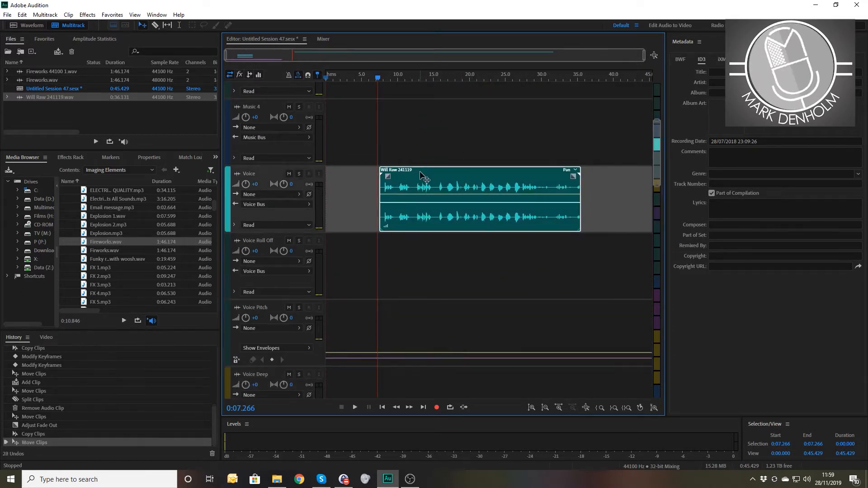
pyautogui.press('space')
pyautogui.press('=')
pyautogui.press('=')
pyautogui.press('=')
pyautogui.press('=')
pyautogui.press('=')
pyautogui.press('=')
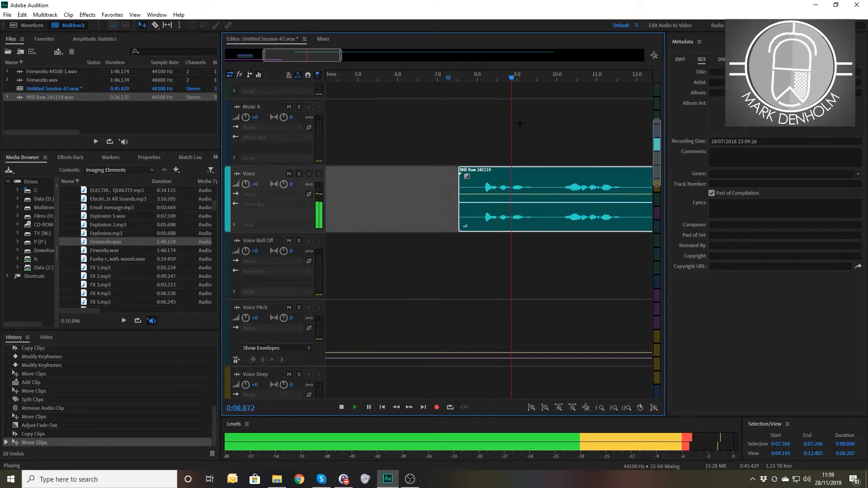
pyautogui.press('space')
# Step: Split the raw clip on the Voice track at 0:10.075, just before its second phrase
pyautogui.click(559, 80)
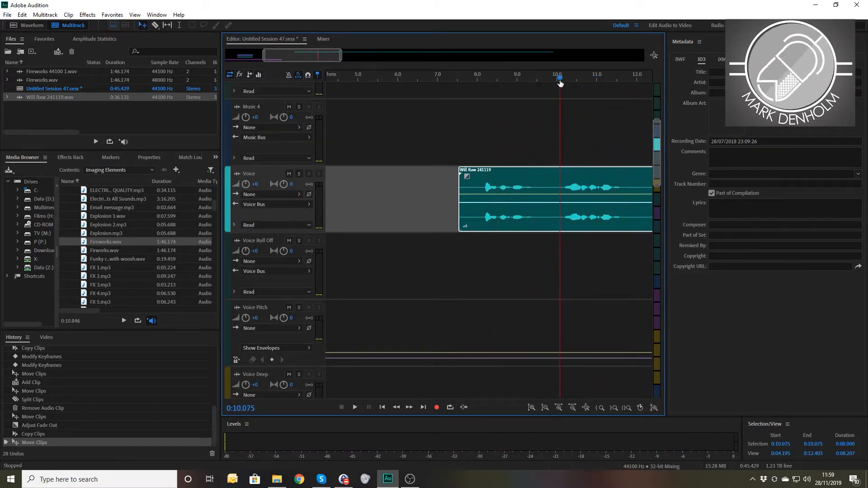
pyautogui.moveTo(505, 131); pyautogui.dragTo(526, 265)
pyautogui.hotkey('ctrl', 'k')
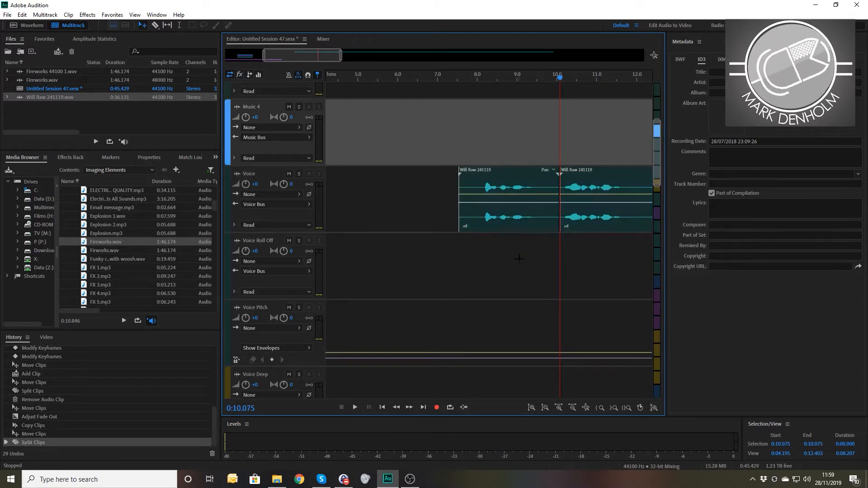
# Step: Delete the first phrase clip from the Voice track and move the remaining raw clip back to start at about 0:06.9
pyautogui.moveTo(473, 129); pyautogui.dragTo(519, 247)
pyautogui.press('Delete')
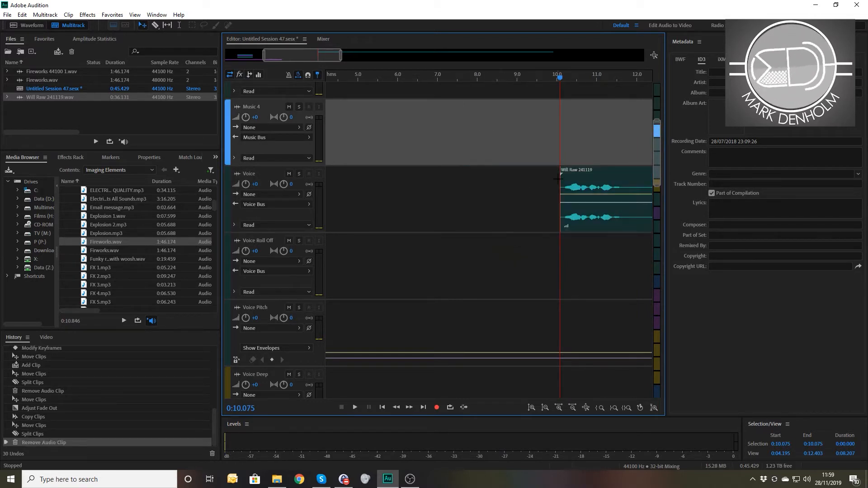
pyautogui.moveTo(581, 176); pyautogui.dragTo(457, 184)
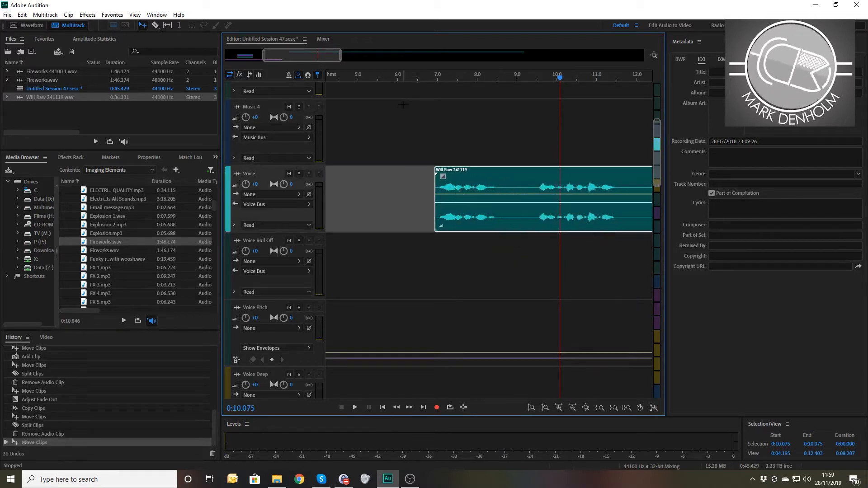
# Step: Play the Voice track's first phrase, split the raw clip at 0:09.142, and move the remainder to start at about 0:11.3
pyautogui.click(396, 78)
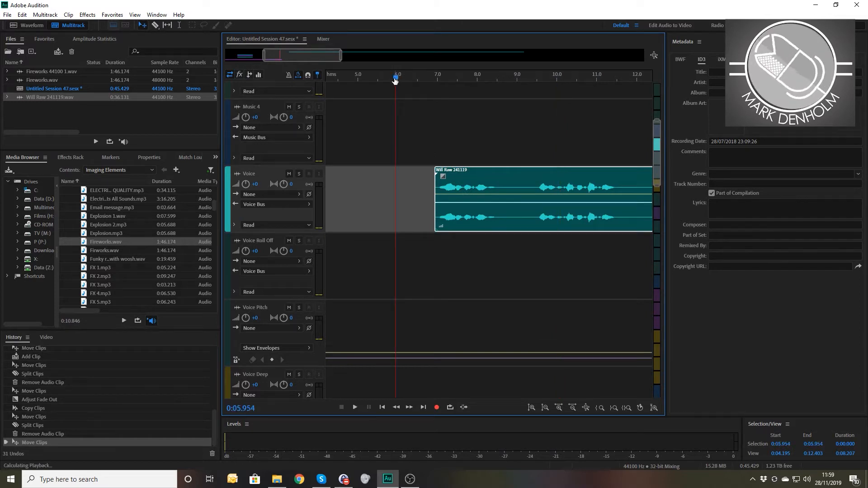
pyautogui.press('space')
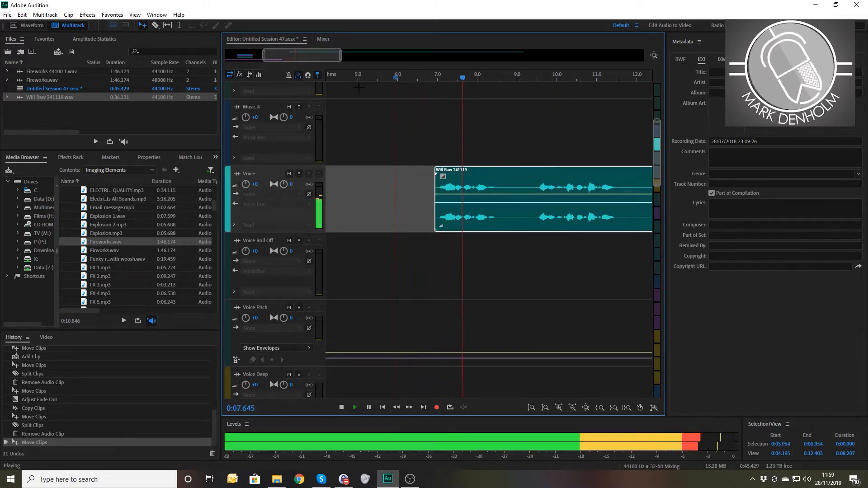
pyautogui.press('space')
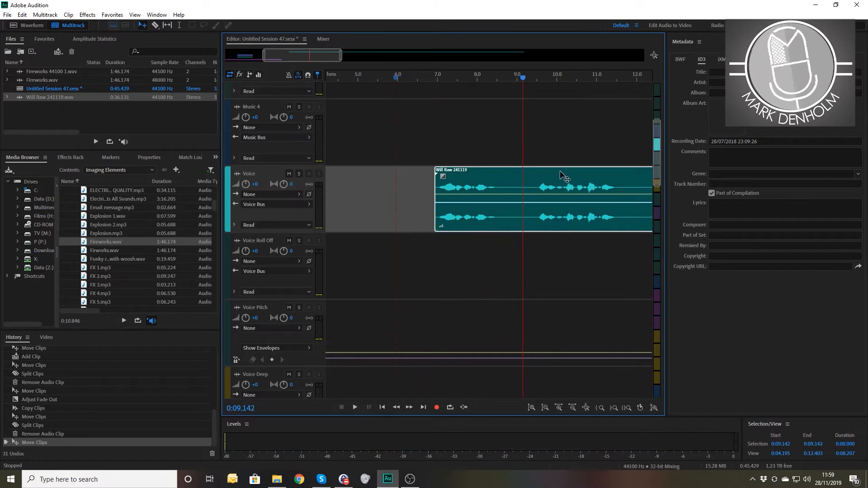
pyautogui.hotkey('ctrl', 'k')
pyautogui.moveTo(549, 181); pyautogui.dragTo(645, 191)
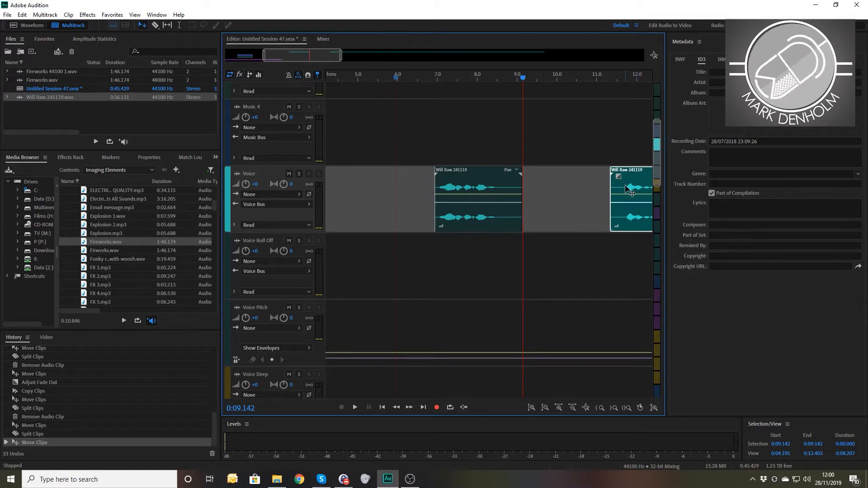
# Step: Copy the split phrase clip from the Voice track to the Voice Roll Off and Voice Pitch tracks at the same time position
pyautogui.moveTo(473, 174); pyautogui.dragTo(511, 319)
pyautogui.click(472, 247)
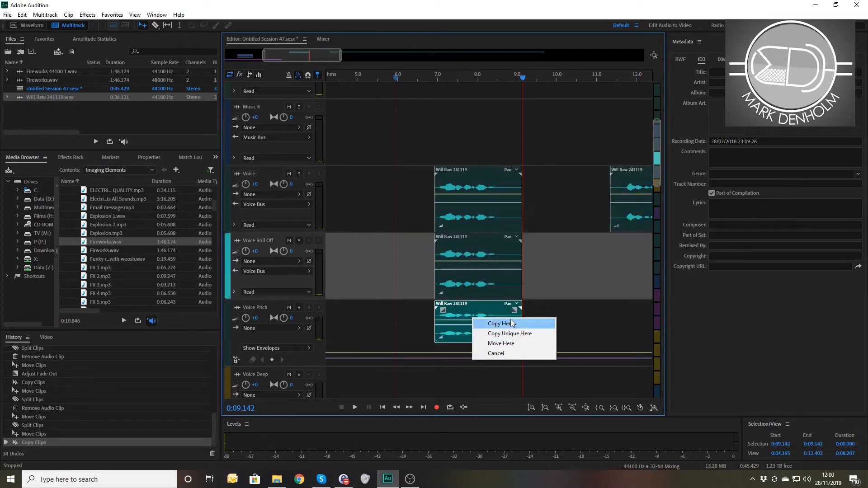
pyautogui.click(513, 324)
# Step: Play the session from 0:06.670 to hear the phrase layered with its Voice Roll Off and Voice Pitch copies
pyautogui.click(424, 79)
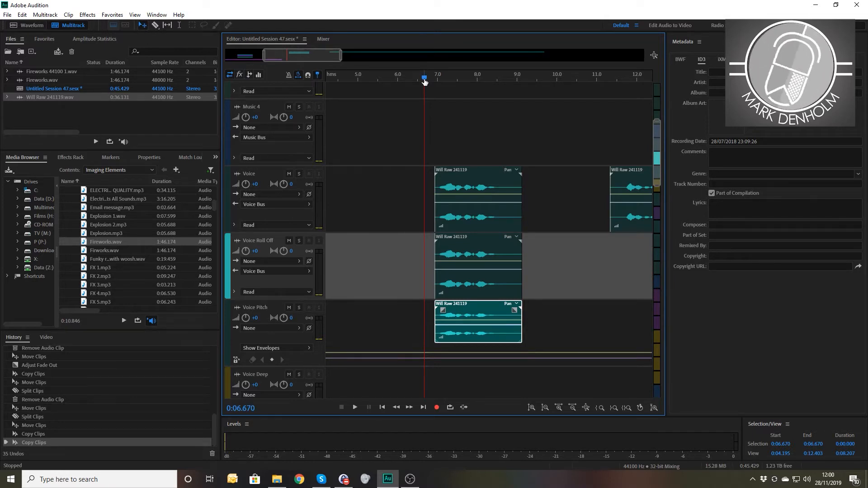
pyautogui.press('space')
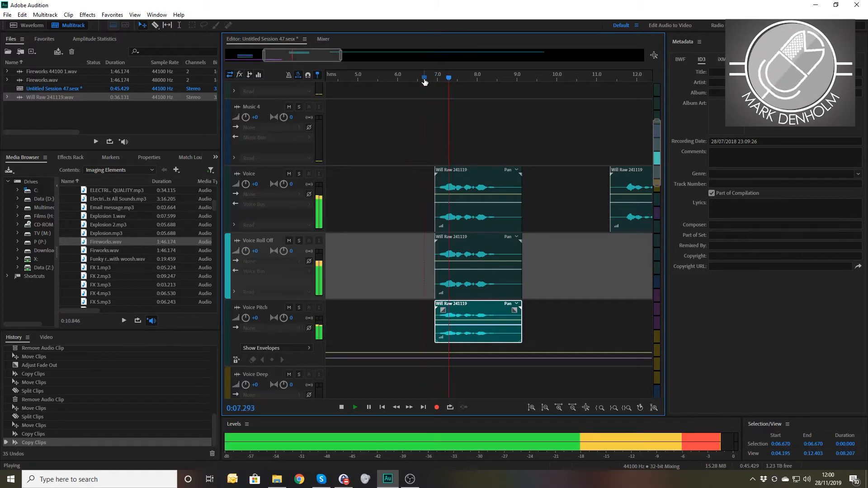
pyautogui.press('space')
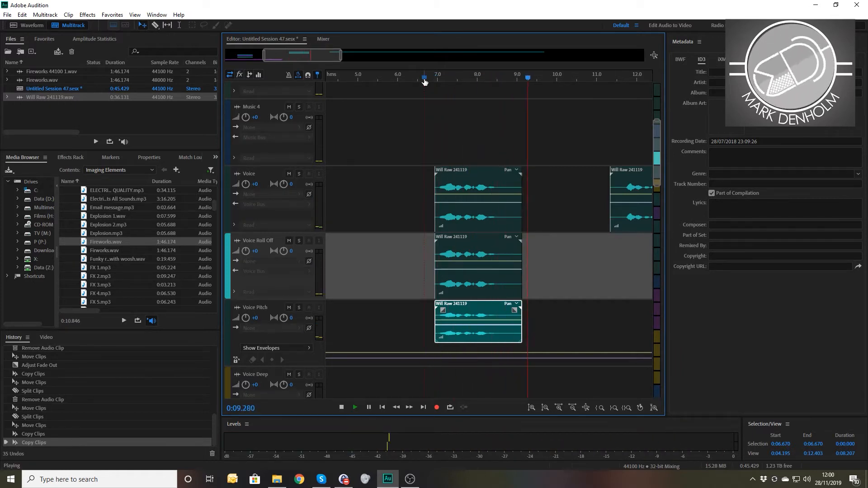
# Step: Delete the phrase copy on the Voice Pitch track and move the Voice Roll Off copy to the Voice R Reverbb track
pyautogui.scroll(-3, 459, 212)
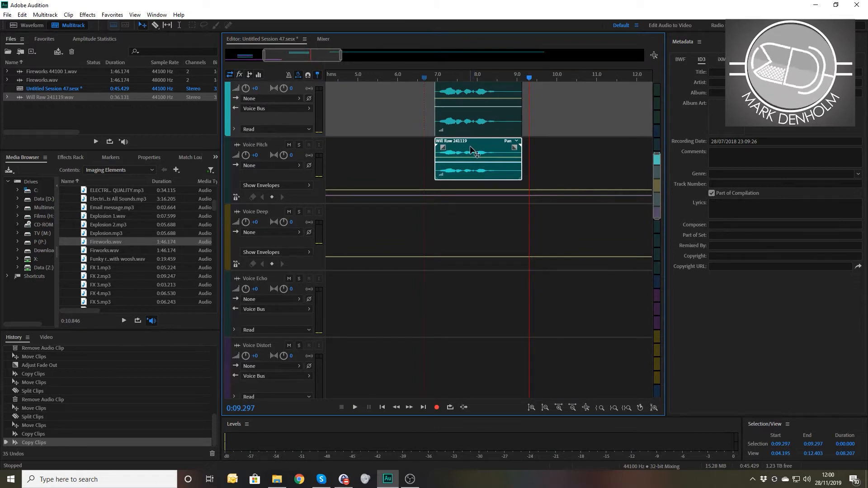
pyautogui.scroll(-4, 265, 153)
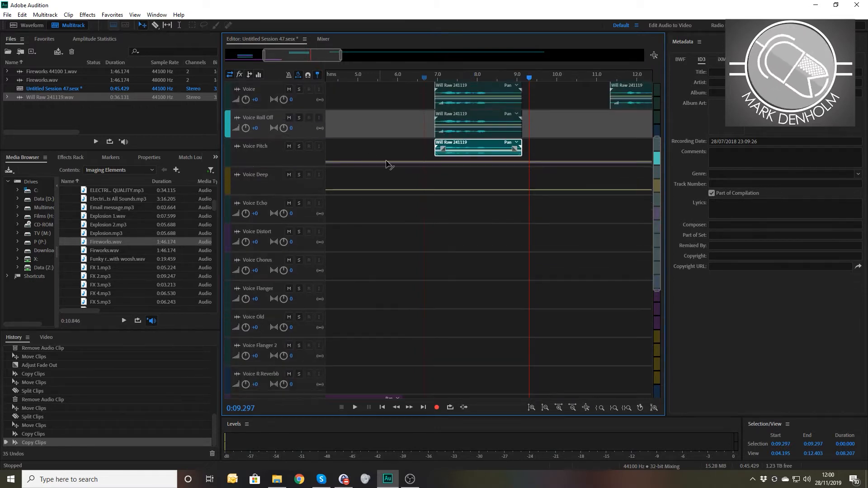
pyautogui.click(470, 147)
pyautogui.press('Delete')
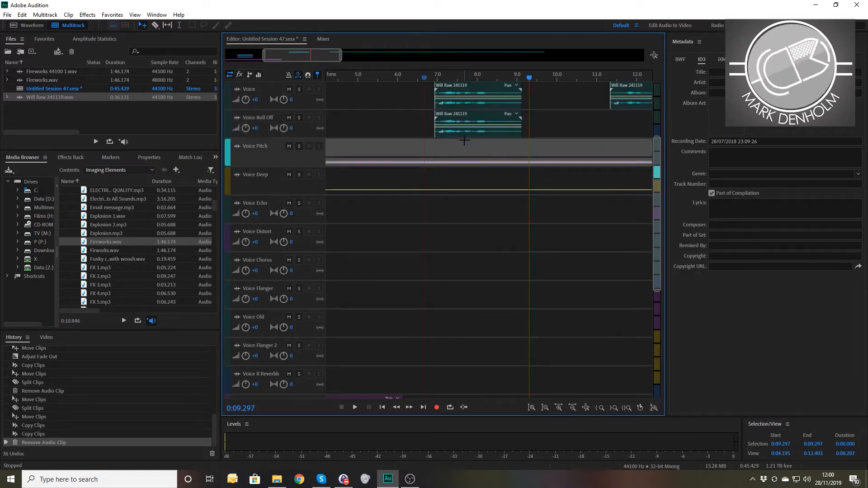
pyautogui.click(476, 119)
pyautogui.moveTo(475, 116); pyautogui.dragTo(452, 379)
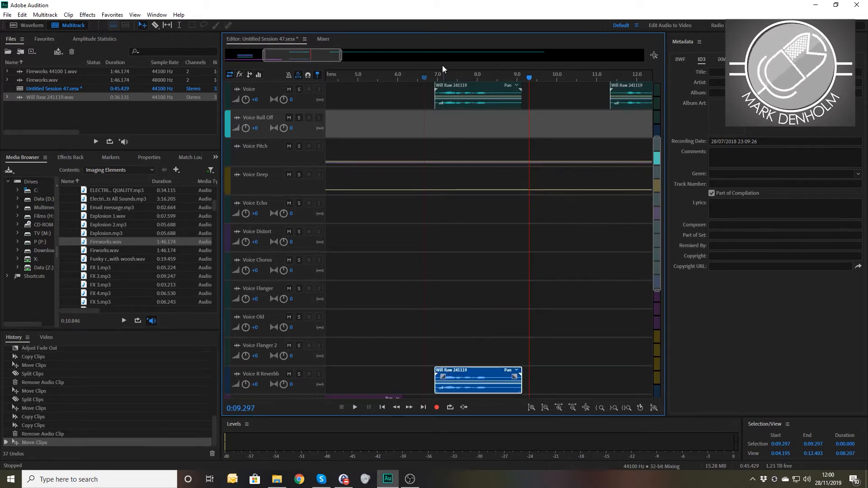
# Step: Play the session from 0:06.533 to hear the phrase with the Voice R Reverbb layer
pyautogui.click(419, 80)
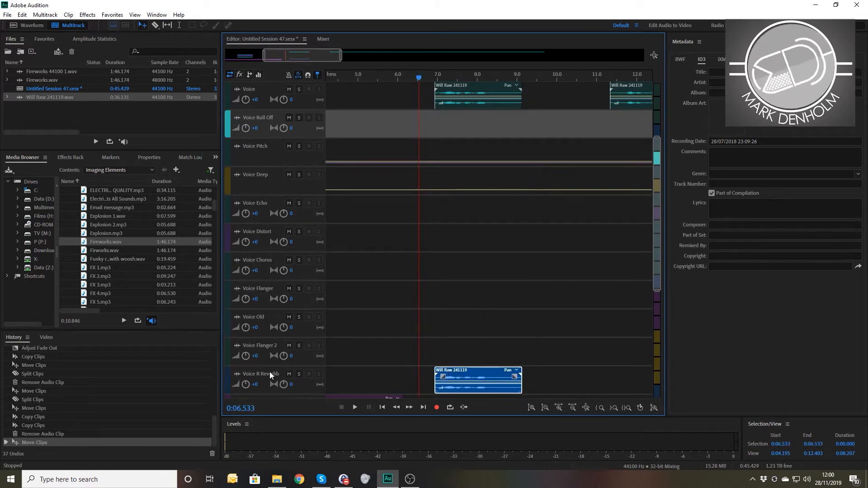
pyautogui.press('space')
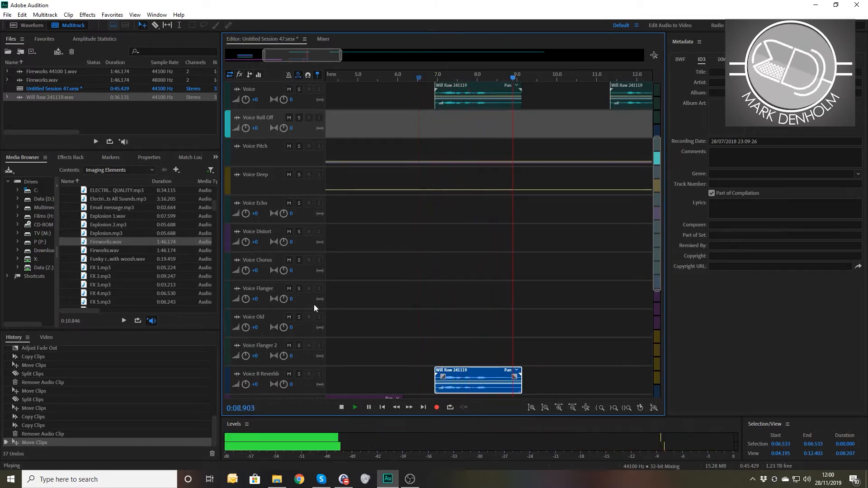
pyautogui.press('space')
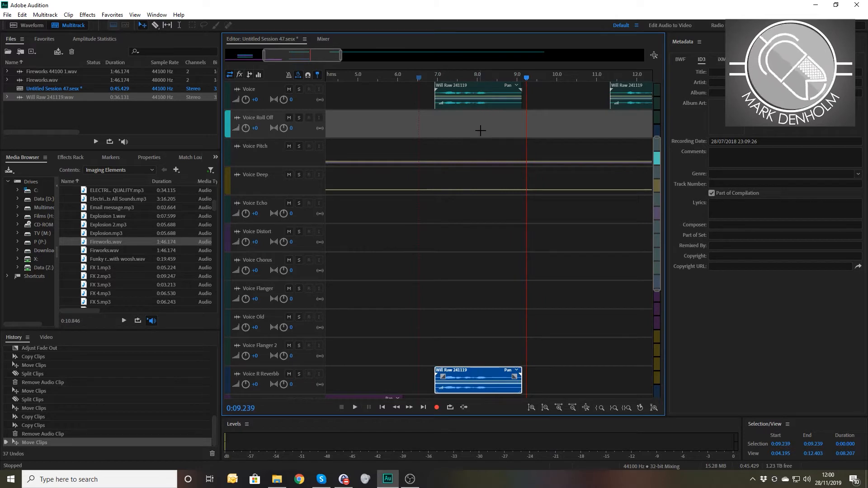
# Step: Add Sleigh bells 90bpm.wav to the SFX2 track at about 0:06.6, accepting a copy conformed to the session's sample rate
pyautogui.scroll(-4, 481, 131)
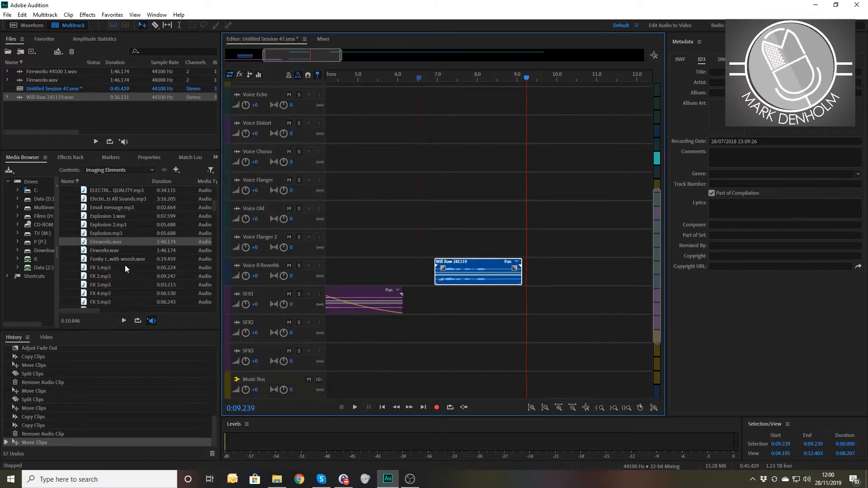
pyautogui.scroll(-20, 116, 267)
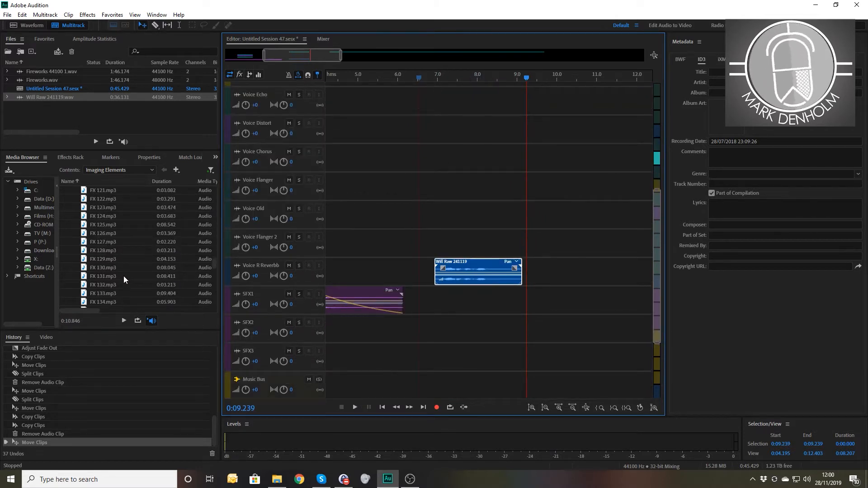
pyautogui.scroll(-15, 123, 275)
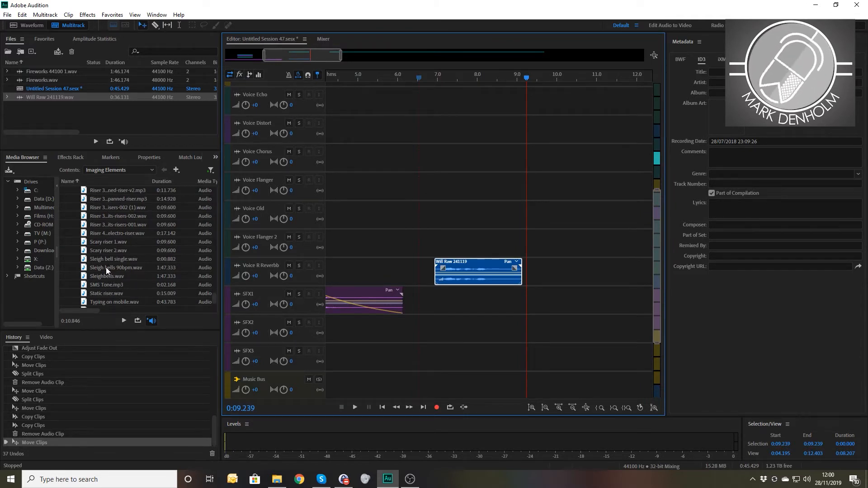
pyautogui.moveTo(106, 267); pyautogui.dragTo(421, 325)
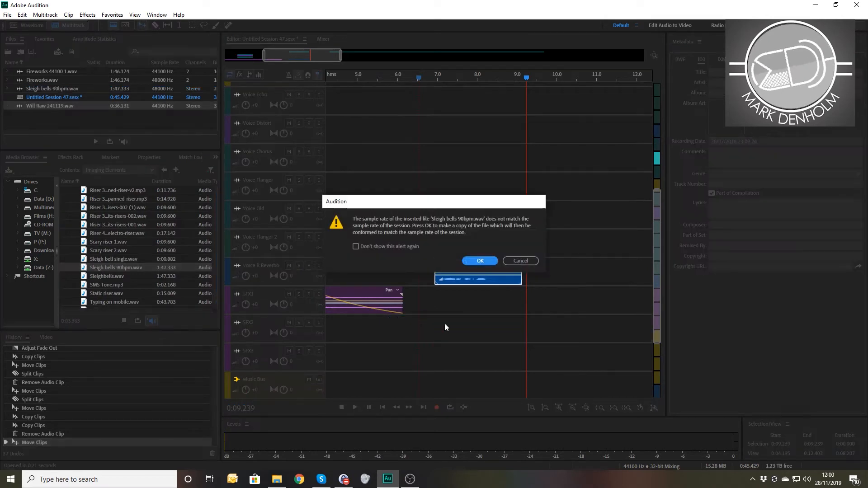
pyautogui.click(482, 262)
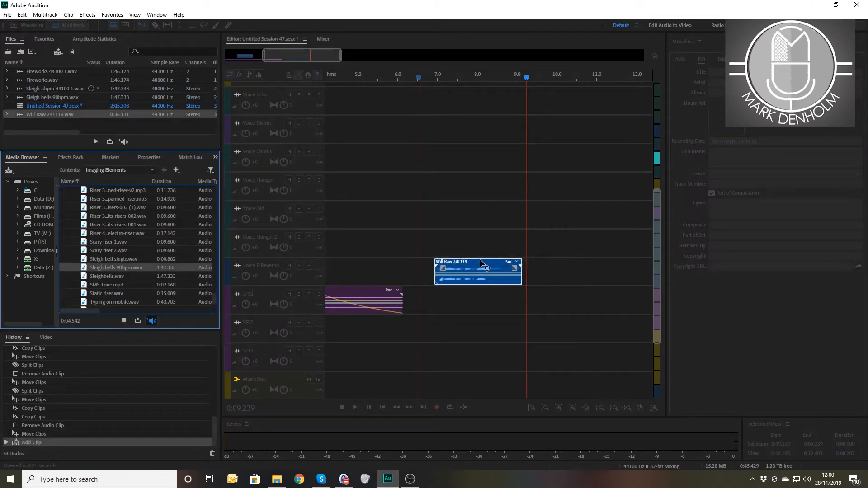
# Step: Play the session from 0:06.533 to hear the sleigh bells under the voice phrase
pyautogui.click(419, 78)
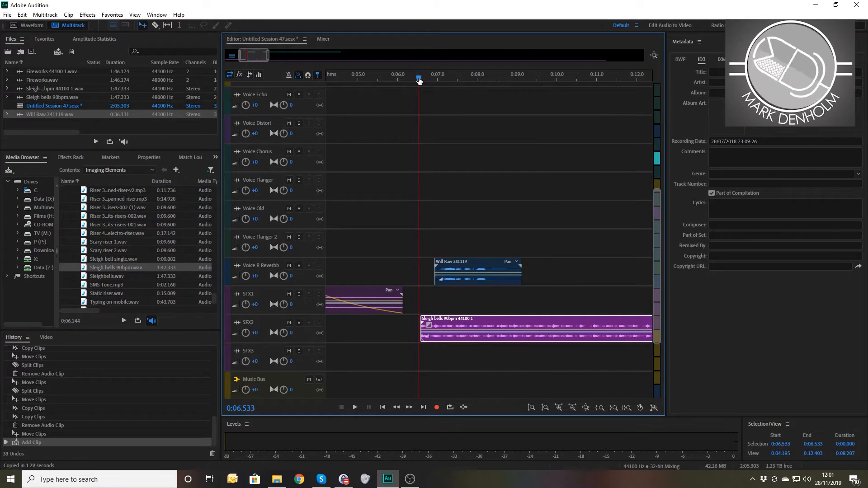
pyautogui.scroll(3, 419, 82)
pyautogui.press('space')
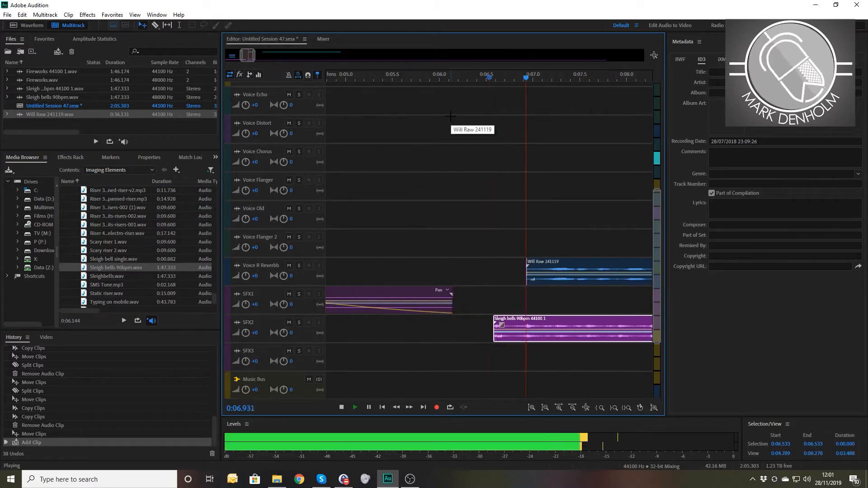
pyautogui.press('-')
pyautogui.press('-')
pyautogui.press('-')
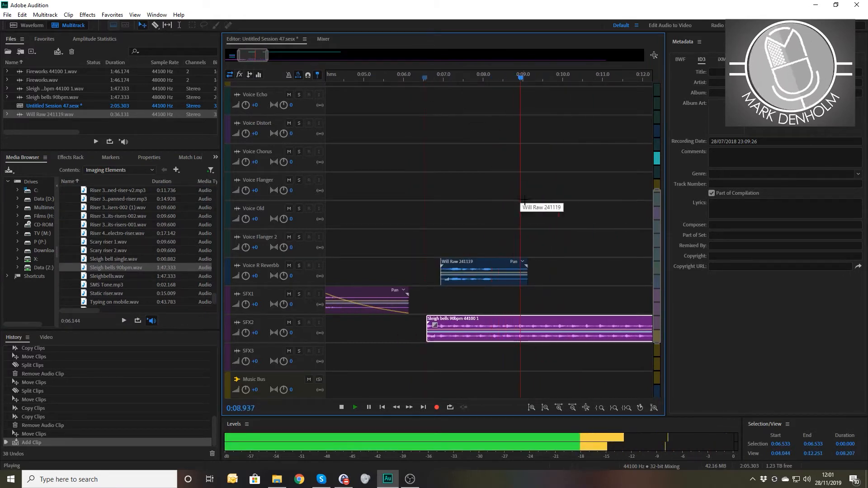
pyautogui.press('space')
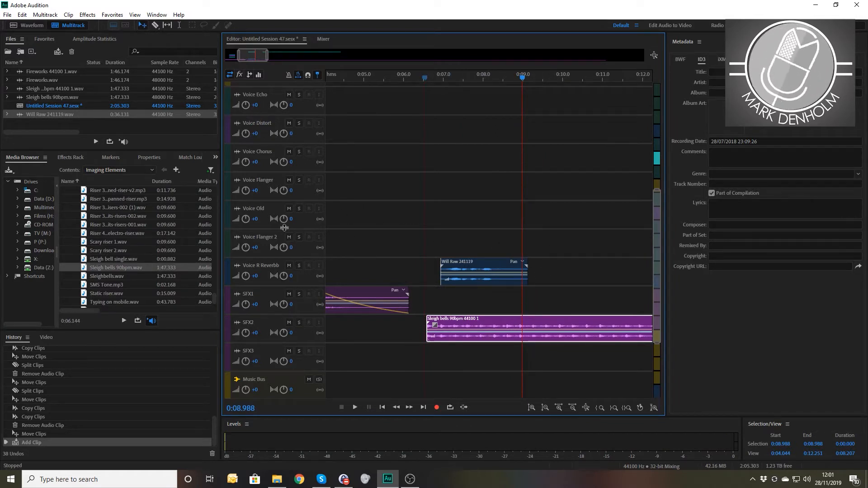
# Step: Check the sleigh bells' lead-in, and move the phrase clips on Voice and Voice R Reverbb together to start at about 0:07.6
pyautogui.scroll(-2, 273, 228)
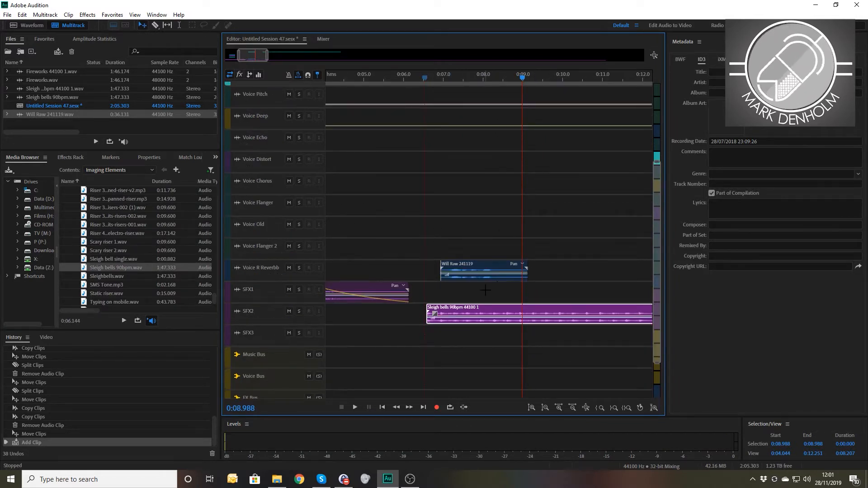
pyautogui.click(484, 273)
pyautogui.scroll(3, 484, 273)
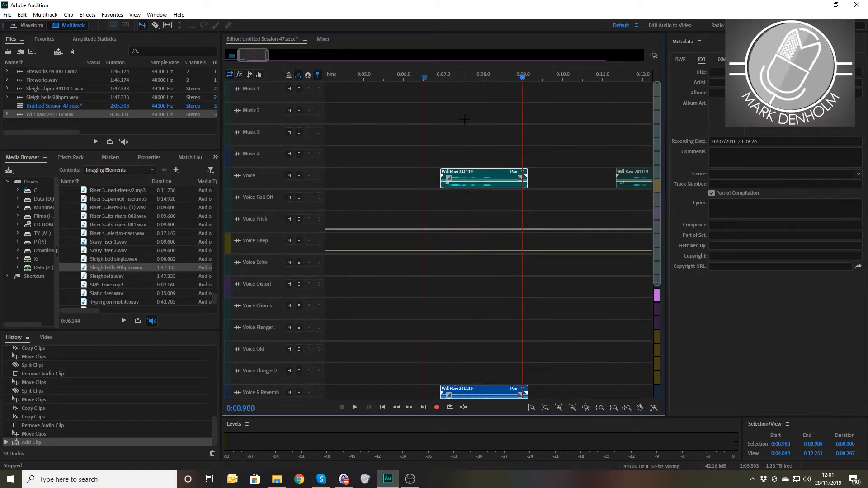
pyautogui.click(424, 77)
pyautogui.press('space')
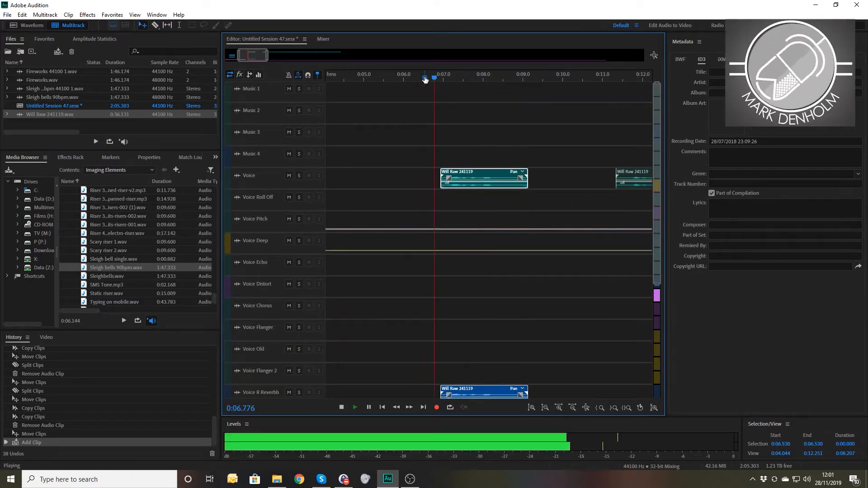
pyautogui.press('space')
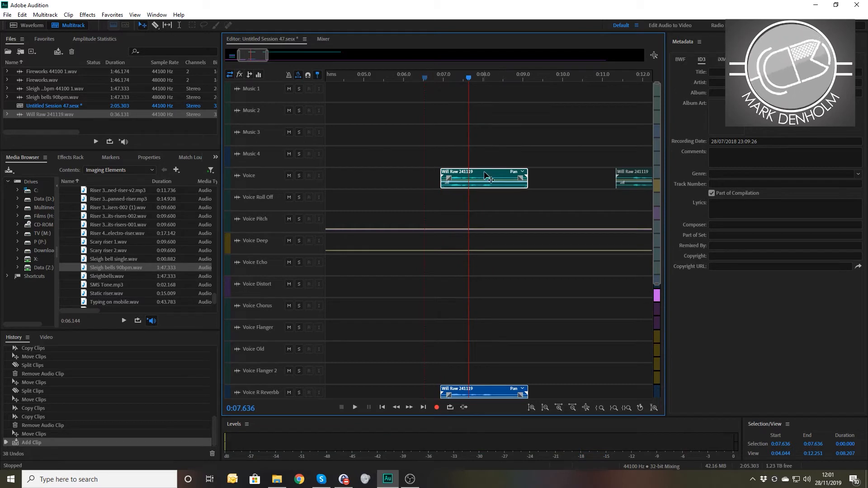
pyautogui.moveTo(484, 174); pyautogui.dragTo(510, 175)
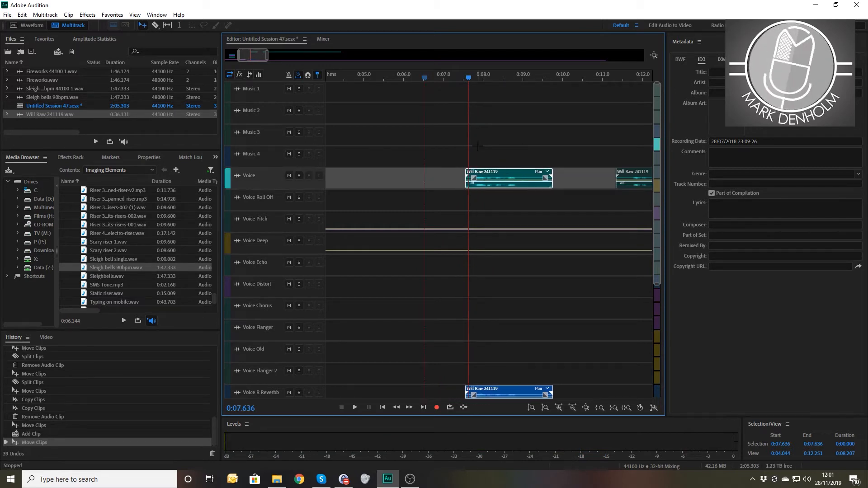
# Step: Play the session from 0:06.280 to check the phrase's new timing against the sleigh bells
pyautogui.click(415, 77)
pyautogui.press('space')
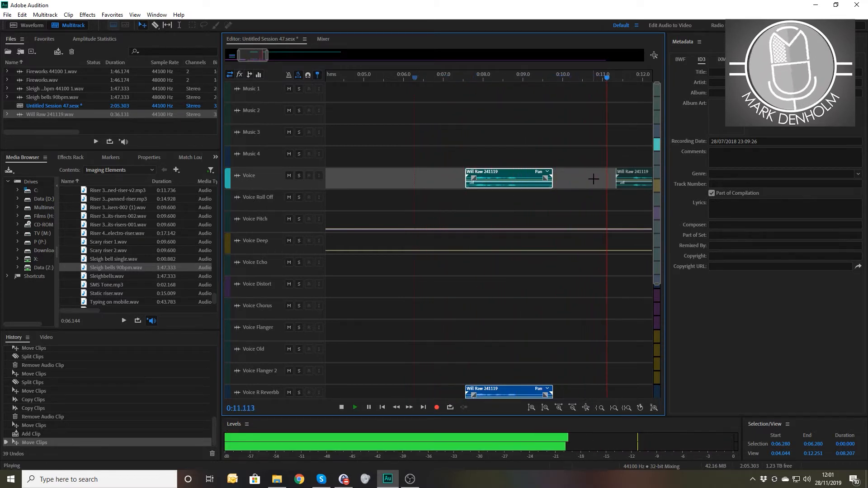
pyautogui.press('space')
# Step: Move the remaining raw clip on the Voice track to start at about 0:18
pyautogui.press('-')
pyautogui.press('-')
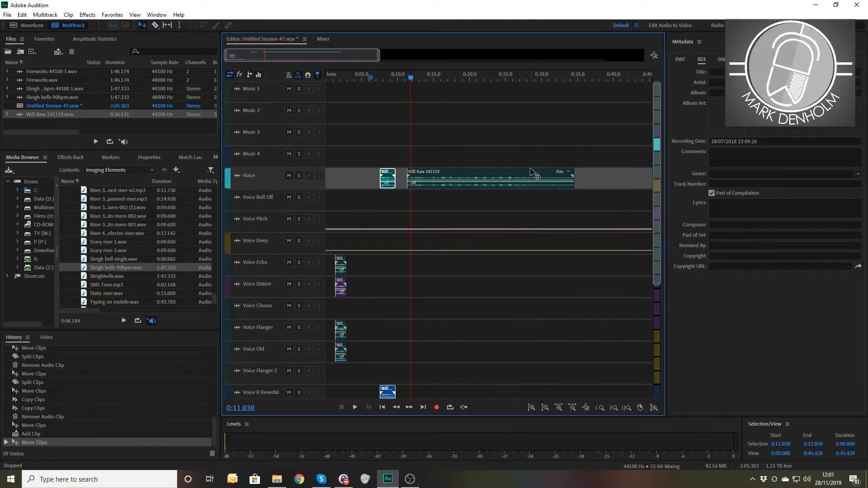
pyautogui.moveTo(518, 179); pyautogui.dragTo(567, 177)
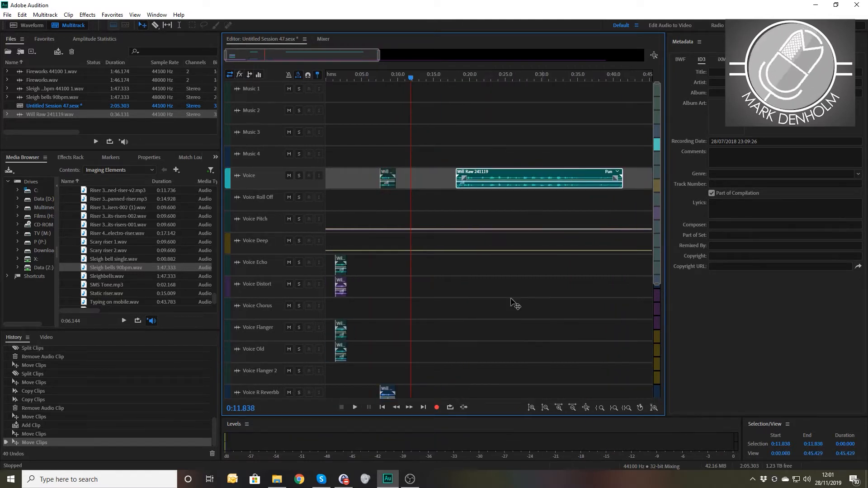
# Step: Split the sleigh bells clip on SFX2 at 0:13.245 and delete the part after the split
pyautogui.press('space')
pyautogui.press('space')
pyautogui.scroll(-5, 501, 327)
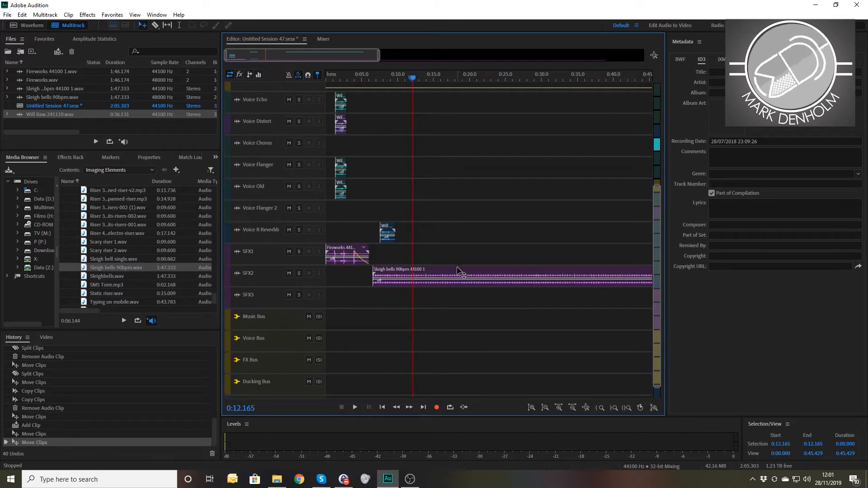
pyautogui.press('space')
pyautogui.click(466, 274)
pyautogui.press('space')
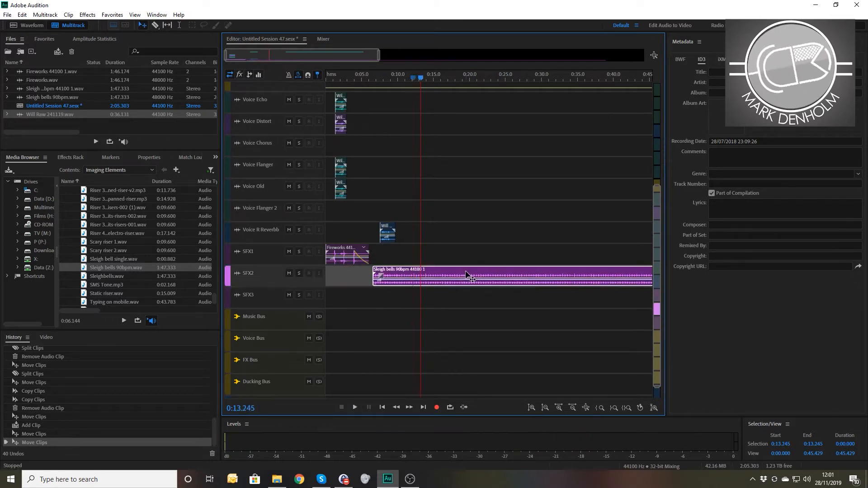
pyautogui.hotkey('ctrl', 'k')
pyautogui.click(466, 273)
pyautogui.press('Delete')
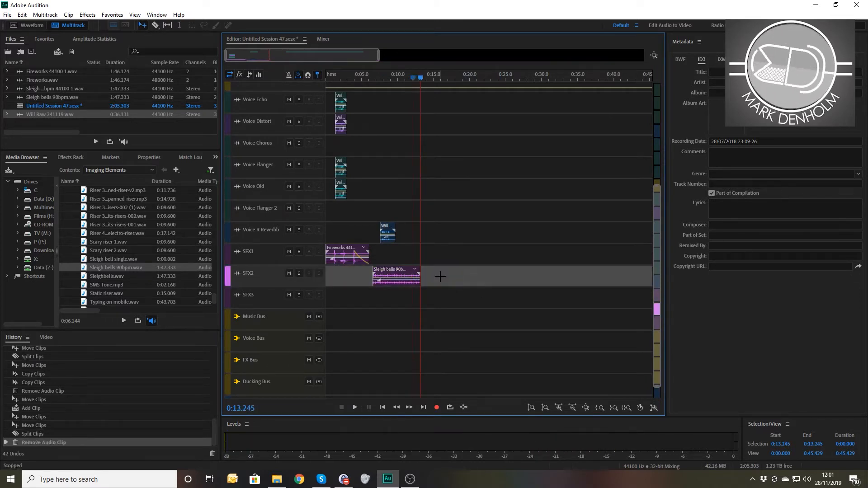
# Step: Fade out roughly the last 2.5 seconds of the sleigh bells clip on SFX2, and play from 0:06.723 to check it
pyautogui.scroll(5, 262, 285)
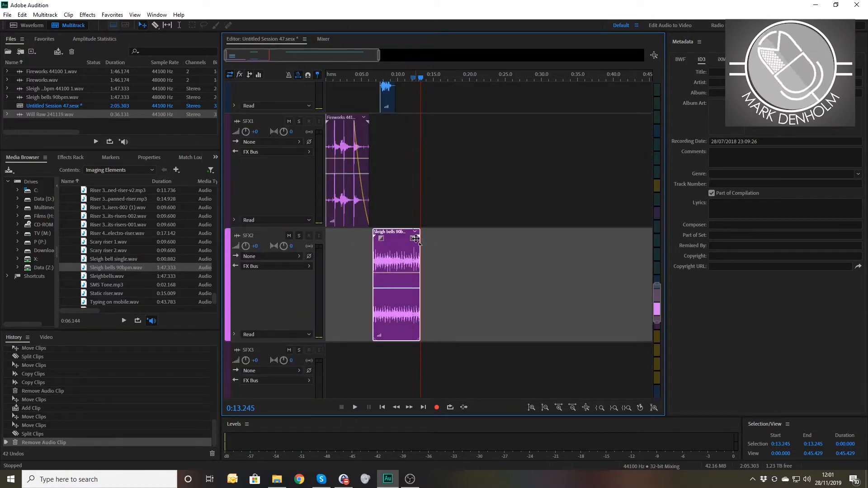
pyautogui.moveTo(413, 239); pyautogui.dragTo(394, 239)
pyautogui.click(373, 77)
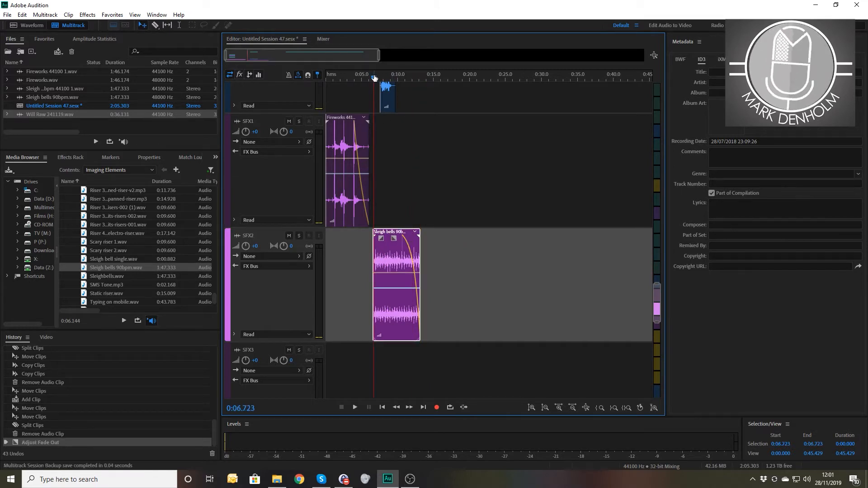
pyautogui.press('space')
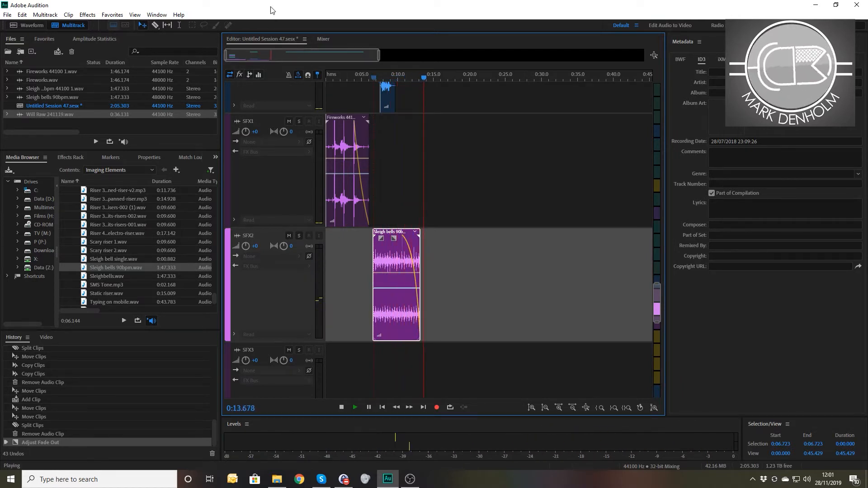
pyautogui.press('space')
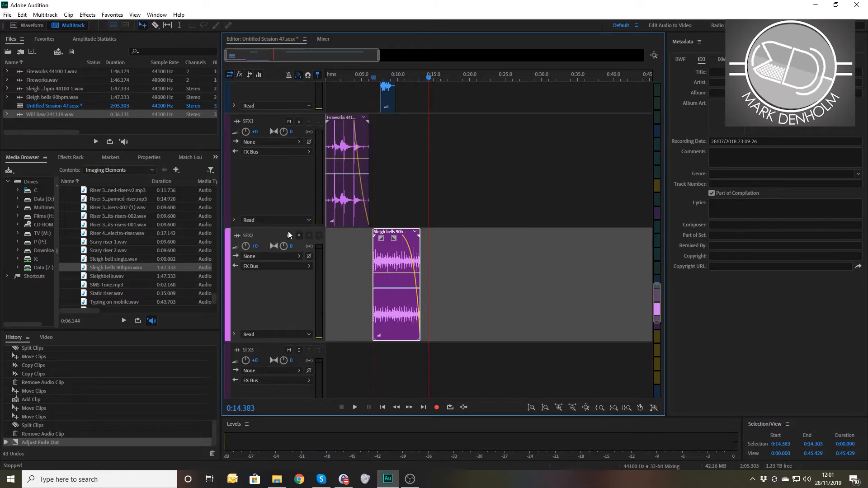
# Step: Play the raw clip on the Voice track from 0:17.970 to hear its opening phrases
pyautogui.scroll(-1, 486, 204)
pyautogui.scroll(-10, 486, 204)
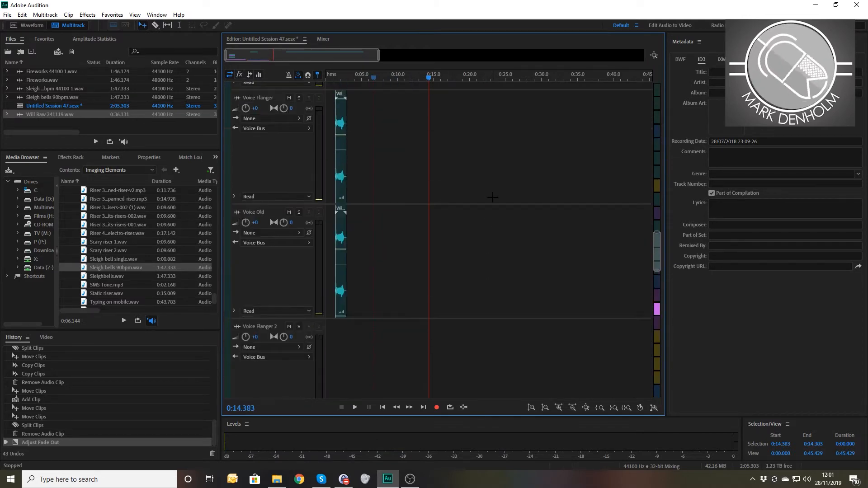
pyautogui.scroll(6, 493, 193)
pyautogui.scroll(-7, 283, 207)
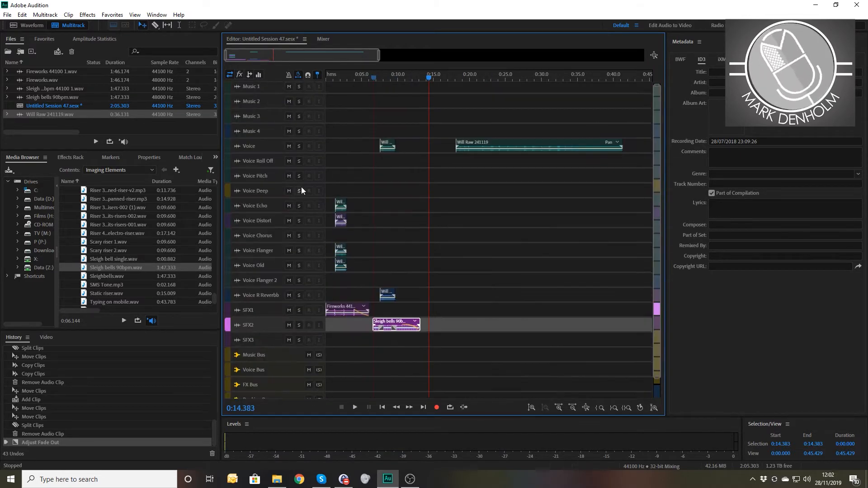
pyautogui.click(455, 78)
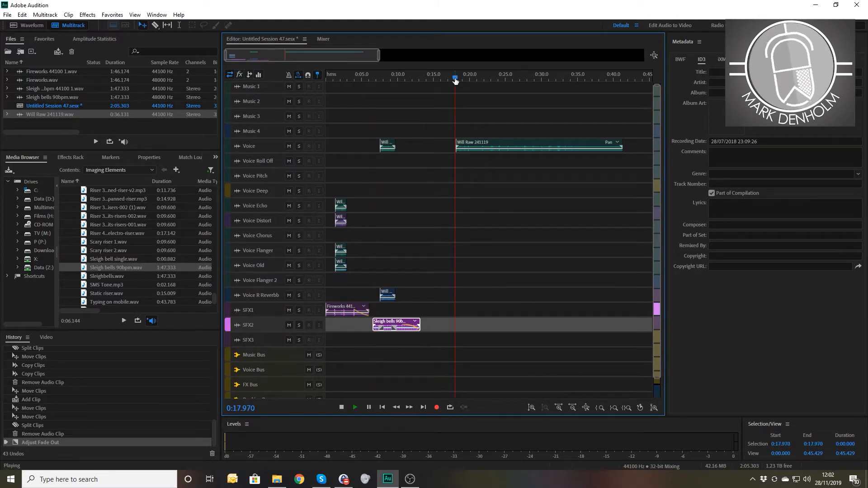
pyautogui.scroll(5, 455, 81)
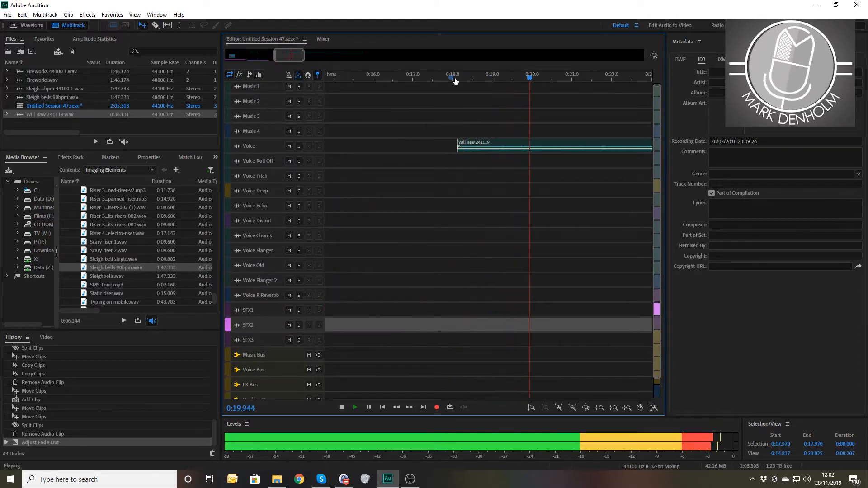
pyautogui.scroll(-3, 456, 80)
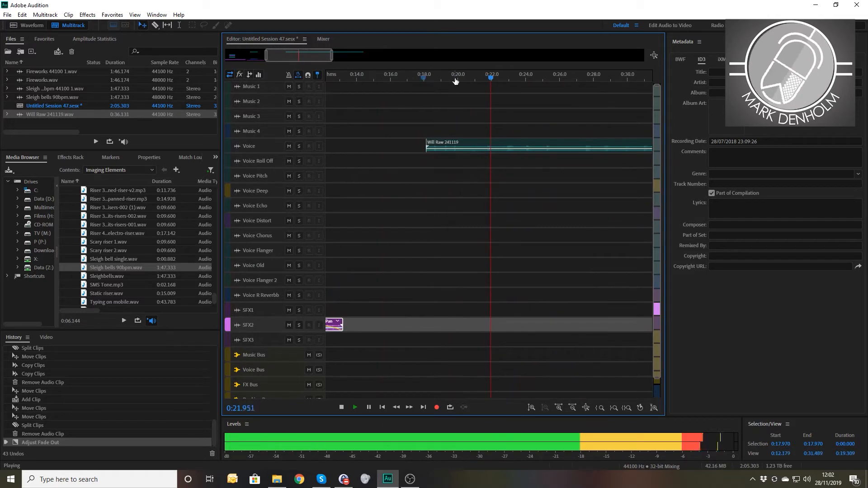
pyautogui.scroll(-2, 455, 81)
pyautogui.press('space')
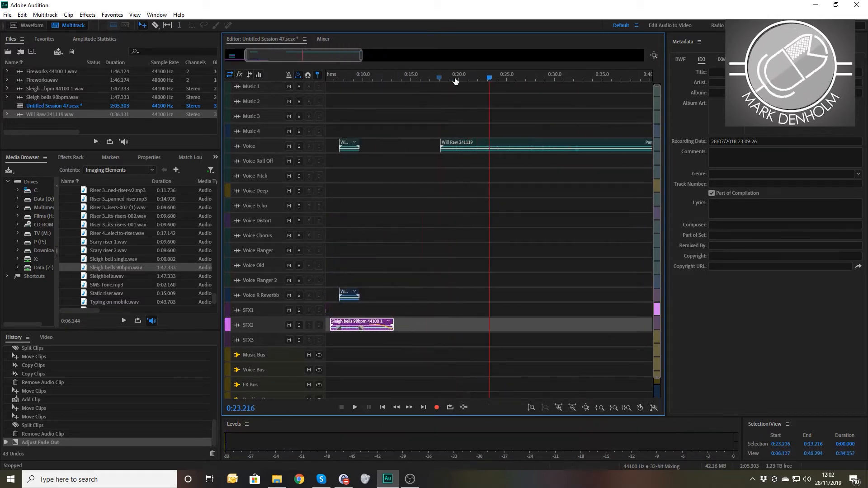
# Step: Split the raw Voice clip at 0:21.539 and park the cut-off first phrase beyond the end of the raw clip
pyautogui.scroll(3, 479, 80)
pyautogui.scroll(3, 268, 147)
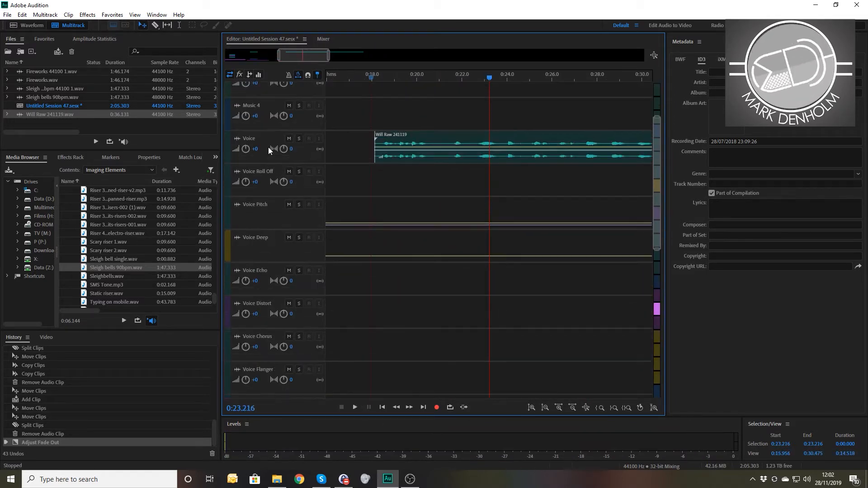
pyautogui.click(450, 78)
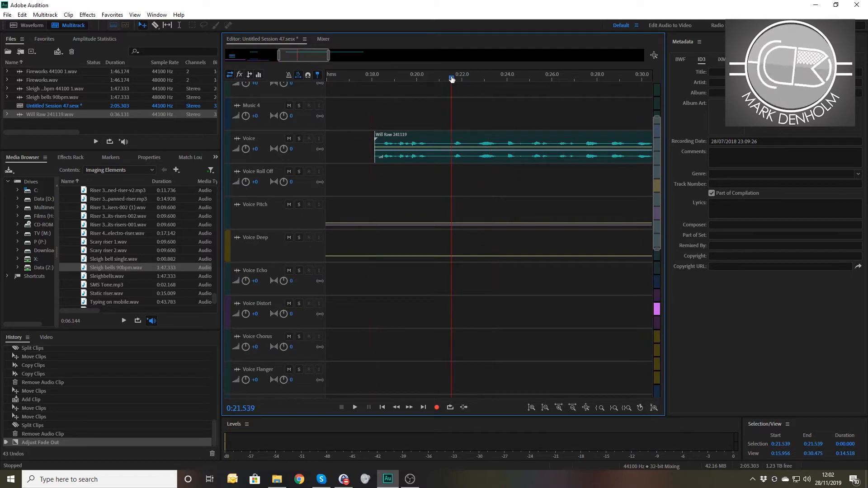
pyautogui.click(407, 119)
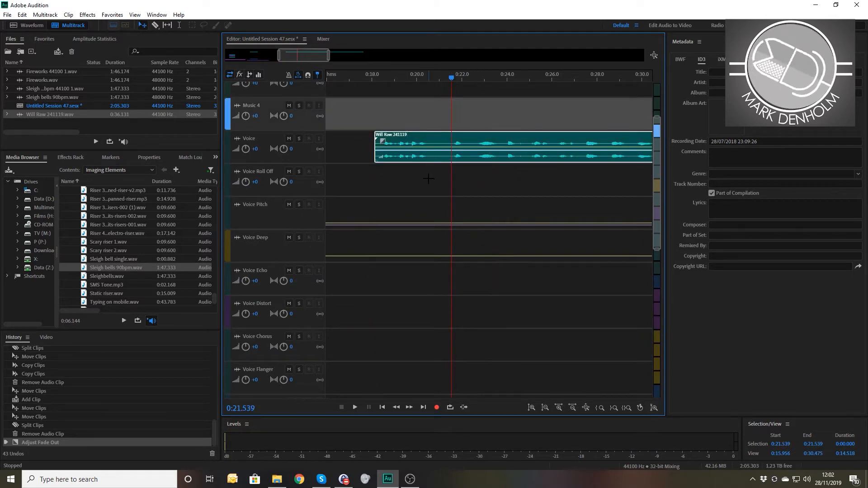
pyautogui.hotkey('ctrl', 'k')
pyautogui.moveTo(404, 149); pyautogui.dragTo(629, 118)
pyautogui.scroll(-6, 630, 118)
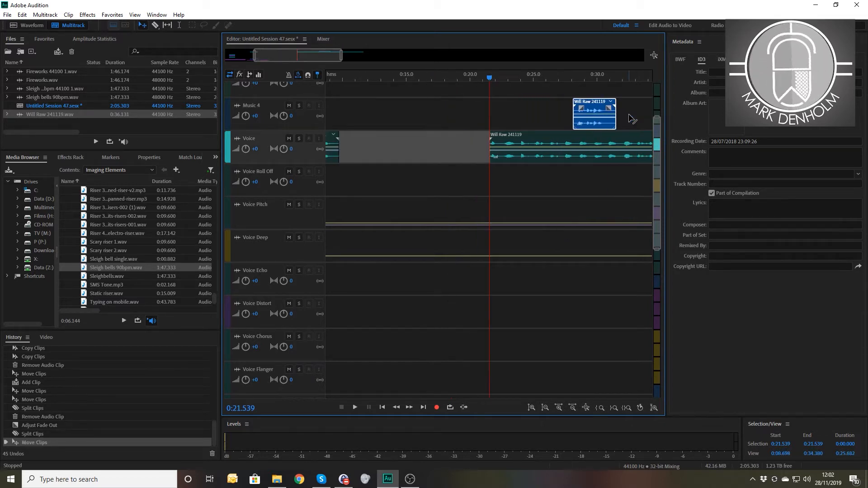
pyautogui.moveTo(447, 105); pyautogui.dragTo(542, 139)
# Step: Move the remaining raw clip on Voice to start at about 0:24.84 and set the playhead to 0:25.000
pyautogui.scroll(8, 410, 81)
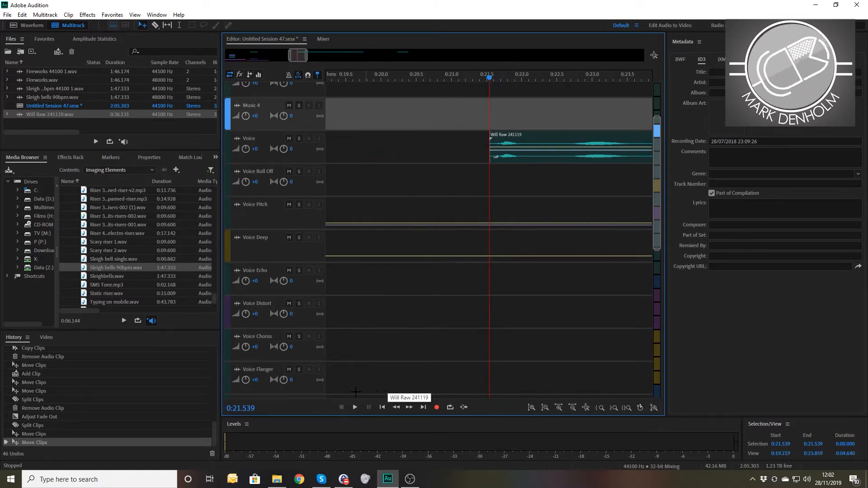
pyautogui.moveTo(536, 141); pyautogui.dragTo(599, 141)
pyautogui.click(570, 78)
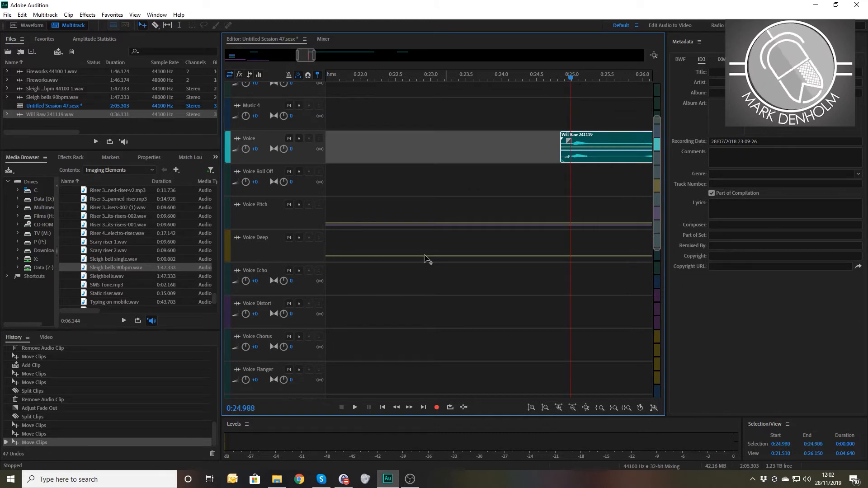
pyautogui.click(237, 407)
pyautogui.click(236, 409)
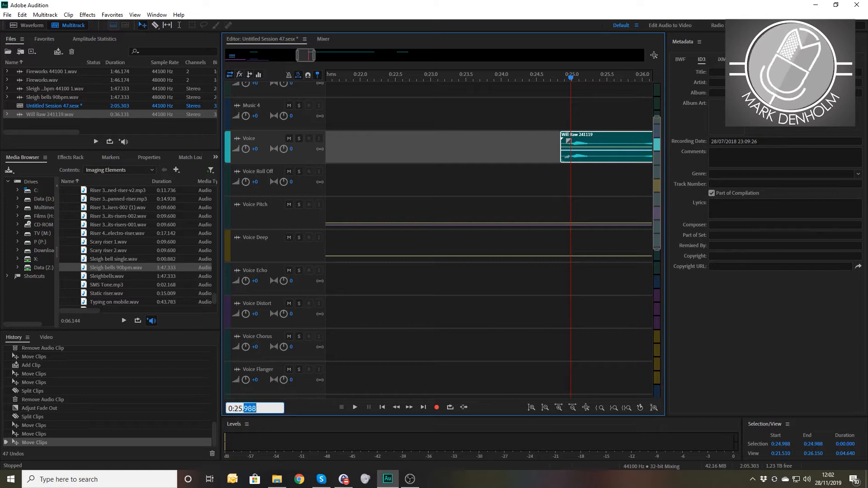
pyautogui.write('.')
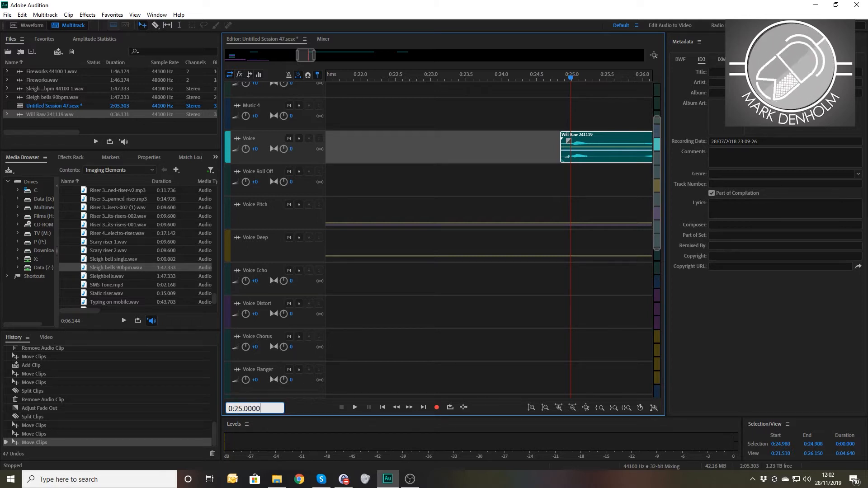
pyautogui.press('Return')
# Step: Try trimming the raw clip's start by splitting it at 0:25.000 and deleting the piece before the split
pyautogui.press('=')
pyautogui.press('=')
pyautogui.press('=')
pyautogui.press('=')
pyautogui.press('=')
pyautogui.press('=')
pyautogui.press('=')
pyautogui.press('=')
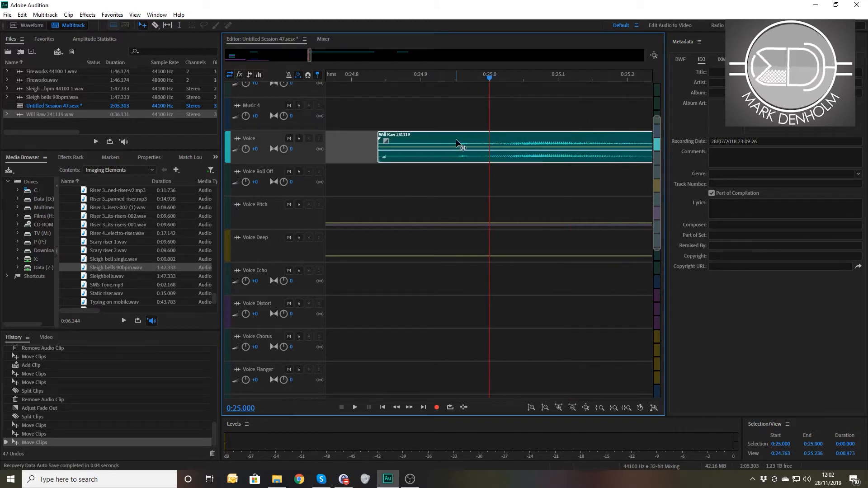
pyautogui.moveTo(433, 113); pyautogui.dragTo(452, 183)
pyautogui.hotkey('ctrl', 'k')
pyautogui.press('Delete')
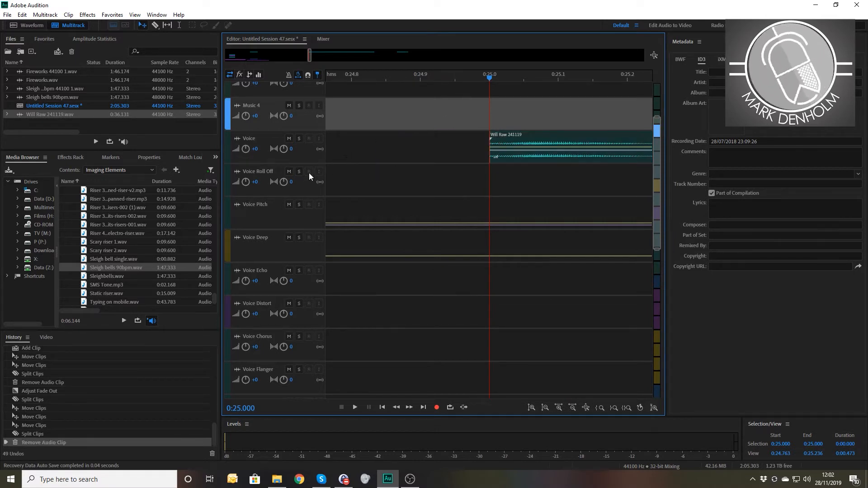
# Step: Play the trimmed raw clip from 0:25.000, and undo both the deletion and the split
pyautogui.scroll(-3, 272, 178)
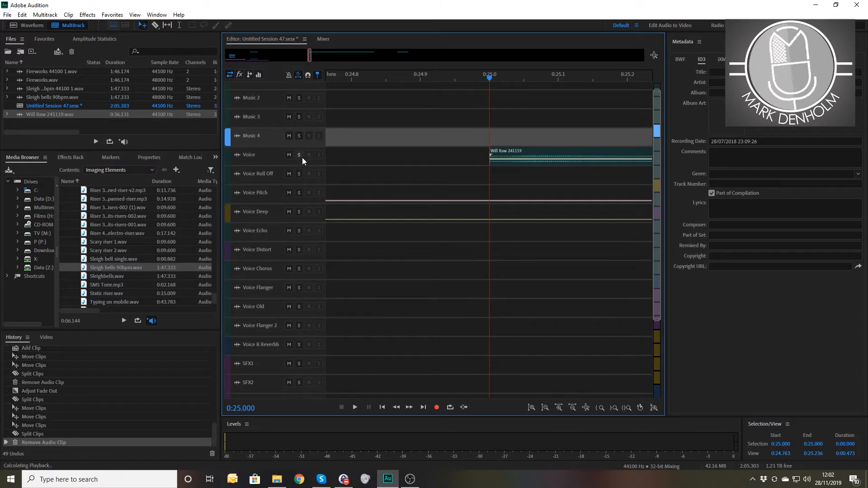
pyautogui.press('space')
pyautogui.press('space')
pyautogui.hotkey('ctrl', 'z')
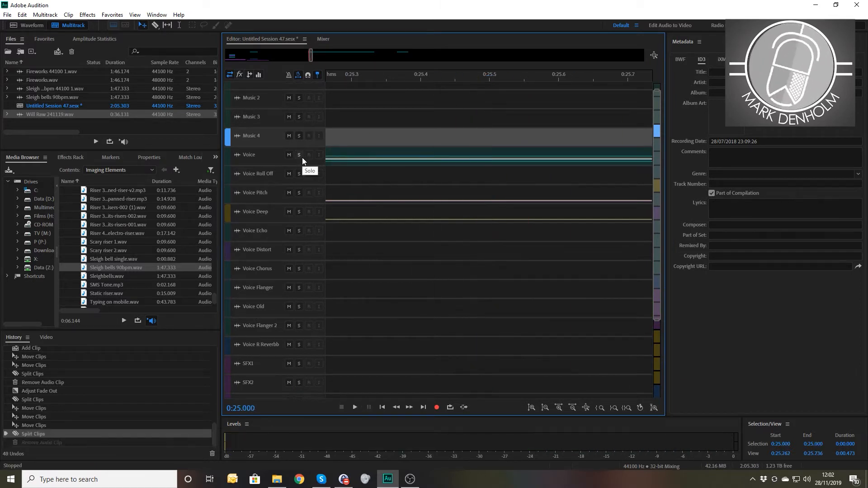
pyautogui.scroll(-3, 383, 166)
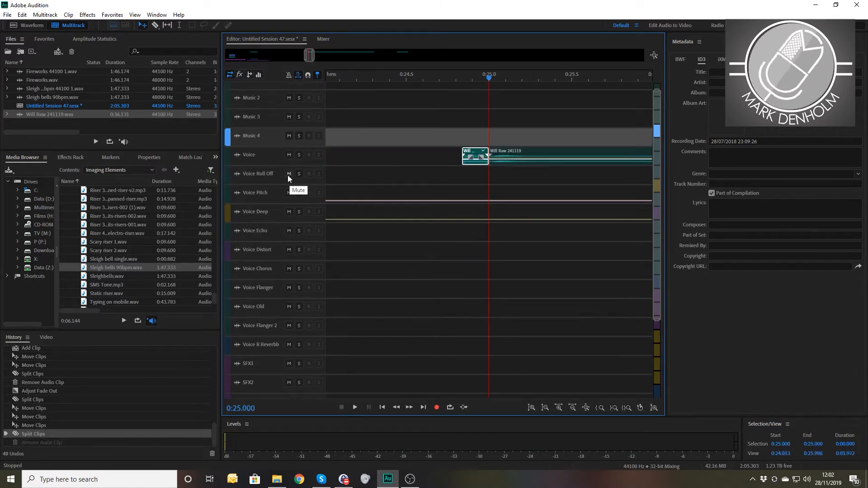
pyautogui.scroll(5, 279, 147)
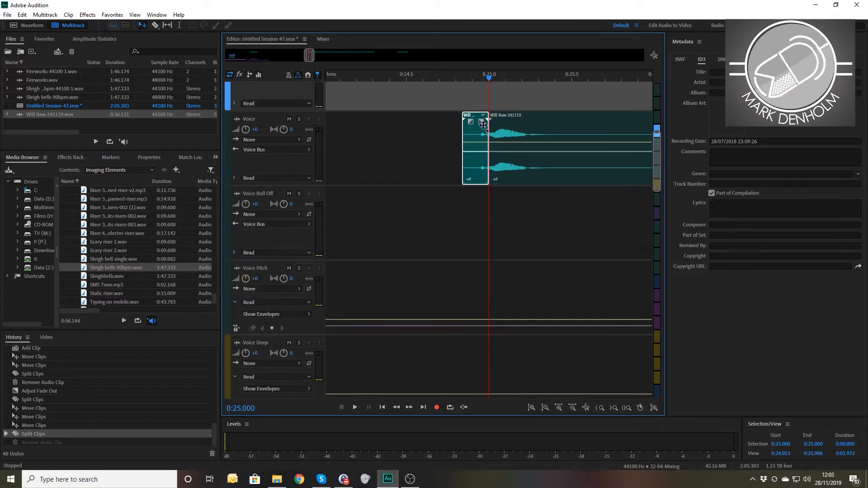
pyautogui.hotkey('ctrl', 'z')
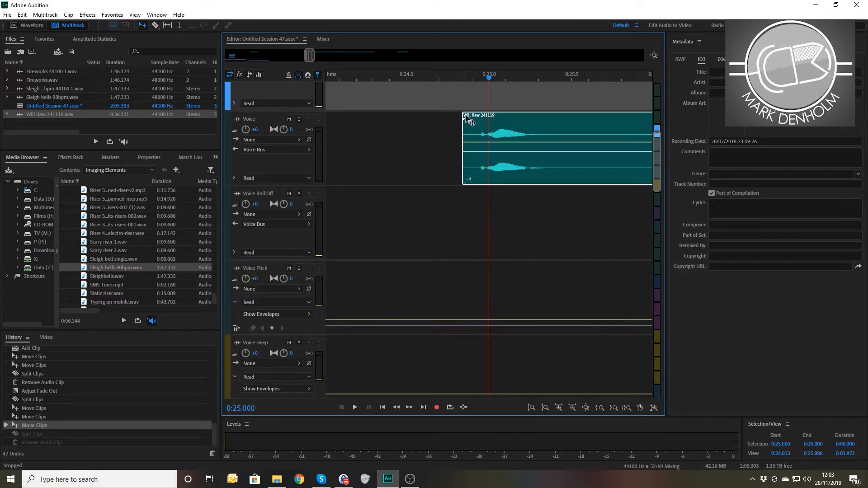
# Step: Shift the raw clip on Voice slightly later so its first word begins at 0:25.000, and play it
pyautogui.moveTo(496, 124); pyautogui.dragTo(506, 123)
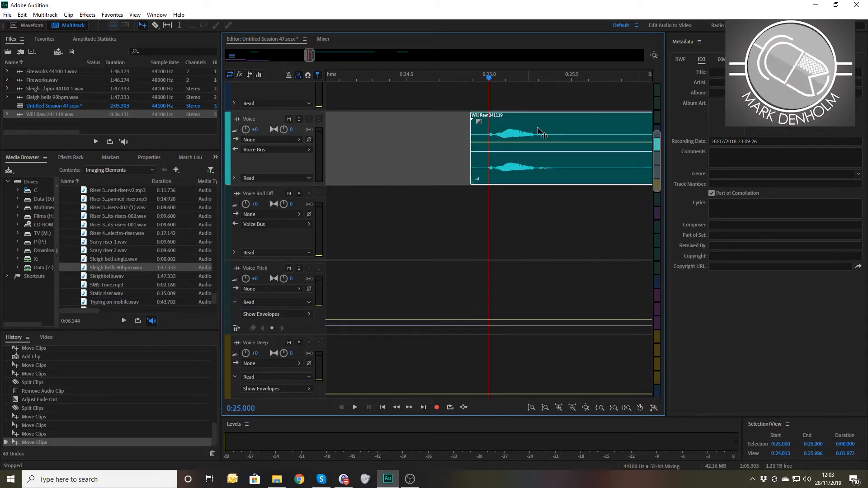
pyautogui.press('space')
pyautogui.press('space')
# Step: Split the raw Voice clip at 0:26.066, just before its second word
pyautogui.press('-')
pyautogui.press('-')
pyautogui.press('-')
pyautogui.press('-')
pyautogui.press('-')
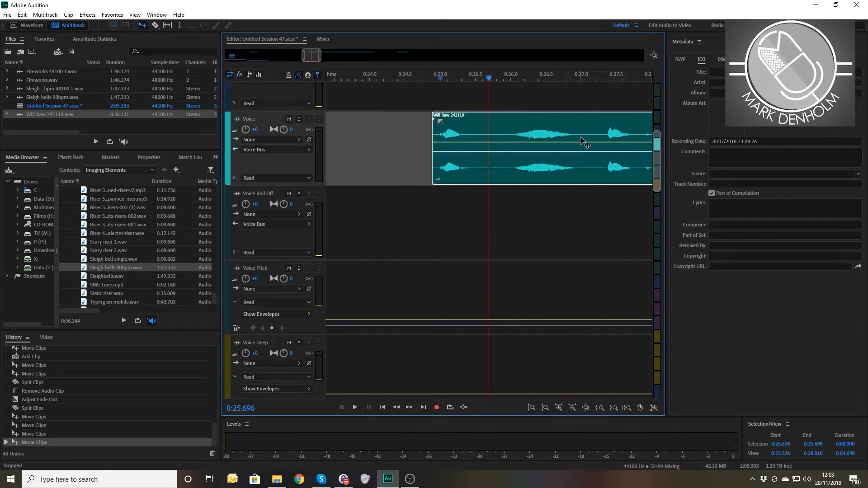
pyautogui.click(499, 104)
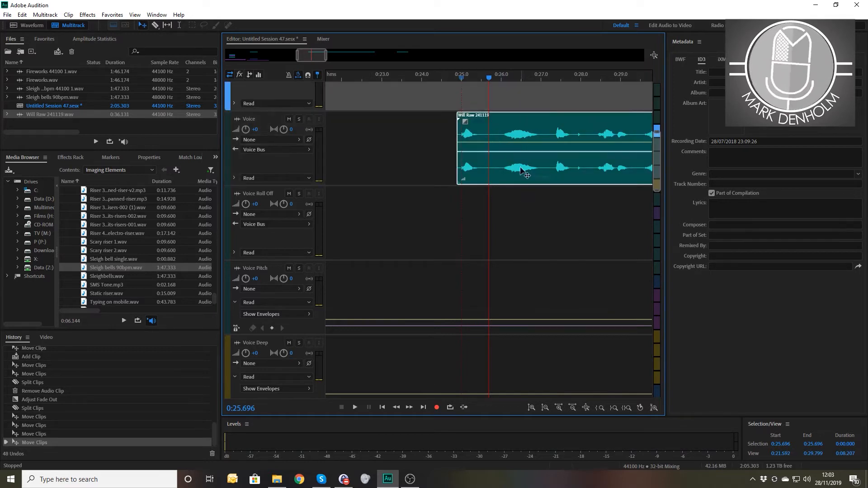
pyautogui.click(498, 81)
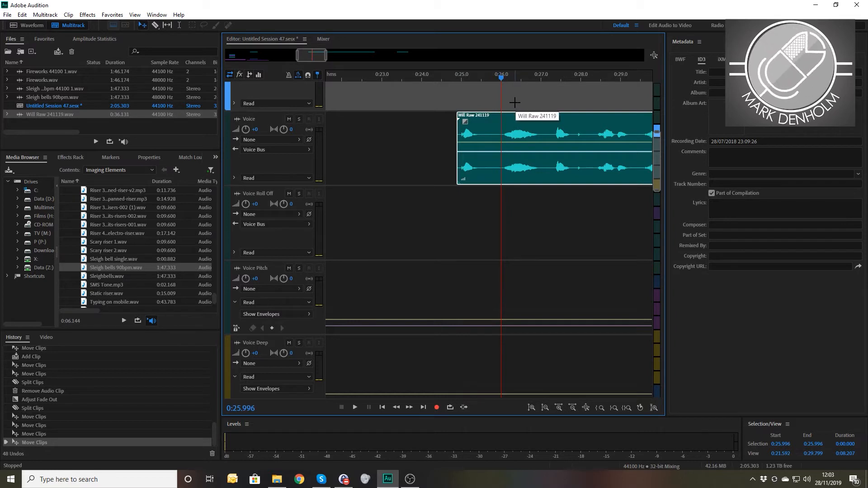
pyautogui.scroll(6, 514, 103)
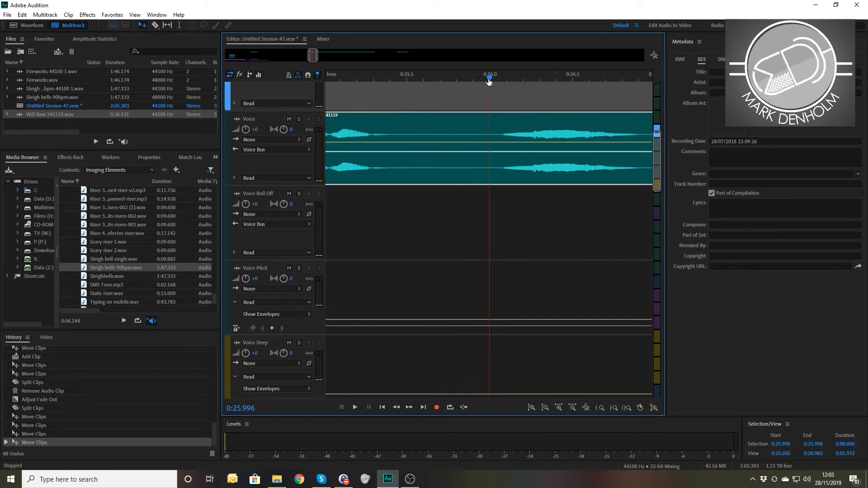
pyautogui.moveTo(494, 83); pyautogui.dragTo(501, 85)
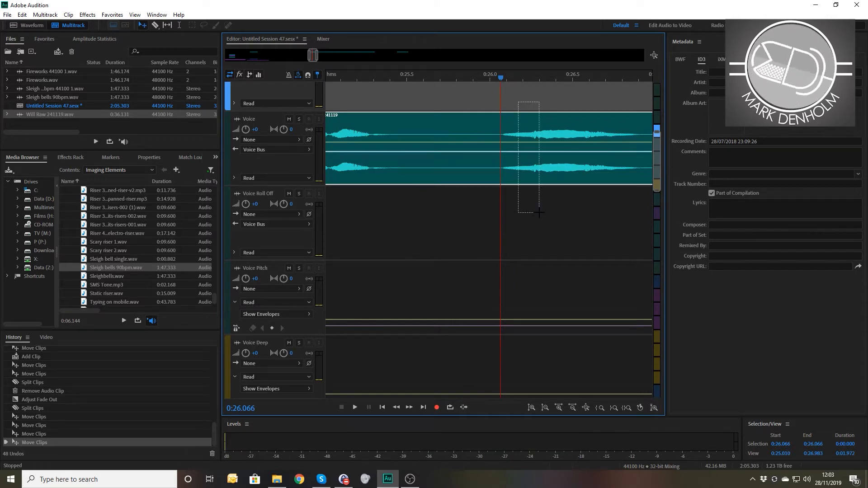
pyautogui.hotkey('ctrl', 'k')
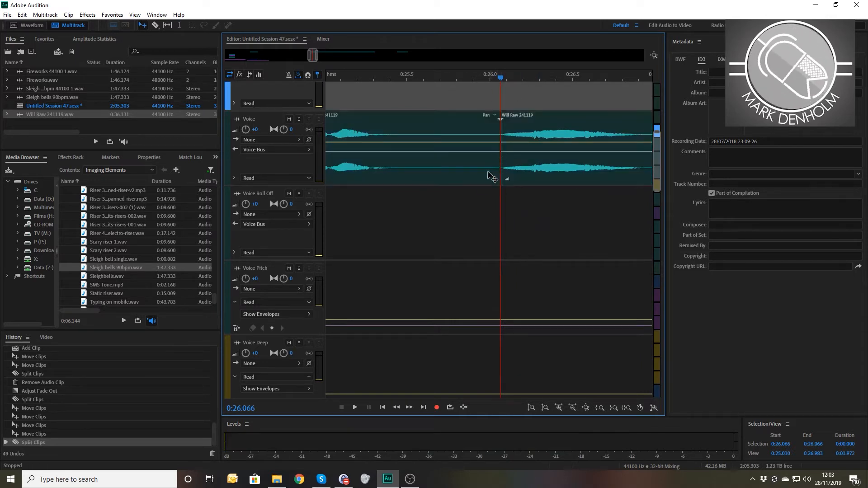
# Step: Move the second word's clip on Voice earlier so its word begins at 0:26.0, and trim the first clip's end up to it
pyautogui.click(481, 183)
pyautogui.moveTo(500, 180); pyautogui.dragTo(463, 175)
pyautogui.moveTo(557, 127); pyautogui.dragTo(543, 125)
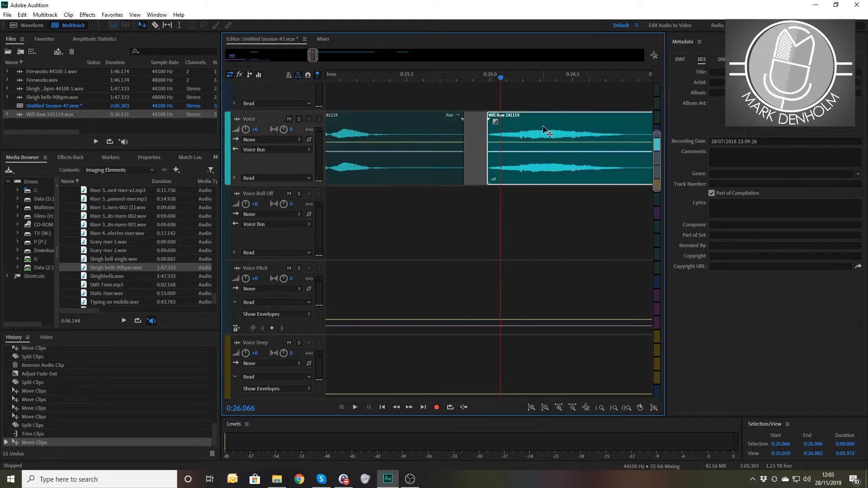
pyautogui.moveTo(463, 134); pyautogui.dragTo(484, 131)
# Step: Play the Voice clips from 0:25.365, and split the remaining raw clip at 0:27.265, just before its third word
pyautogui.click(385, 79)
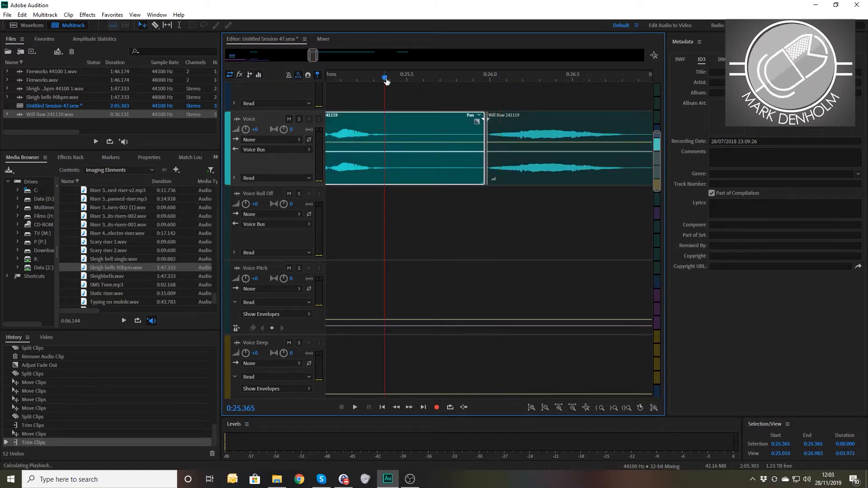
pyautogui.press('space')
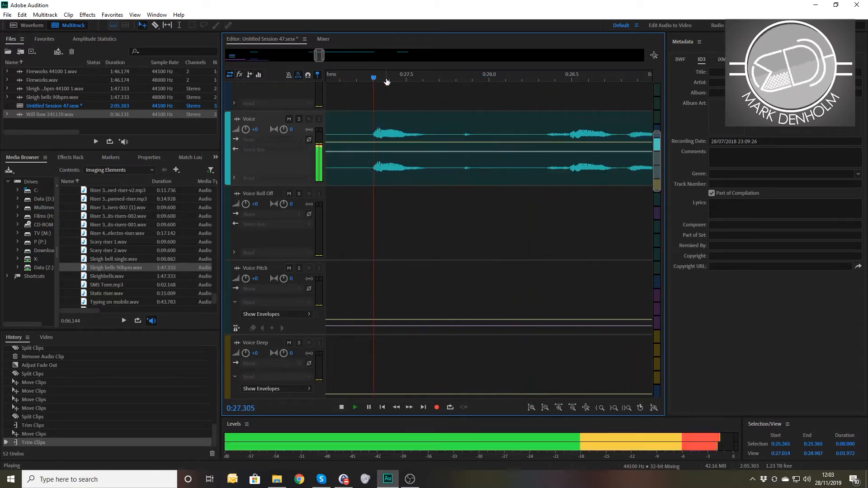
pyautogui.click(385, 79)
pyautogui.moveTo(380, 78); pyautogui.dragTo(366, 78)
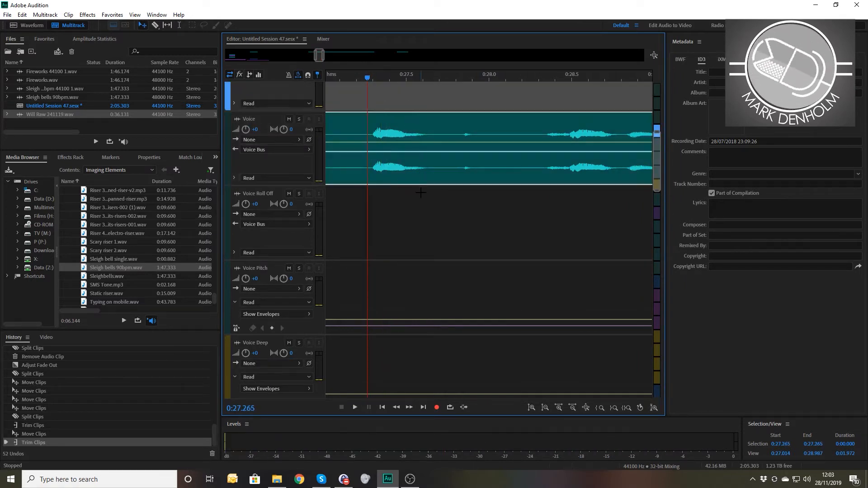
pyautogui.hotkey('ctrl', 'k')
pyautogui.press('-')
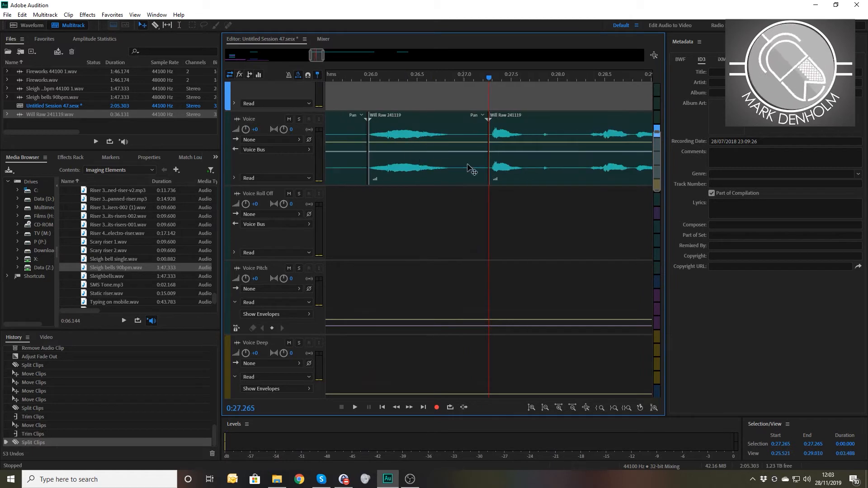
# Step: Trim the second clip's end and overlap it with the third clip so its word begins at 0:27.000, with a shortened fade-in
pyautogui.moveTo(483, 169); pyautogui.dragTo(462, 168)
pyautogui.moveTo(531, 127); pyautogui.dragTo(500, 128)
pyautogui.press('=')
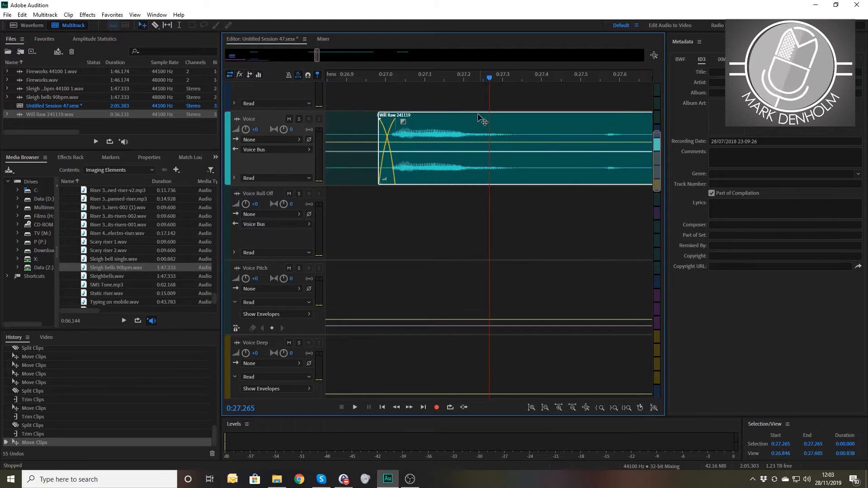
pyautogui.click(387, 79)
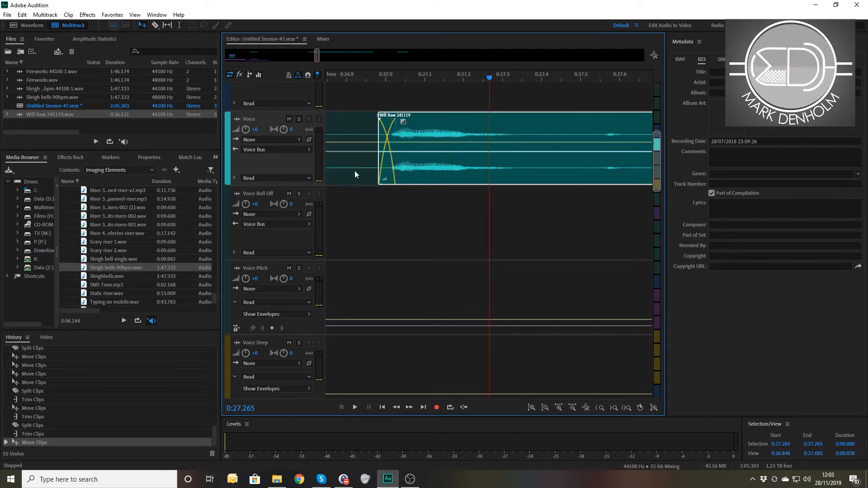
pyautogui.click(260, 407)
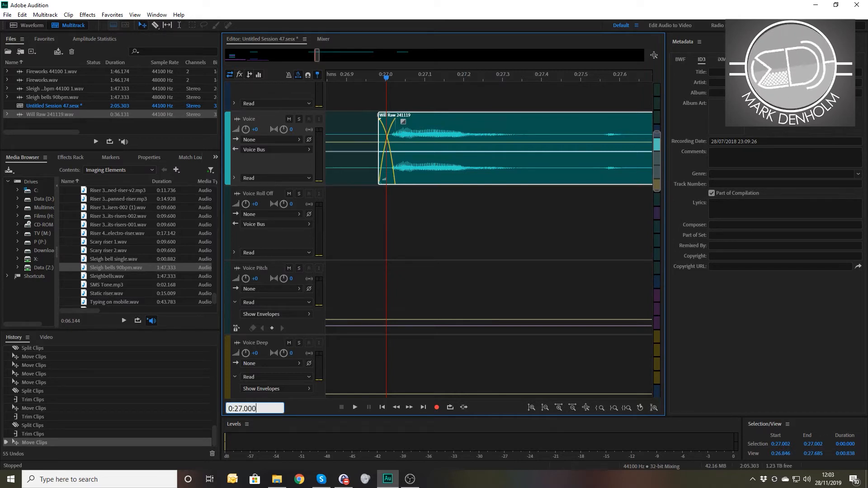
pyautogui.write('0')
pyautogui.press('Return')
pyautogui.press('=')
pyautogui.press('=')
pyautogui.press('=')
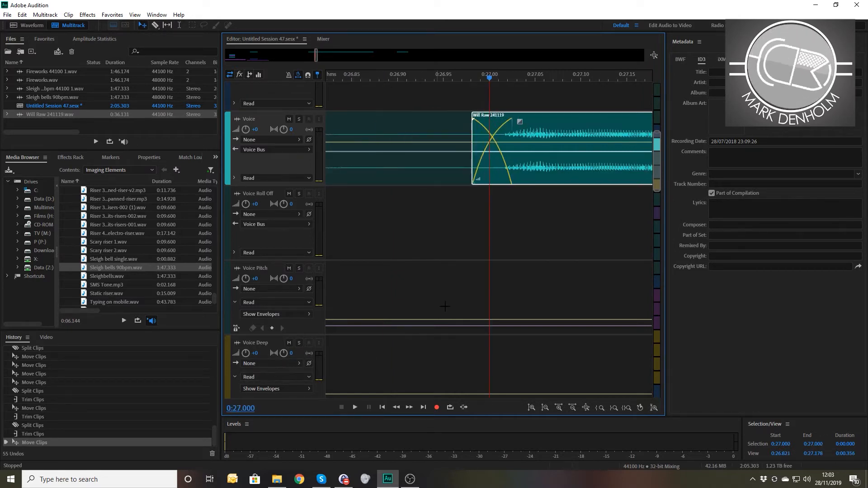
pyautogui.moveTo(571, 128); pyautogui.dragTo(480, 122)
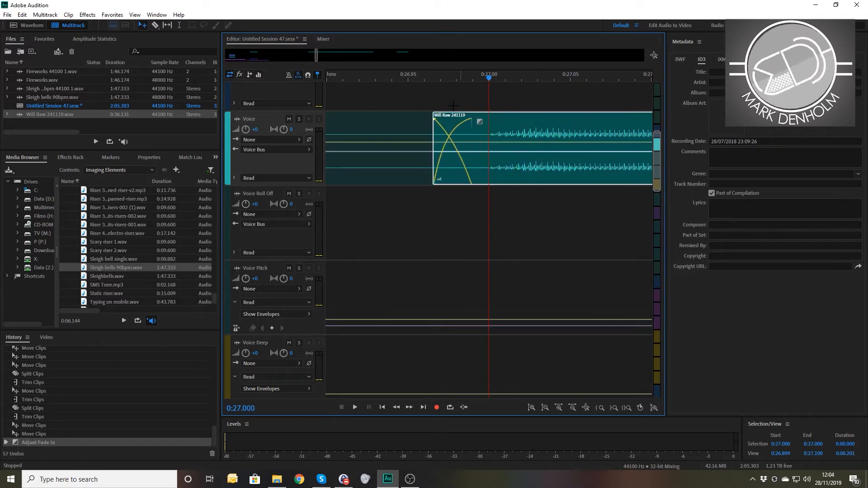
# Step: Play the crossfade from 0:26.940, and split the remaining raw clip on Voice at 0:27.970, before the next phrase
pyautogui.click(392, 75)
pyautogui.press('space')
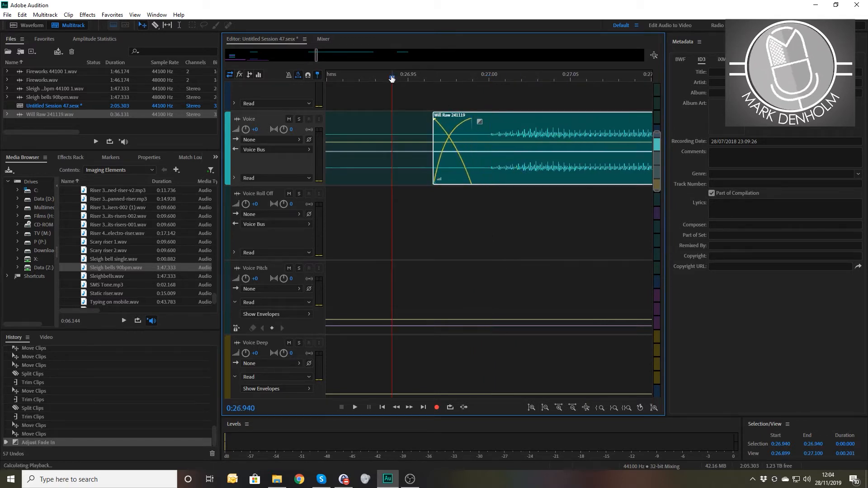
pyautogui.press('space')
pyautogui.scroll(-4, 387, 80)
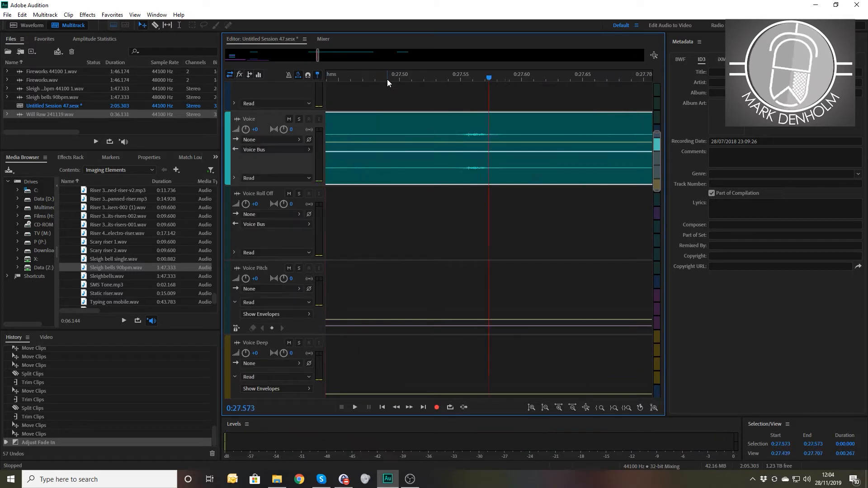
pyautogui.scroll(-4, 473, 102)
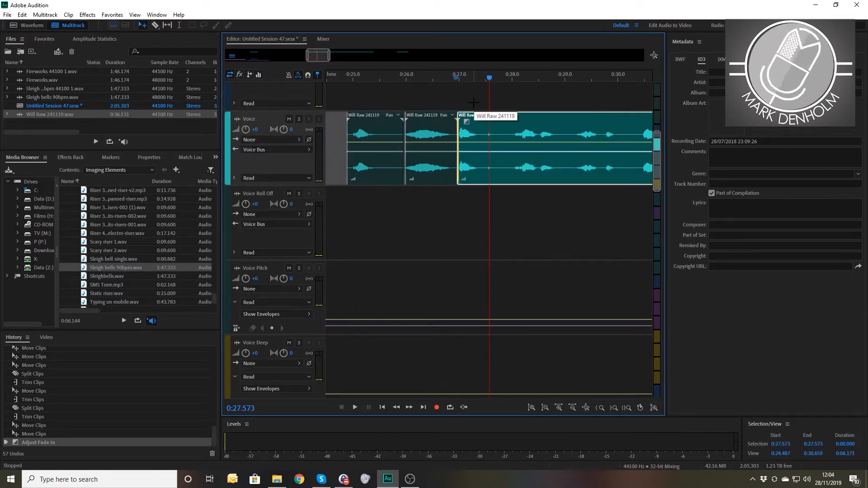
pyautogui.click(513, 75)
pyautogui.moveTo(513, 86); pyautogui.dragTo(511, 86)
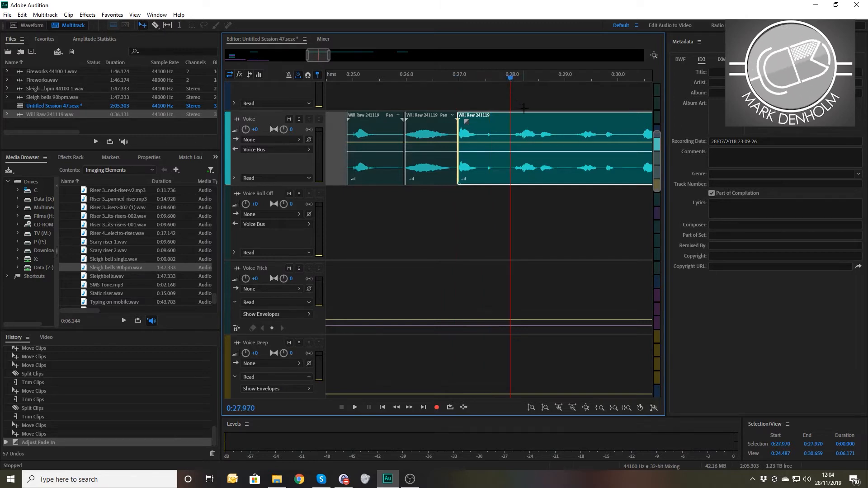
pyautogui.click(524, 103)
pyautogui.hotkey('ctrl', 'k')
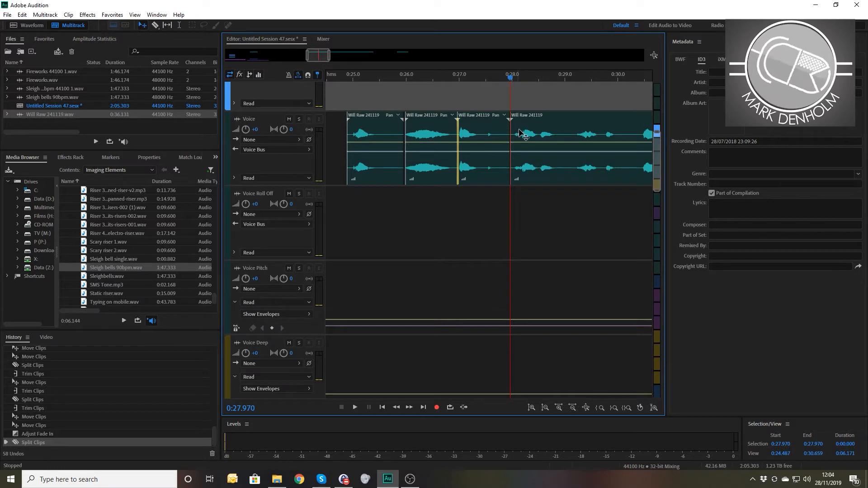
# Step: Move the clip after the 0:27.970 split earlier so its main sound begins at 0:28.00, crossfading with the previous clip, and play it
pyautogui.scroll(5, 527, 134)
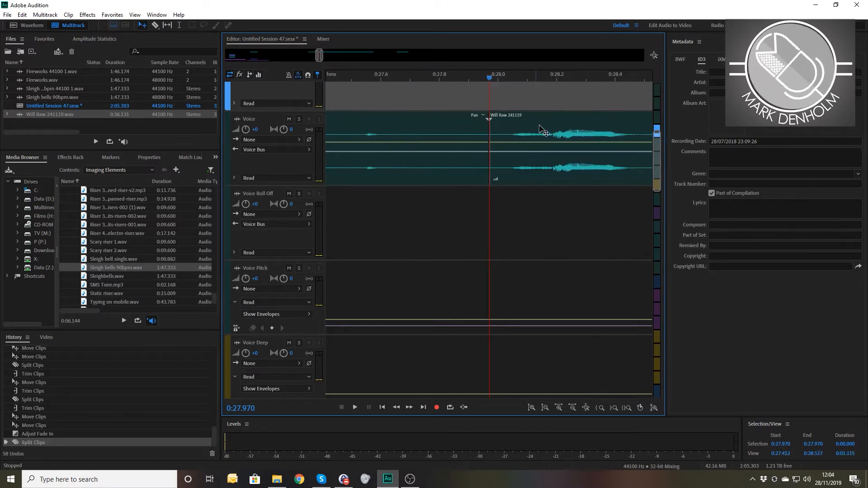
pyautogui.scroll(3, 573, 132)
pyautogui.moveTo(572, 131); pyautogui.dragTo(474, 138)
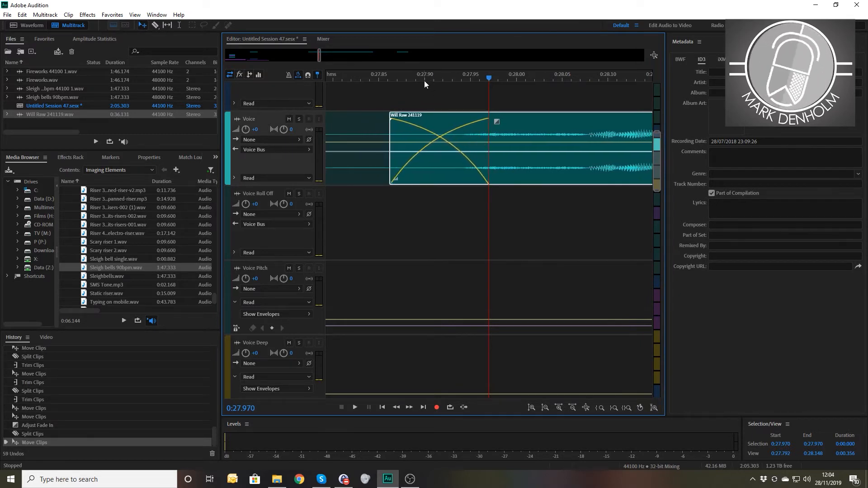
pyautogui.click(425, 80)
pyautogui.moveTo(616, 128); pyautogui.dragTo(542, 123)
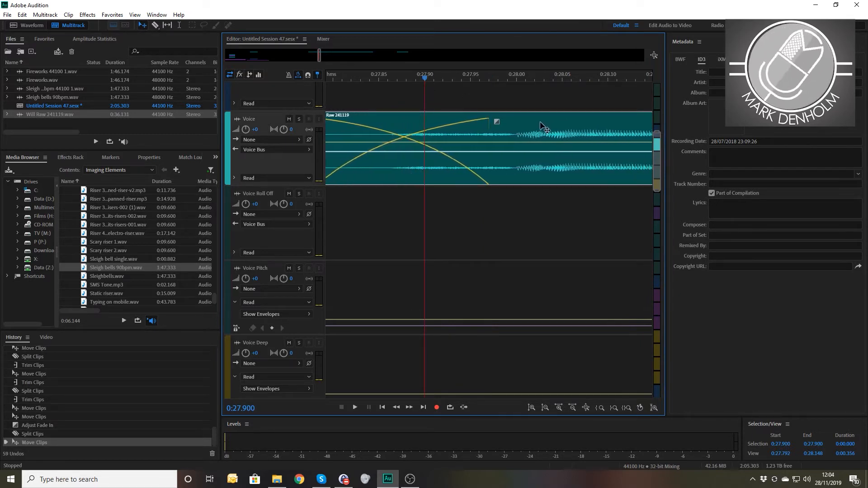
pyautogui.press('space')
pyautogui.press('space')
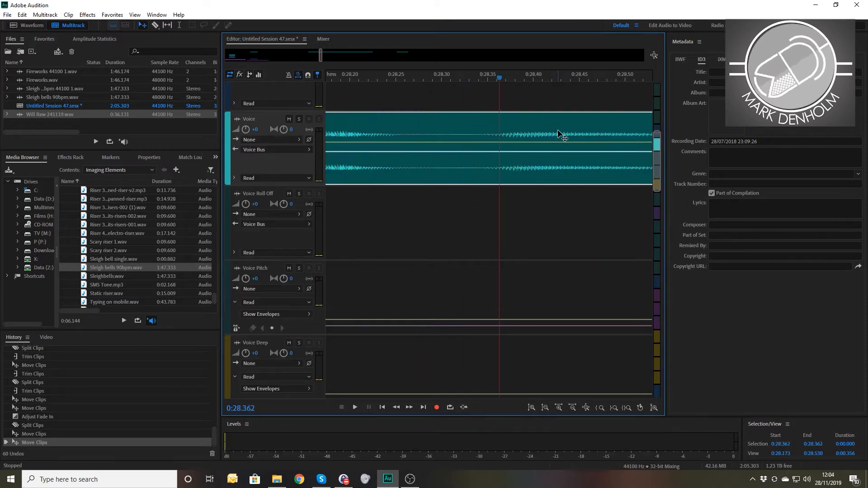
# Step: Play the crossfade from 0:27.599, and split the raw Voice clip at 0:28.897, before the following word
pyautogui.scroll(-7, 558, 130)
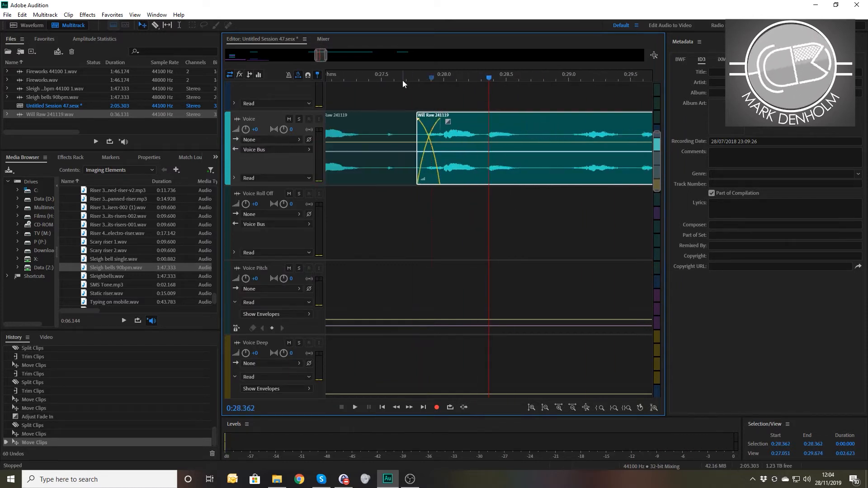
pyautogui.click(394, 79)
pyautogui.press('space')
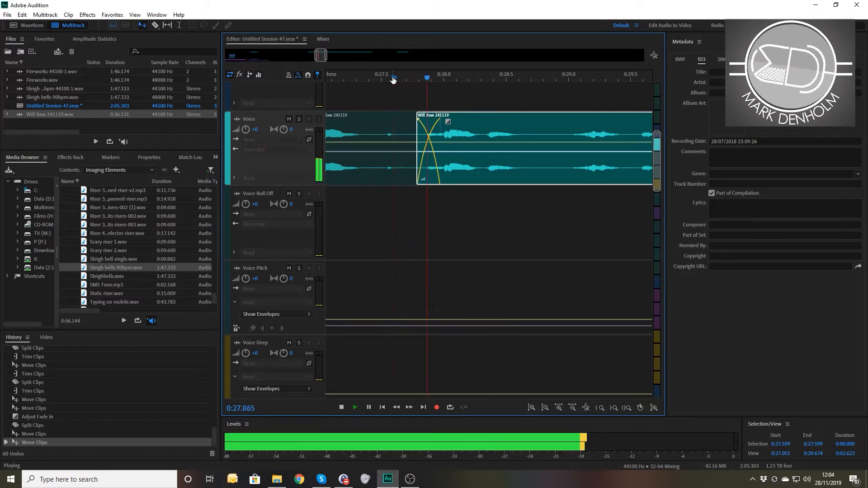
pyautogui.press('space')
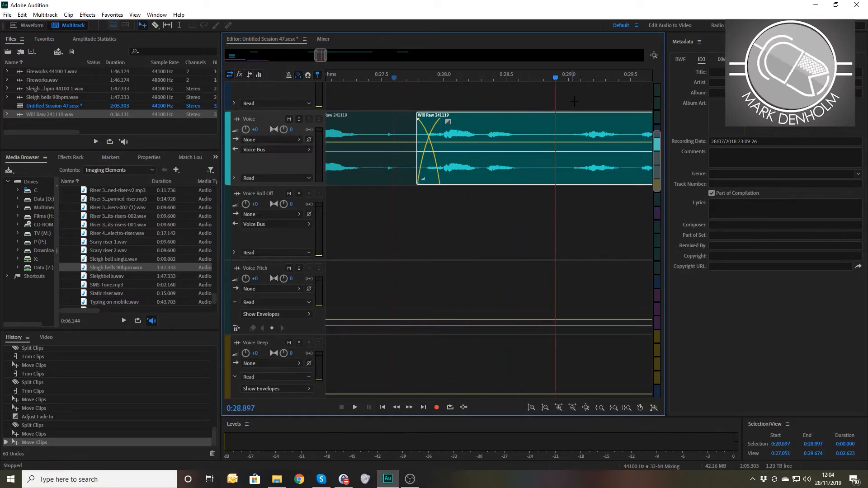
pyautogui.click(575, 101)
pyautogui.hotkey('ctrl', 'k')
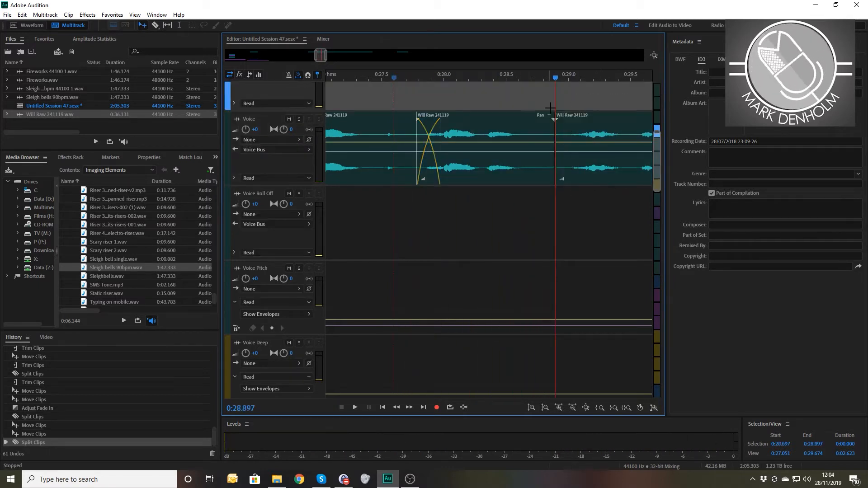
# Step: Set the playhead to 0:29.000, move the clip after the 0:28.897 split earlier over the previous clip's end, and play it
pyautogui.moveTo(558, 80); pyautogui.dragTo(570, 85)
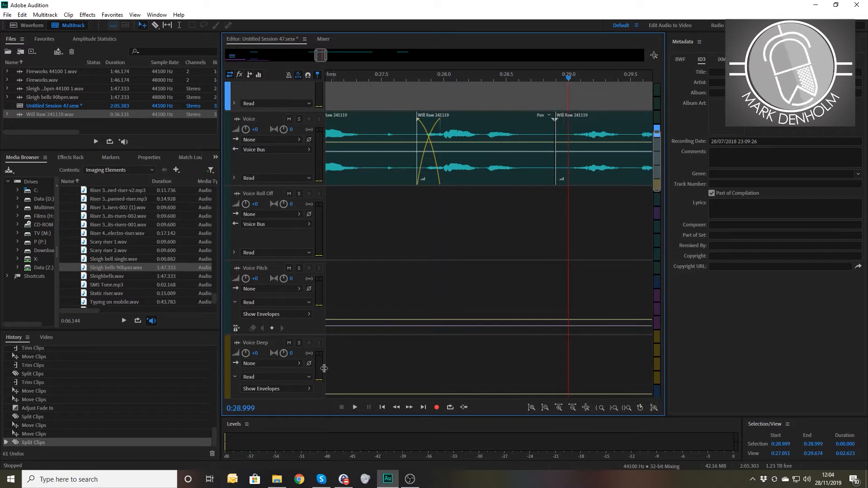
pyautogui.click(246, 409)
pyautogui.click(238, 408)
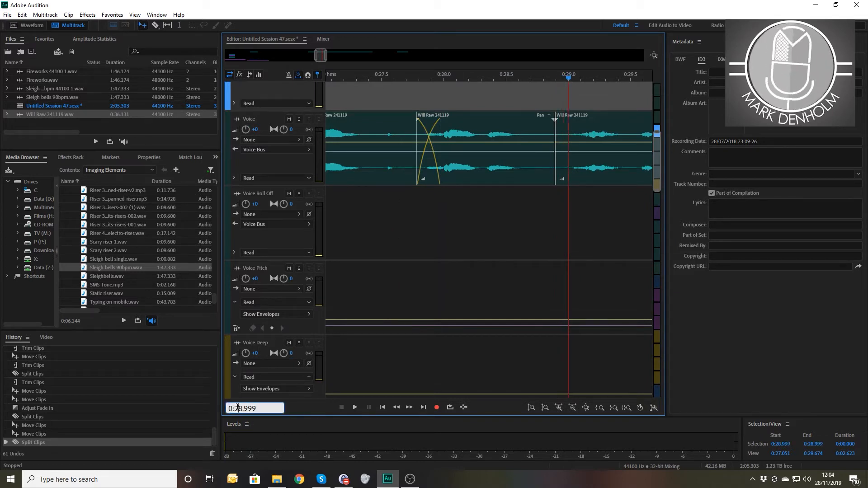
pyautogui.press('Delete')
pyautogui.write('9')
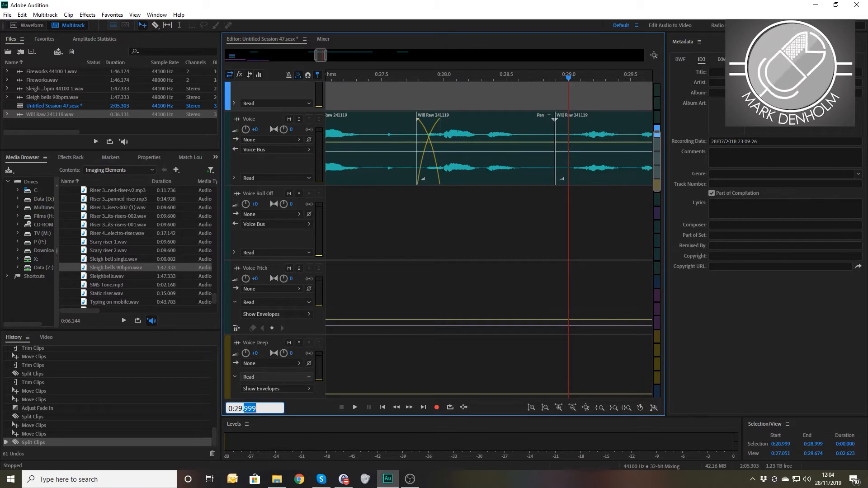
pyautogui.press('Return')
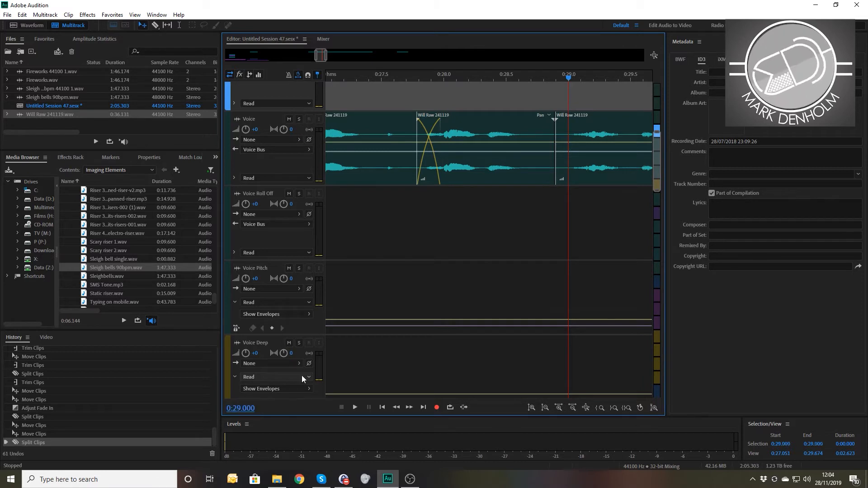
pyautogui.press('=')
pyautogui.press('=')
pyautogui.press('=')
pyautogui.press('=')
pyautogui.press('=')
pyautogui.press('=')
pyautogui.press('=')
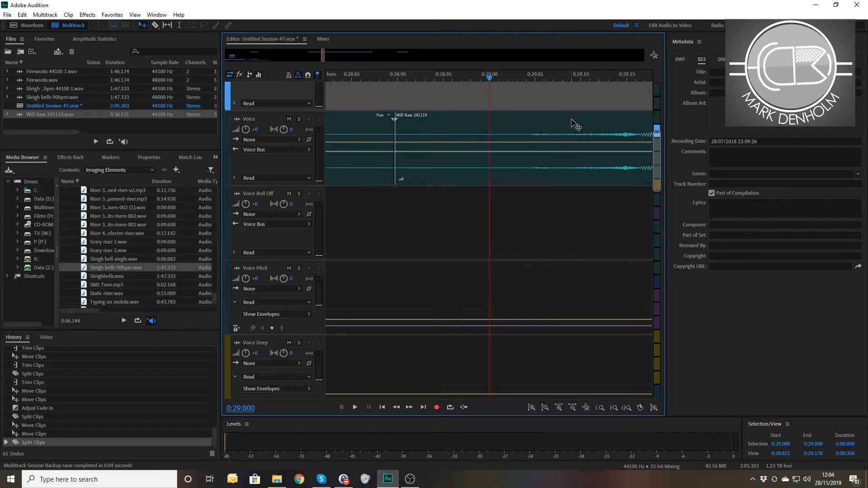
pyautogui.moveTo(574, 128); pyautogui.dragTo(424, 138)
pyautogui.press('space')
pyautogui.press('space')
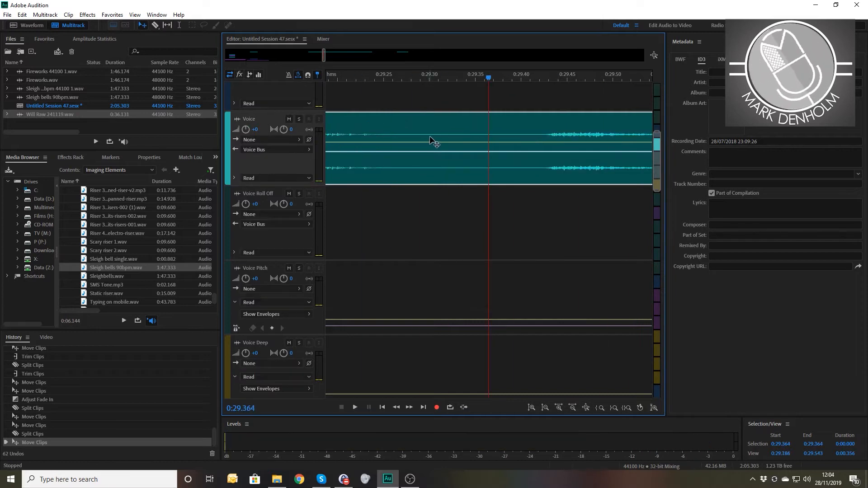
# Step: Shift that last raw clip slightly later so its word begins at 0:29.0, and play the rest of the phrase
pyautogui.scroll(-4, 462, 132)
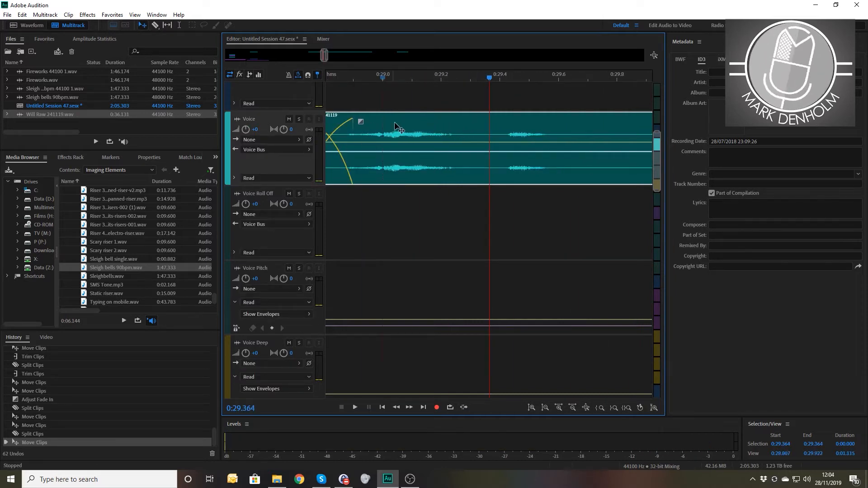
pyautogui.moveTo(395, 123); pyautogui.dragTo(443, 128)
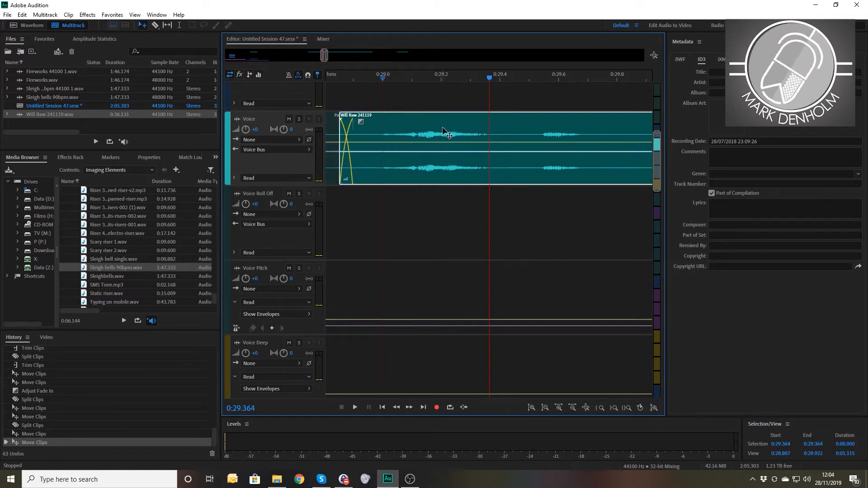
pyautogui.press('space')
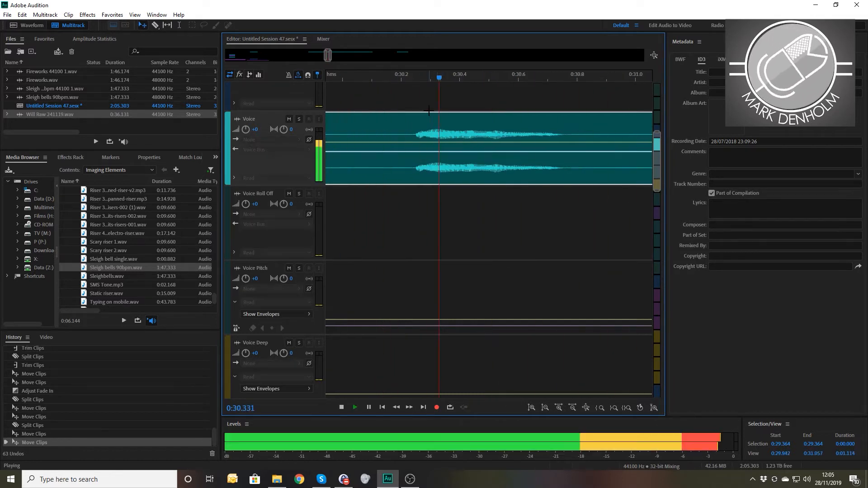
pyautogui.press('space')
# Step: Move the beat-timed raw voice clips between about 0:25 and 0:44 from the Voice track to Voice Echo, and play them from 0:24.041
pyautogui.press('-')
pyautogui.press('-')
pyautogui.press('-')
pyautogui.press('-')
pyautogui.press('-')
pyautogui.press('-')
pyautogui.press('-')
pyautogui.press('-')
pyautogui.press('-')
pyautogui.press('-')
pyautogui.press('-')
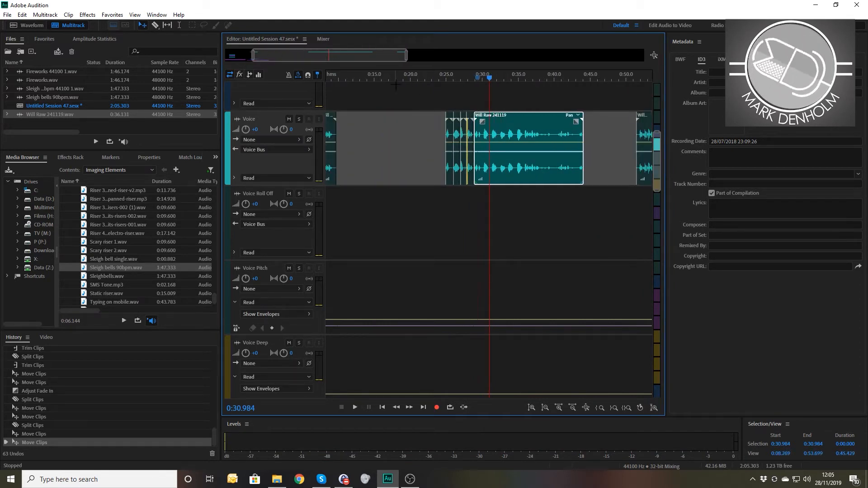
pyautogui.click(408, 136)
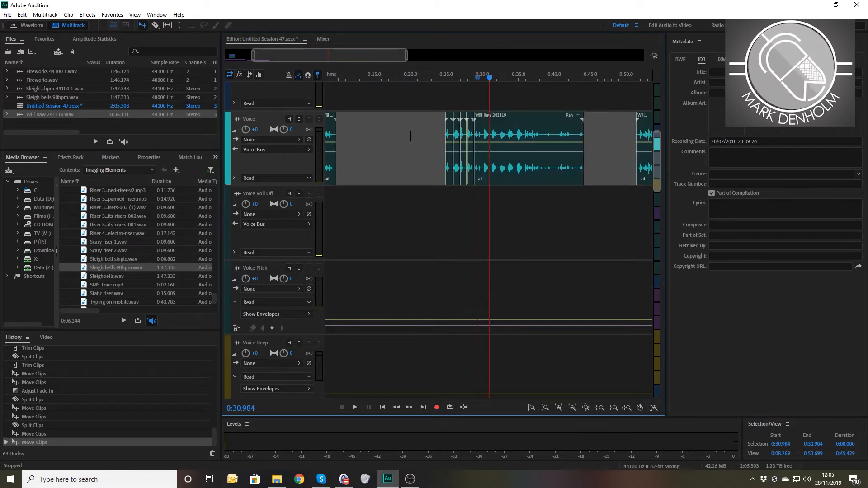
pyautogui.moveTo(435, 148); pyautogui.dragTo(531, 180)
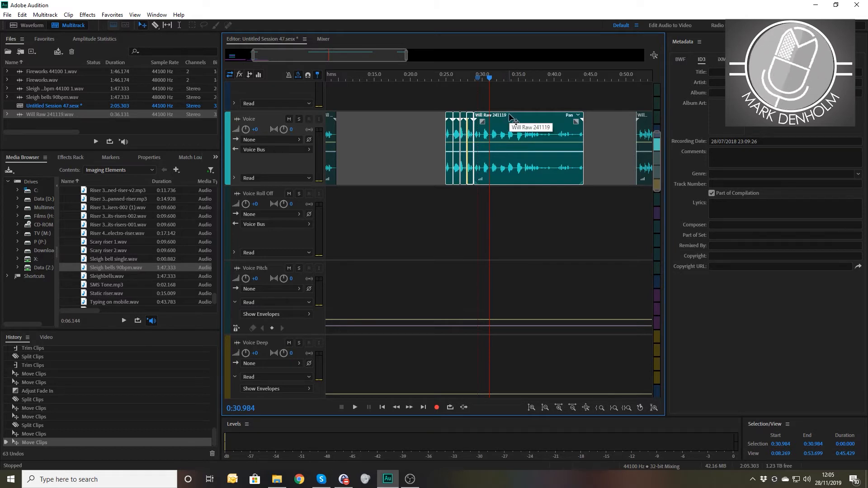
pyautogui.moveTo(511, 116); pyautogui.dragTo(504, 322)
pyautogui.click(439, 76)
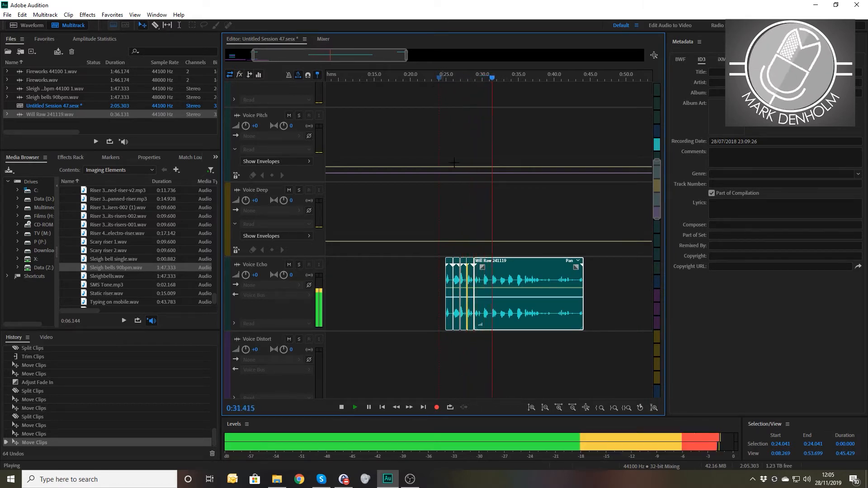
pyautogui.press('space')
# Step: Move the selected voice clips down past Voice Chorus to the Voice R Reverbb track at the same time position, and play from 0:23.790
pyautogui.click(597, 300)
pyautogui.scroll(-2, 474, 285)
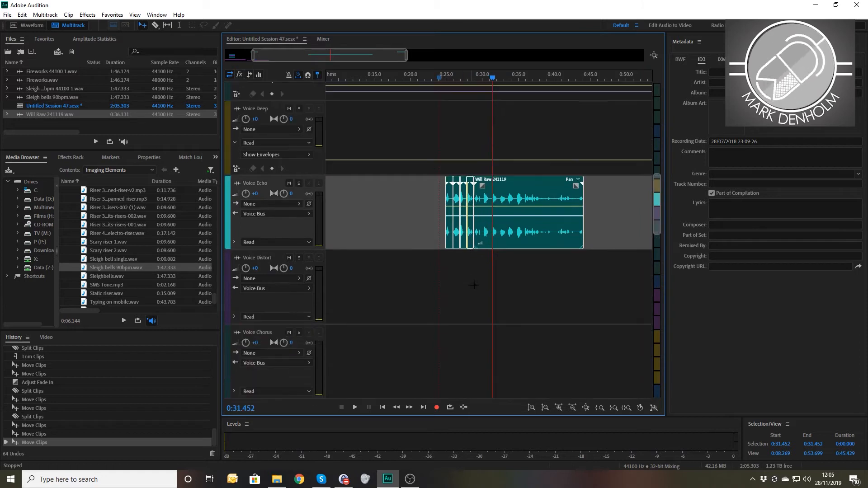
pyautogui.moveTo(497, 190); pyautogui.dragTo(498, 339)
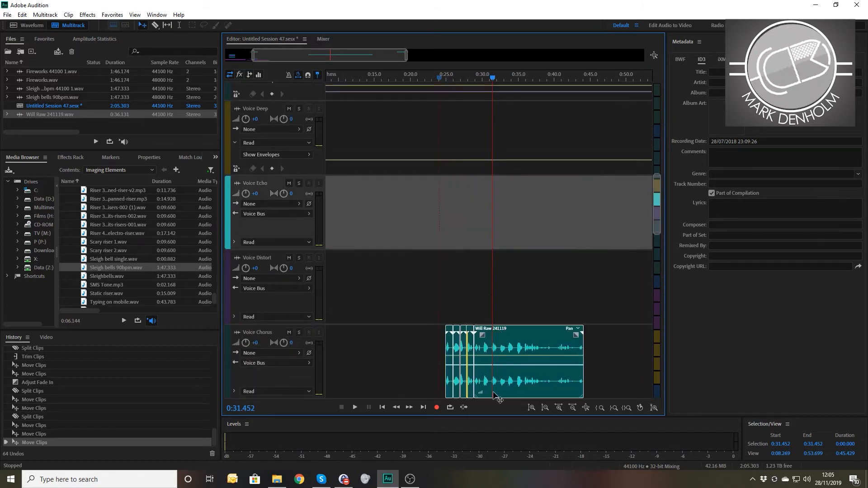
pyautogui.moveTo(498, 398); pyautogui.dragTo(495, 338)
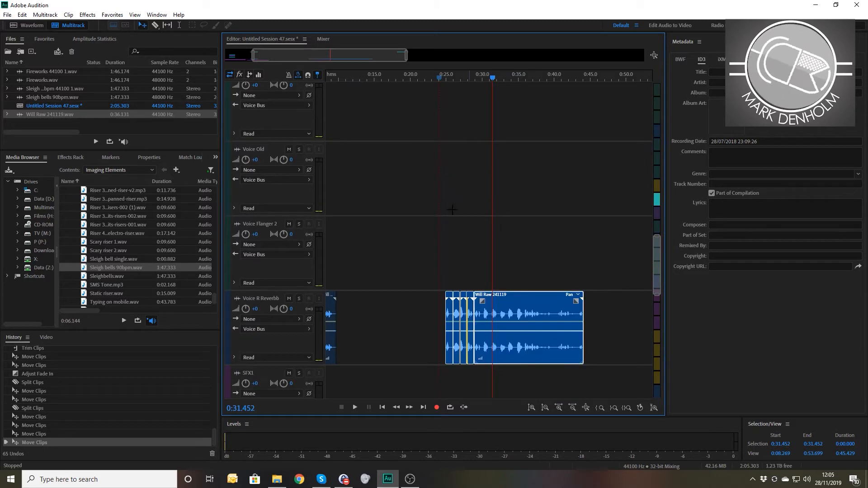
pyautogui.click(437, 79)
pyautogui.press('space')
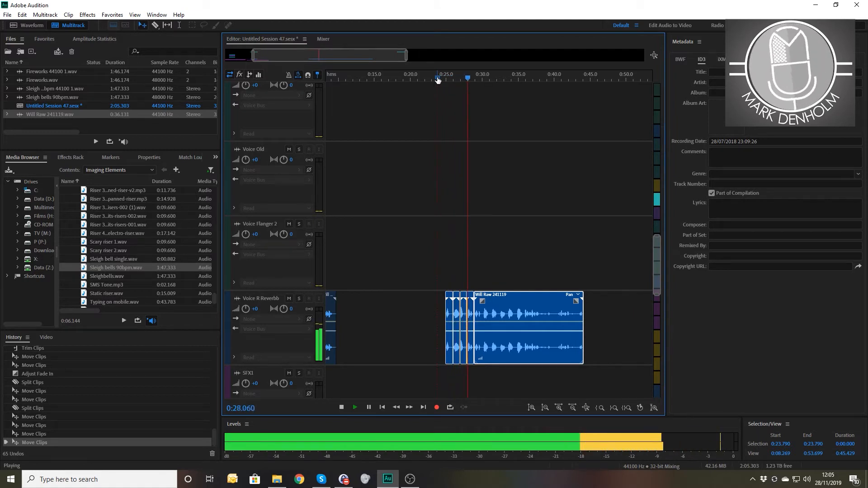
pyautogui.press('space')
# Step: Copy the beat-timed clips from Voice R Reverbb onto the Voice Flanger 2 track at the same time position, and play both from 0:22.910
pyautogui.click(418, 322)
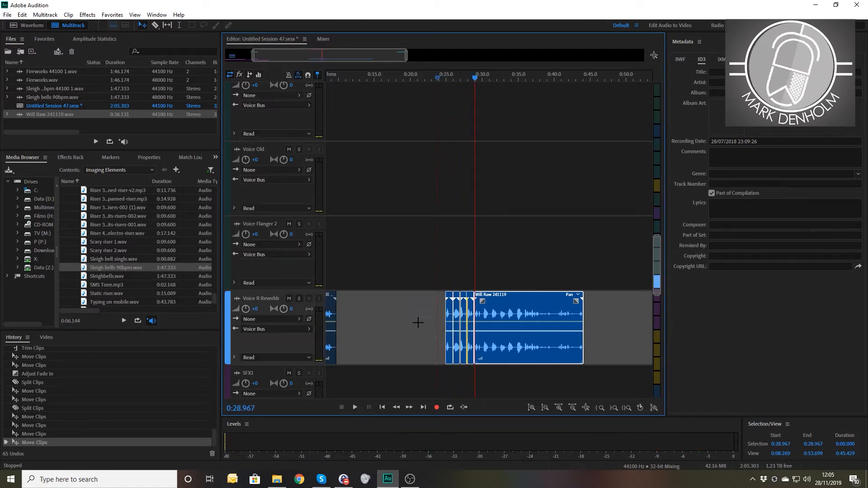
pyautogui.click(420, 306)
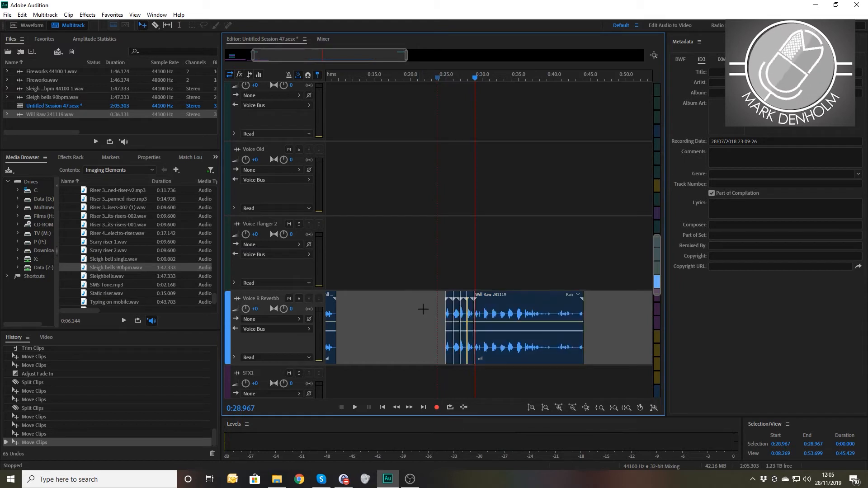
pyautogui.moveTo(423, 310); pyautogui.dragTo(545, 321)
pyautogui.moveTo(509, 298); pyautogui.dragTo(505, 256)
pyautogui.click(511, 259)
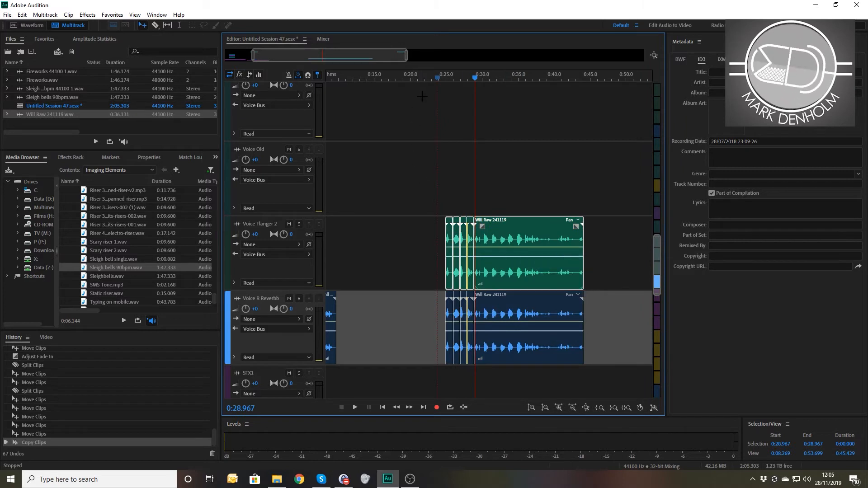
pyautogui.click(431, 79)
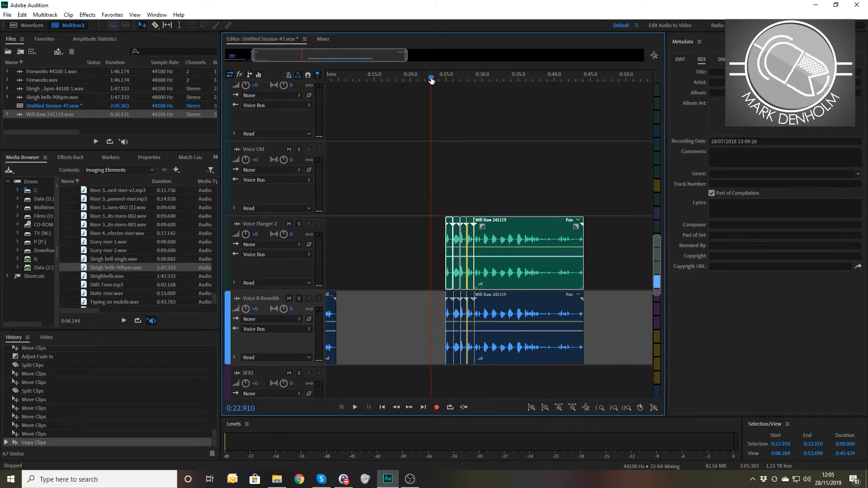
pyautogui.press('space')
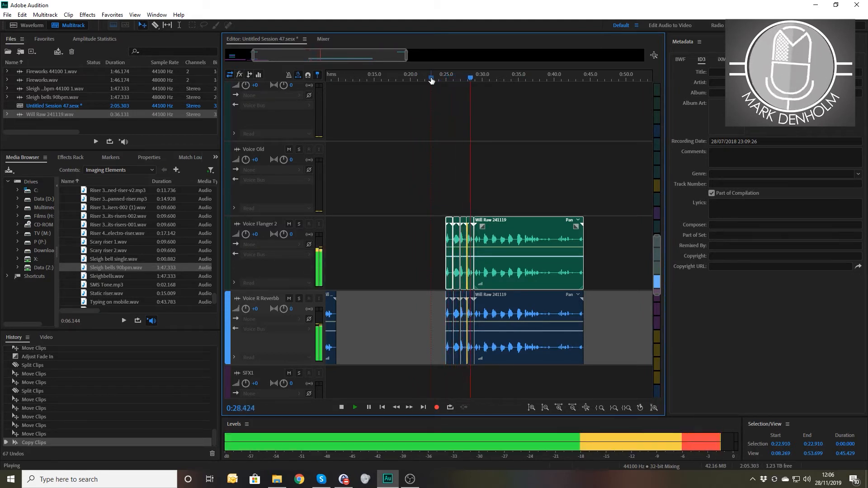
pyautogui.press('space')
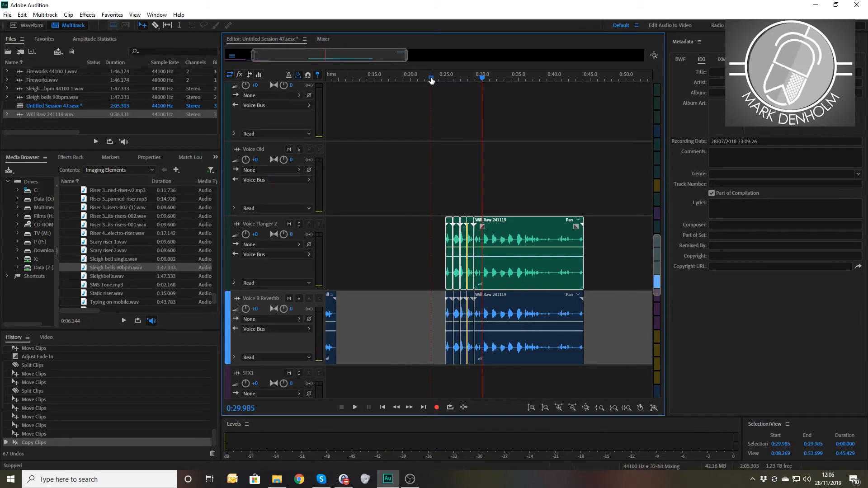
# Step: Play from 0:34.597, split the clips on Voice Flanger 2 and Voice R Reverbb at 0:39.978, and delete the parts after the split
pyautogui.click(516, 78)
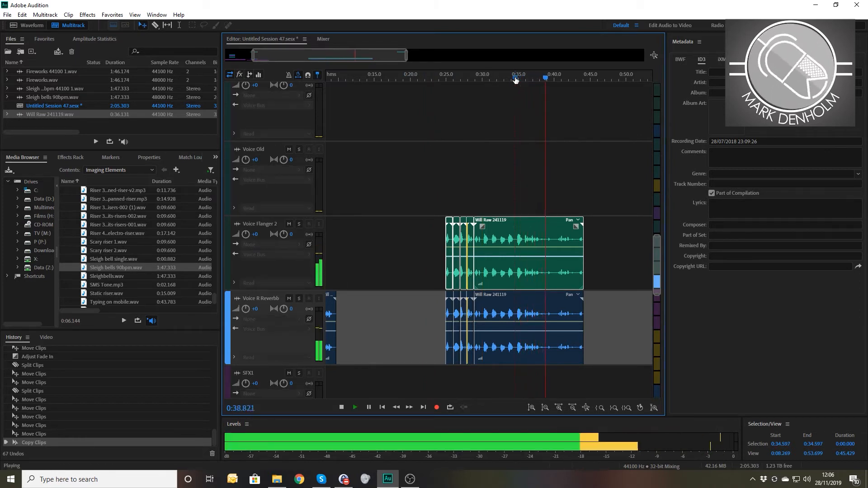
pyautogui.press('space')
pyautogui.moveTo(570, 196); pyautogui.dragTo(585, 369)
pyautogui.hotkey('ctrl', 'k')
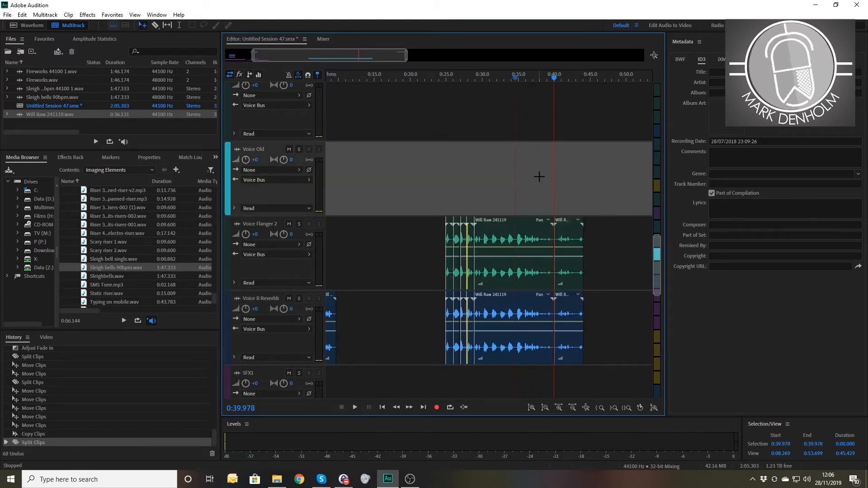
pyautogui.moveTo(573, 197); pyautogui.dragTo(587, 373)
pyautogui.press('Delete')
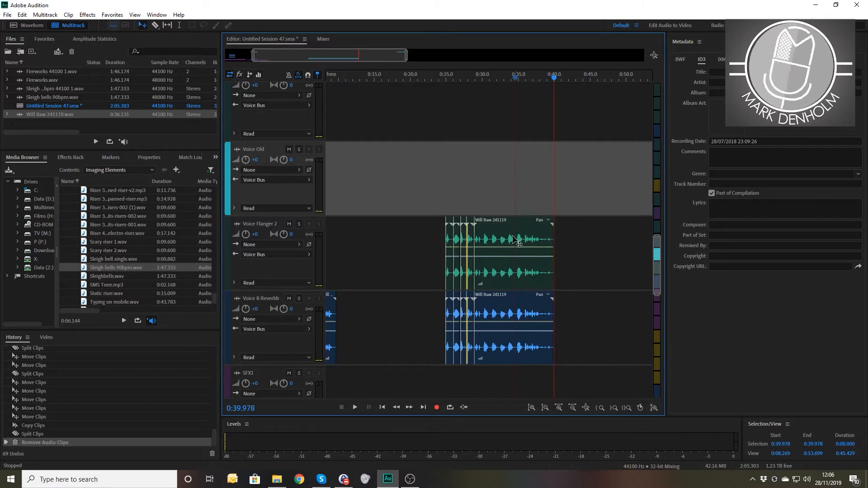
# Step: Play the end of the layered voice phrase and stop the playhead at 0:35.921, where the final words start
pyautogui.click(521, 78)
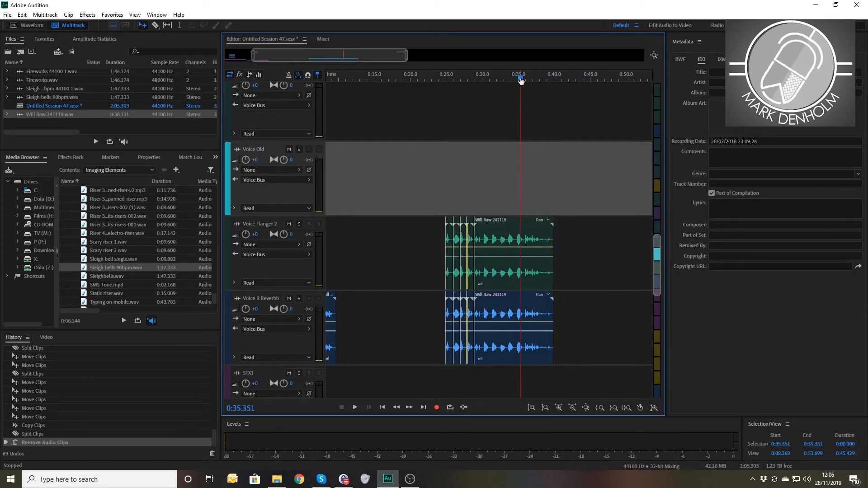
pyautogui.scroll(-2, 530, 105)
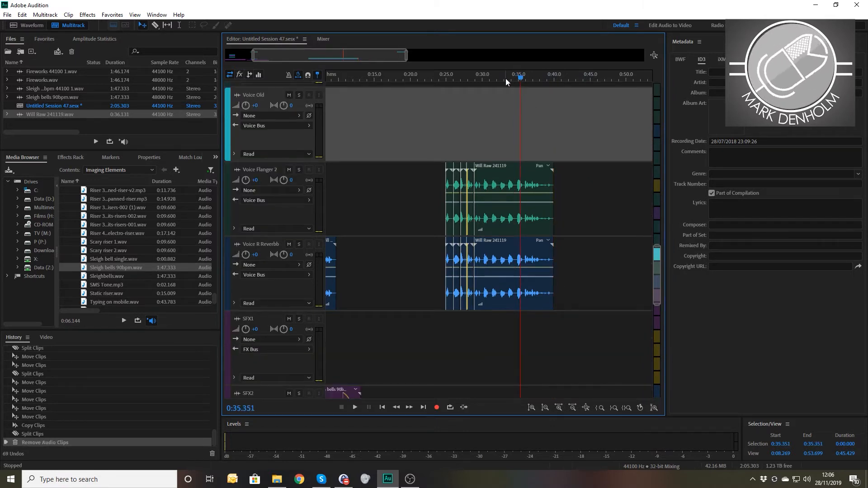
pyautogui.press('space')
pyautogui.scroll(3, 517, 74)
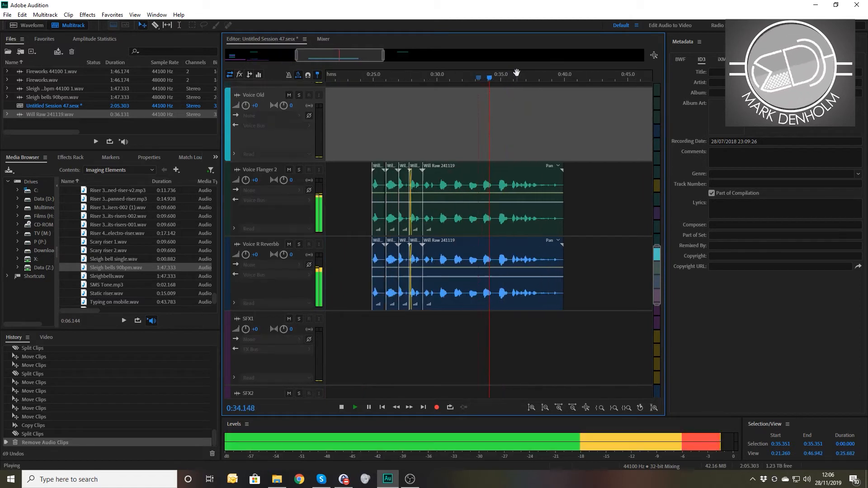
pyautogui.scroll(2, 517, 73)
pyautogui.press('space')
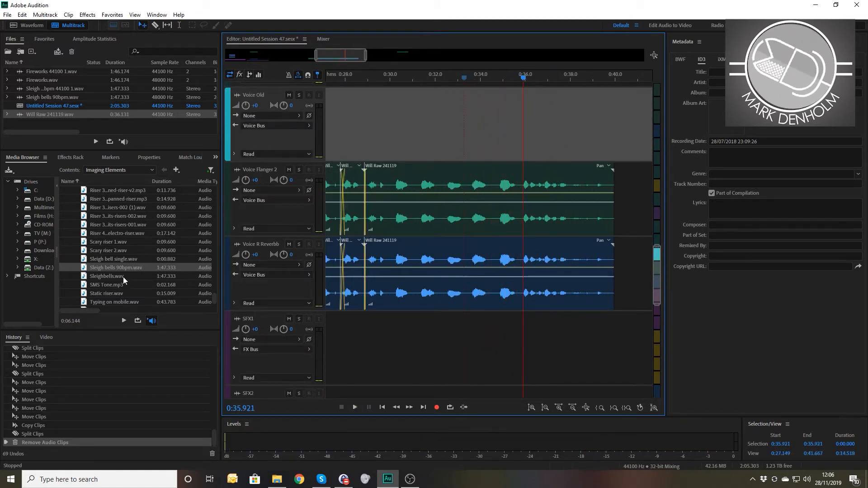
# Step: Add Explosion 1.wav from Imaging Elements to SFX1 with its blast starting at 0:35.921, and play from 0:34.318
pyautogui.scroll(5, 118, 262)
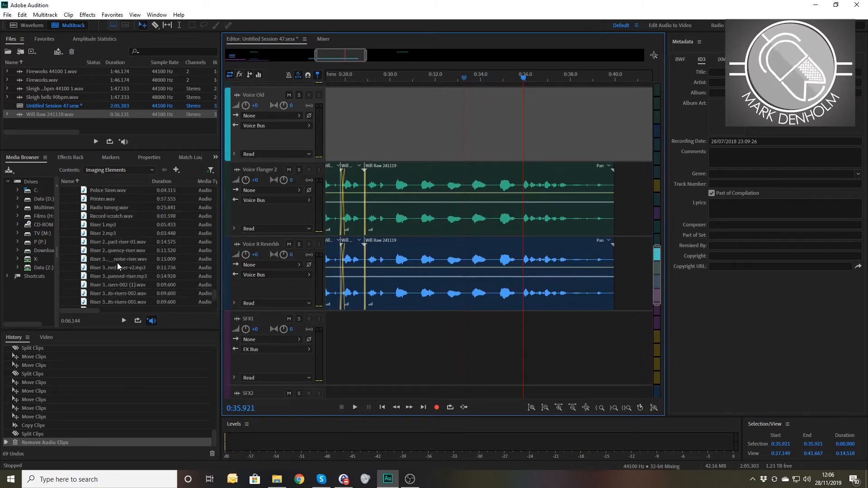
pyautogui.scroll(3, 111, 223)
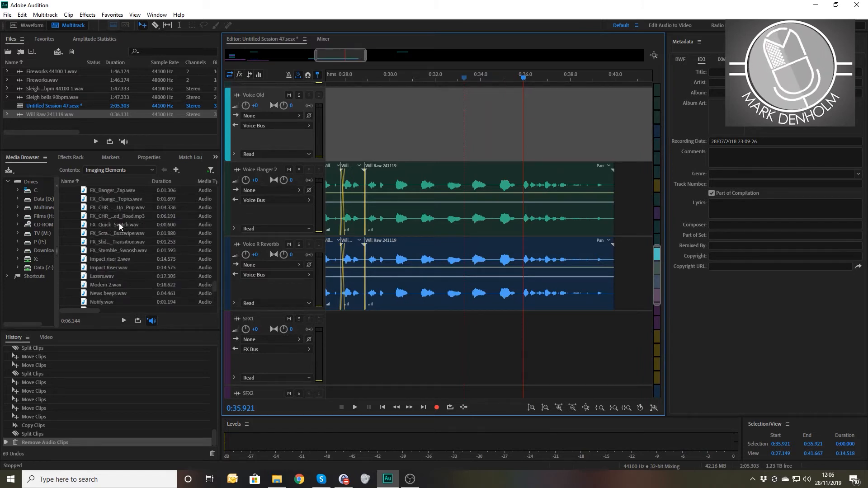
pyautogui.scroll(5, 120, 227)
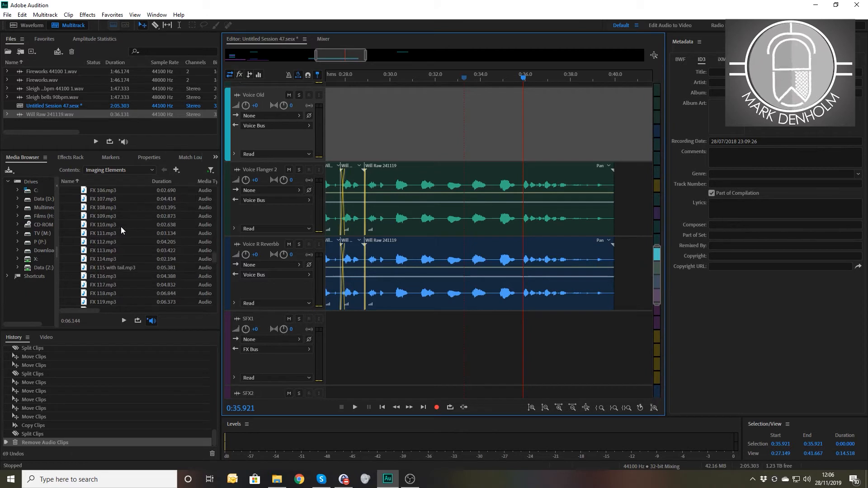
pyautogui.scroll(20, 121, 227)
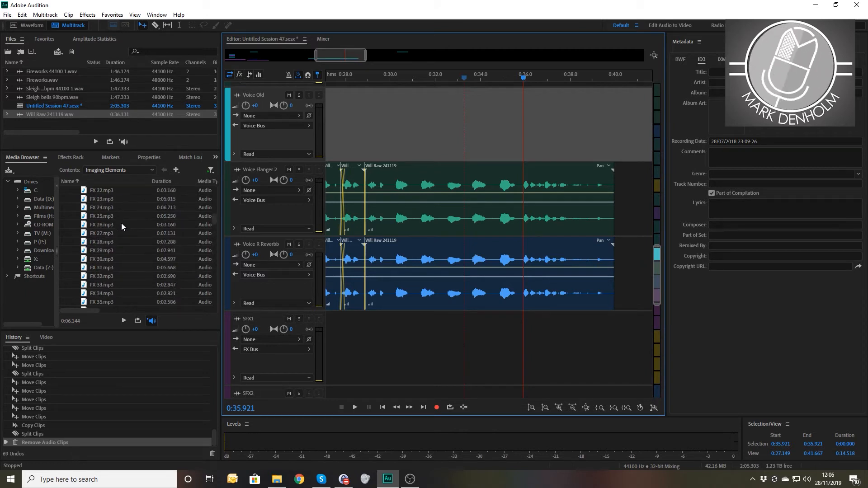
pyautogui.scroll(15, 121, 223)
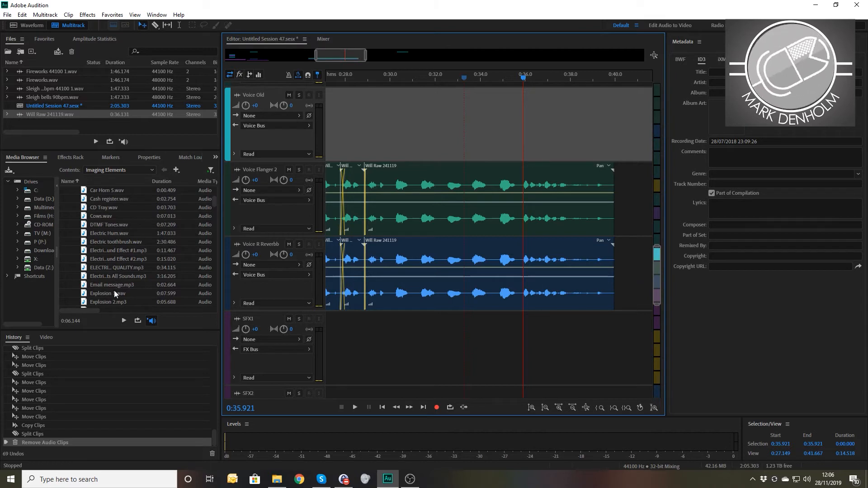
pyautogui.moveTo(113, 294); pyautogui.dragTo(555, 323)
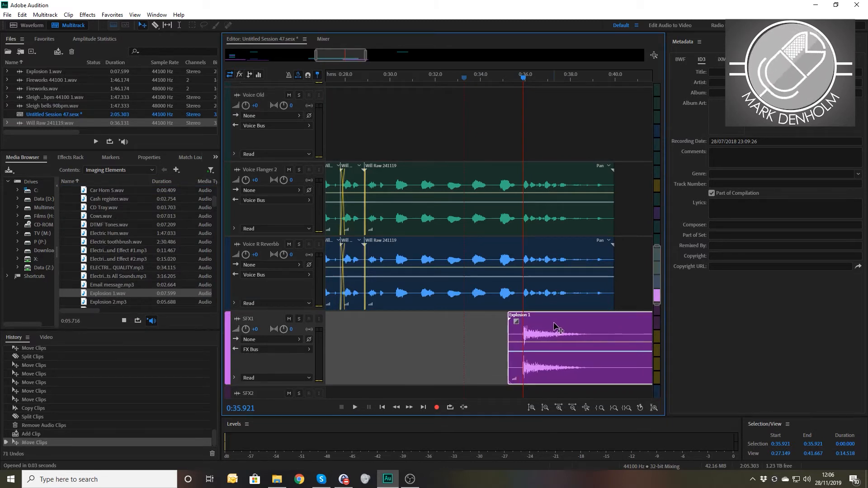
pyautogui.click(487, 78)
pyautogui.press('space')
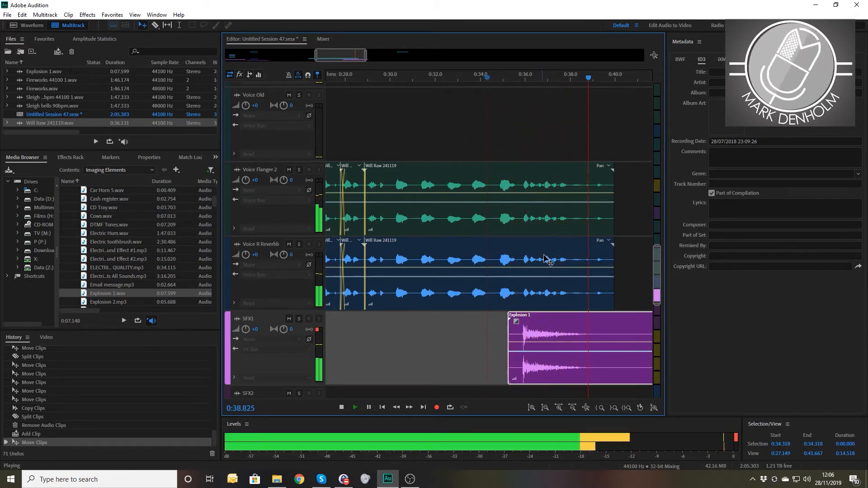
pyautogui.press('space')
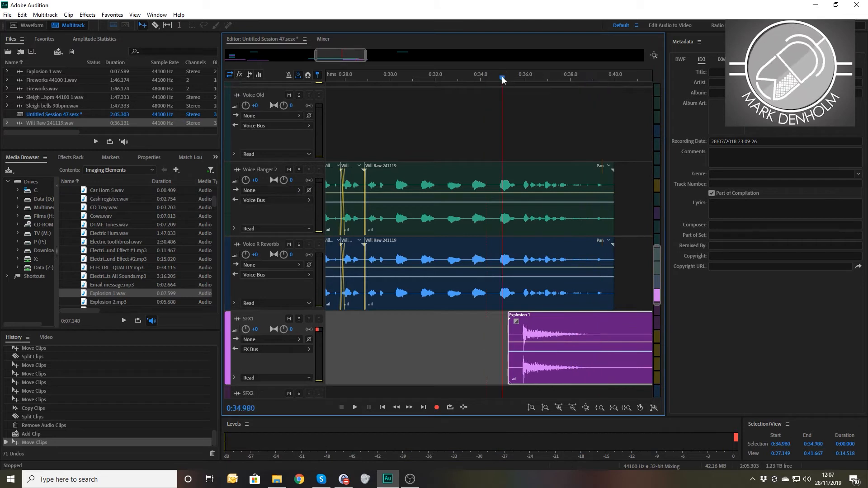
# Step: Play the explosion from 0:34.980, raise the Explosion 1 clip's volume envelope slightly, and listen again from 0:35.141
pyautogui.press('space')
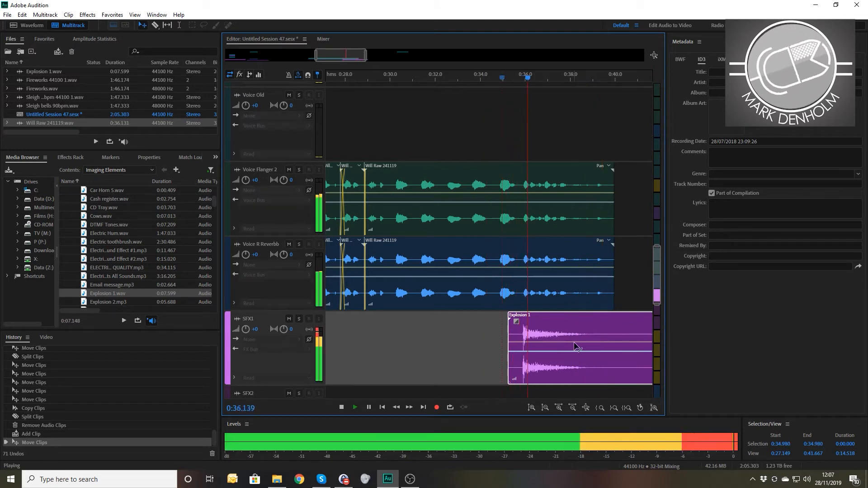
pyautogui.press('space')
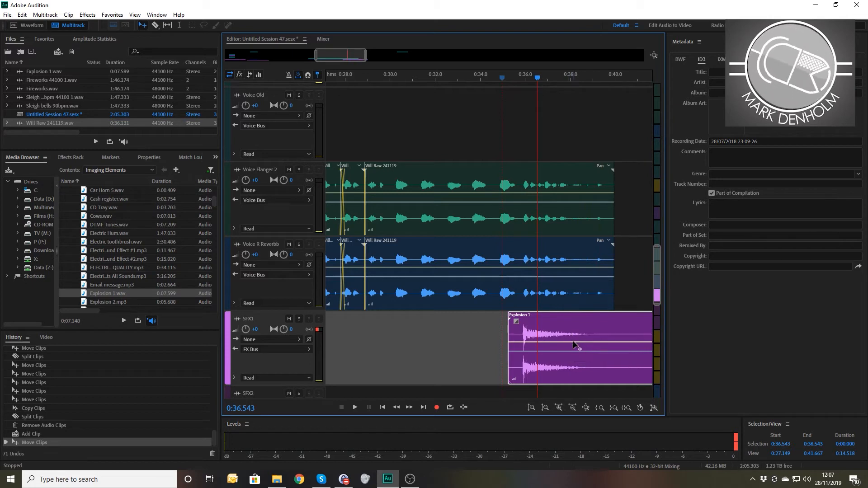
pyautogui.moveTo(573, 343); pyautogui.dragTo(573, 334)
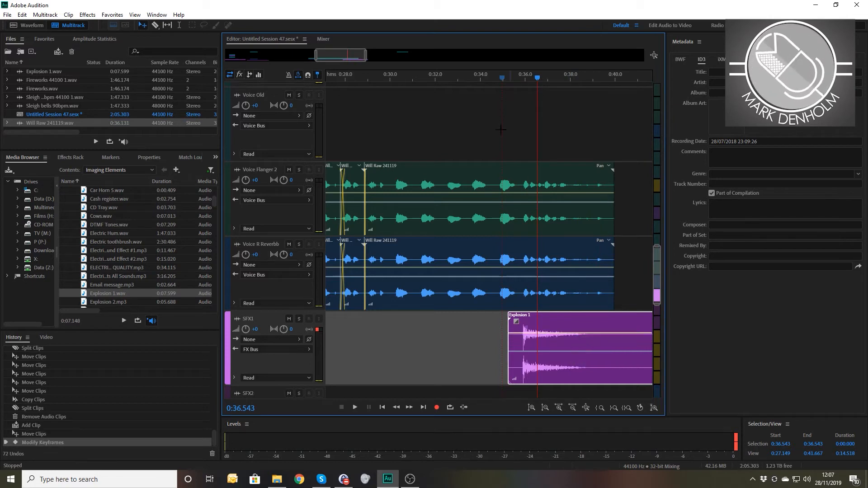
pyautogui.click(507, 79)
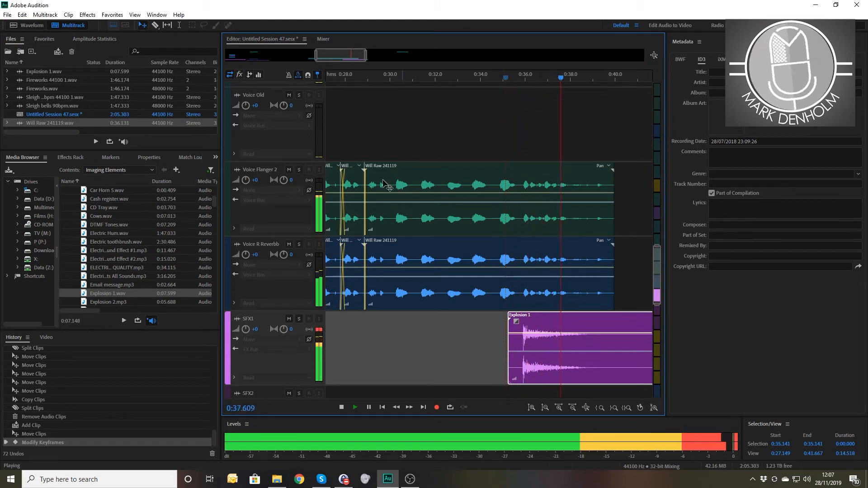
pyautogui.press('space')
# Step: Add Explosion 2.mp3 to the SFX2 track with its start aligned to the Explosion 1 blast, and play from 0:34.840
pyautogui.scroll(-1, 483, 159)
pyautogui.scroll(-3, 481, 156)
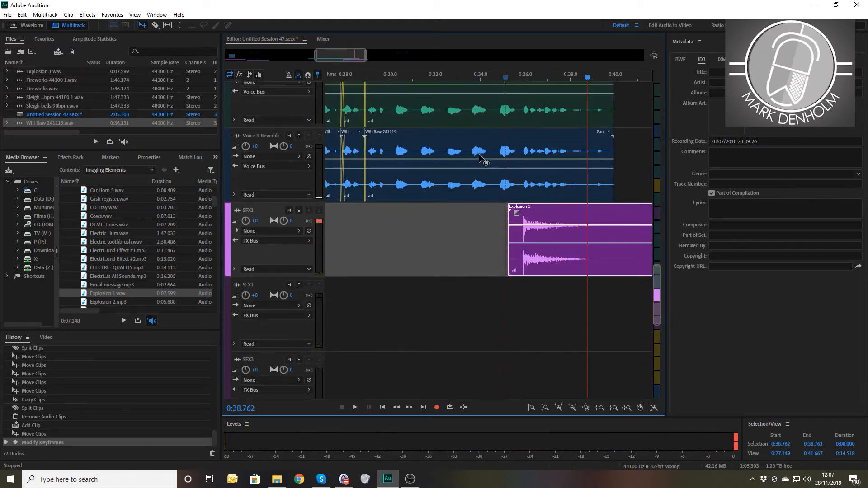
pyautogui.moveTo(107, 301); pyautogui.dragTo(565, 296)
pyautogui.click(480, 262)
pyautogui.click(500, 78)
pyautogui.press('space')
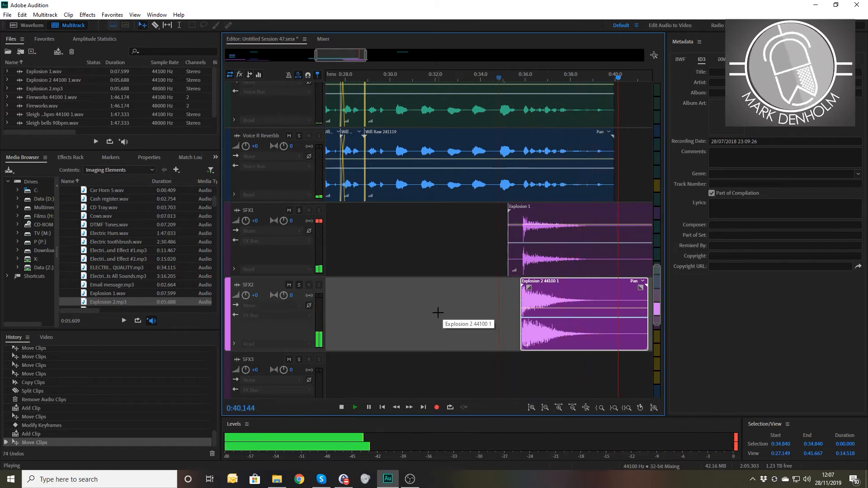
# Step: Stop playback and add a Hard Limiter to the first track effect slot of the Master track
pyautogui.press('space')
pyautogui.scroll(-5, 412, 293)
pyautogui.scroll(-4, 409, 293)
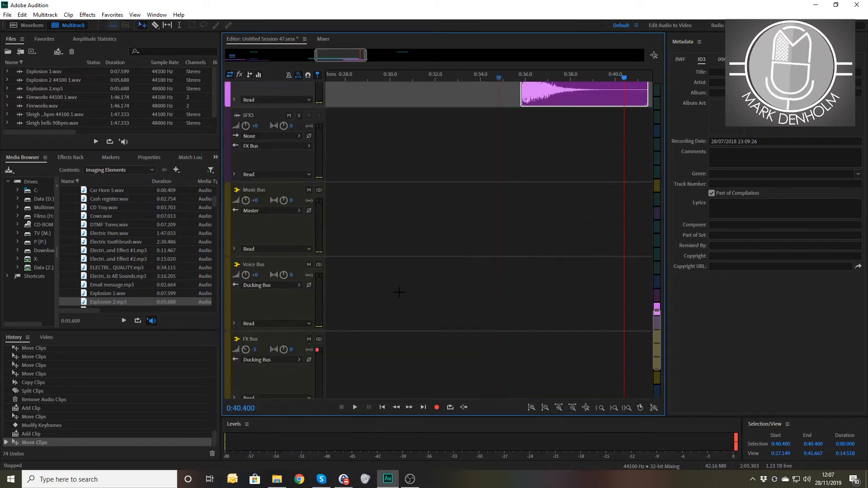
pyautogui.scroll(-5, 399, 292)
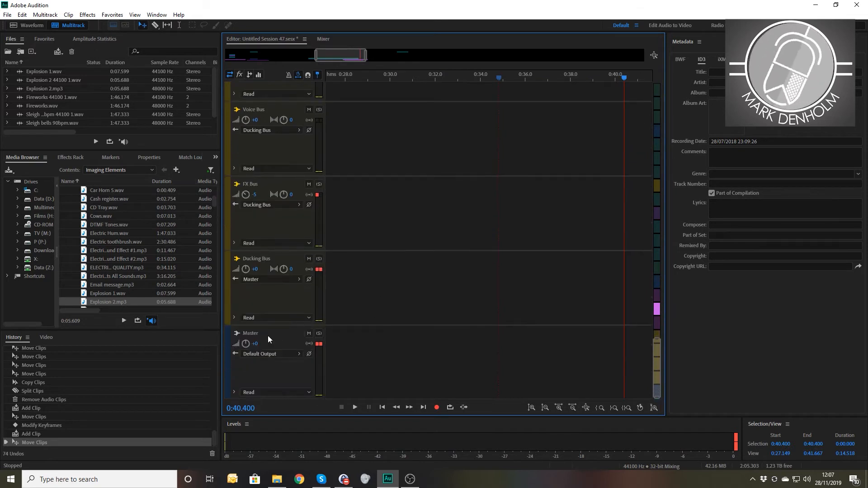
pyautogui.click(268, 336)
pyautogui.click(72, 156)
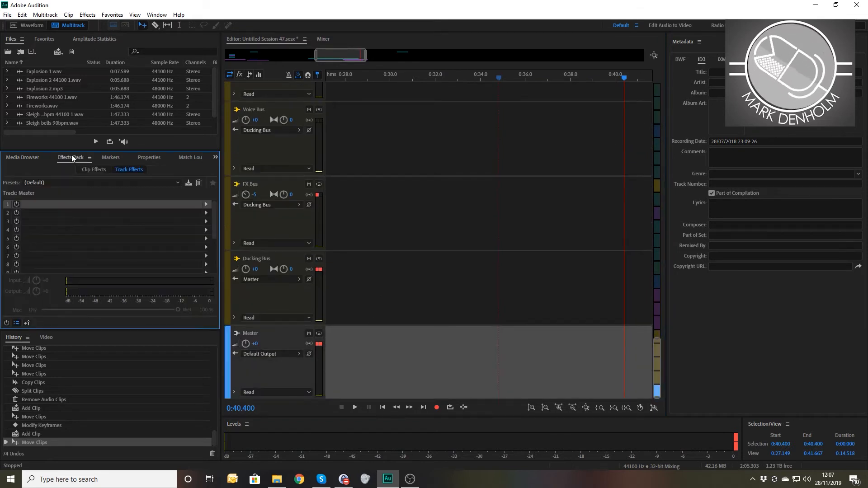
pyautogui.click(206, 204)
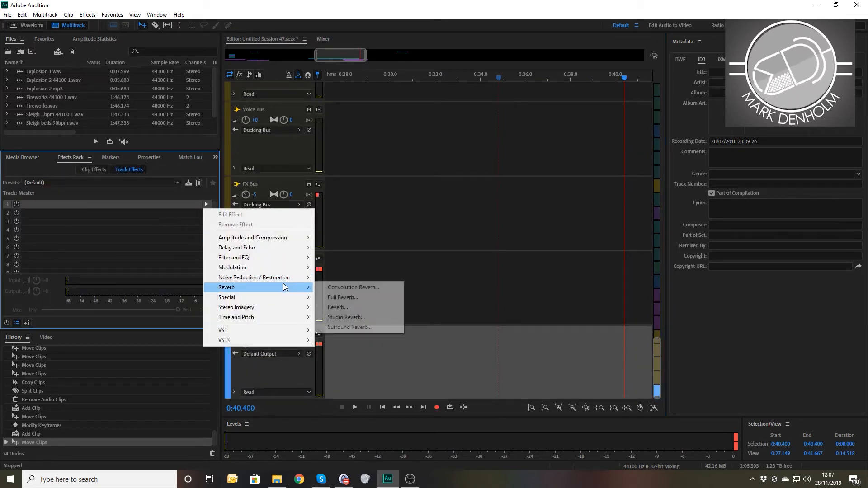
pyautogui.moveTo(282, 289)
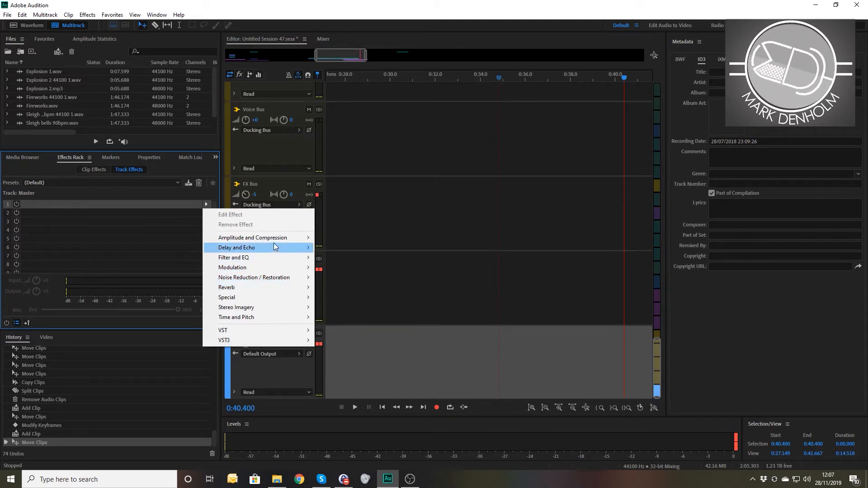
pyautogui.moveTo(271, 238)
pyautogui.click(363, 287)
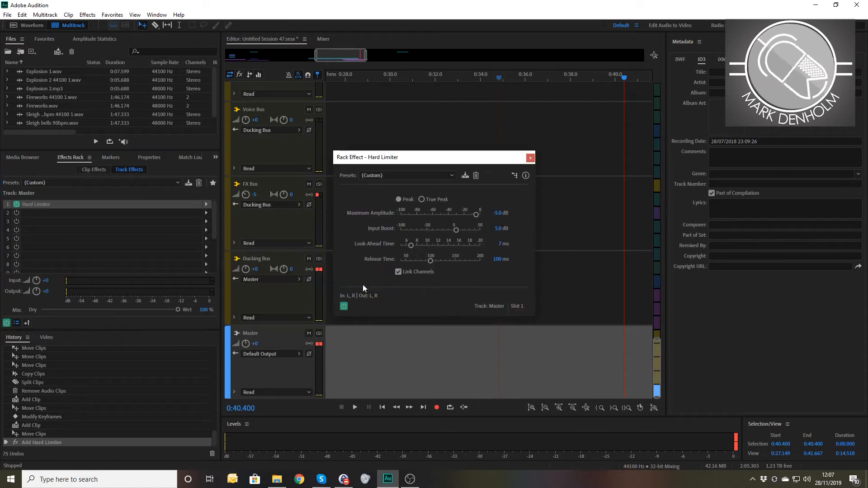
# Step: Set the Hard Limiter's maximum amplitude to -1 dB and input boost to 0 dB, and close its settings
pyautogui.click(500, 212)
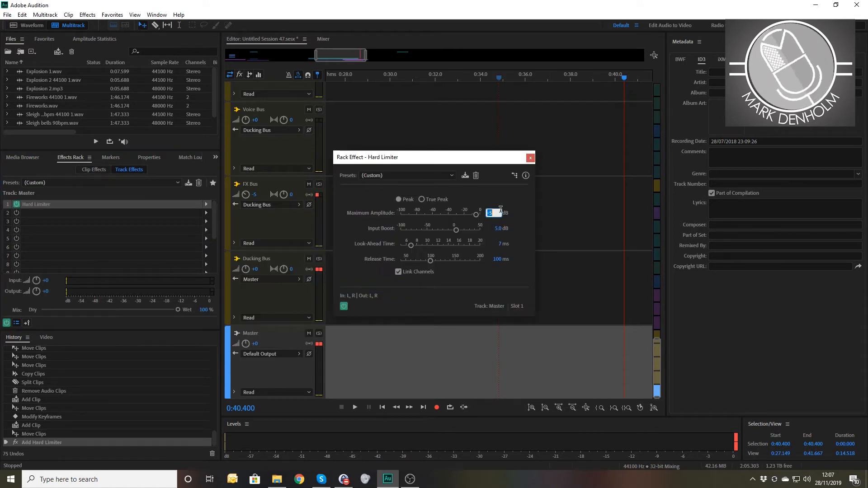
pyautogui.write('-')
pyautogui.press('Return')
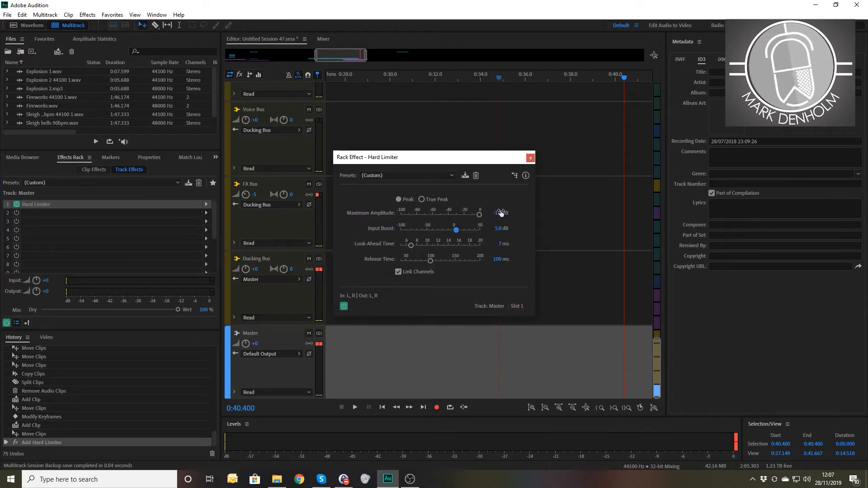
pyautogui.press('Return')
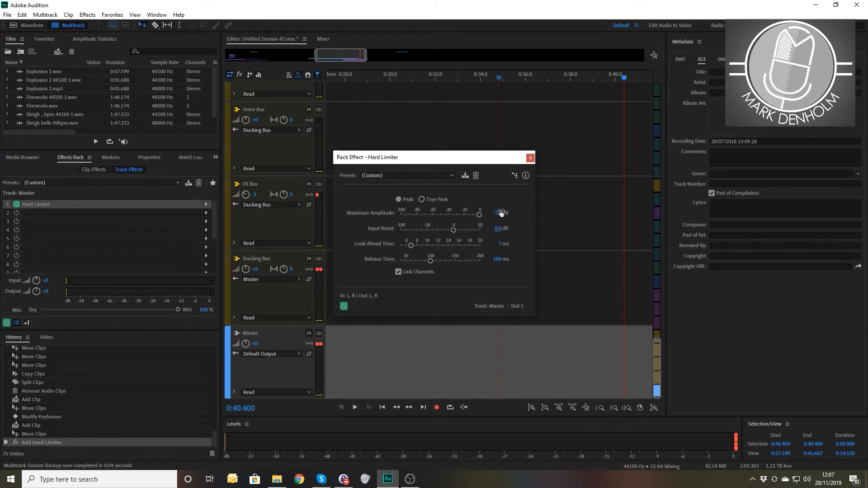
pyautogui.click(529, 159)
# Step: Play the limited mix from 0:32.269 and lower the Explosion 2 clip's volume envelope slightly on SFX2
pyautogui.scroll(8, 505, 138)
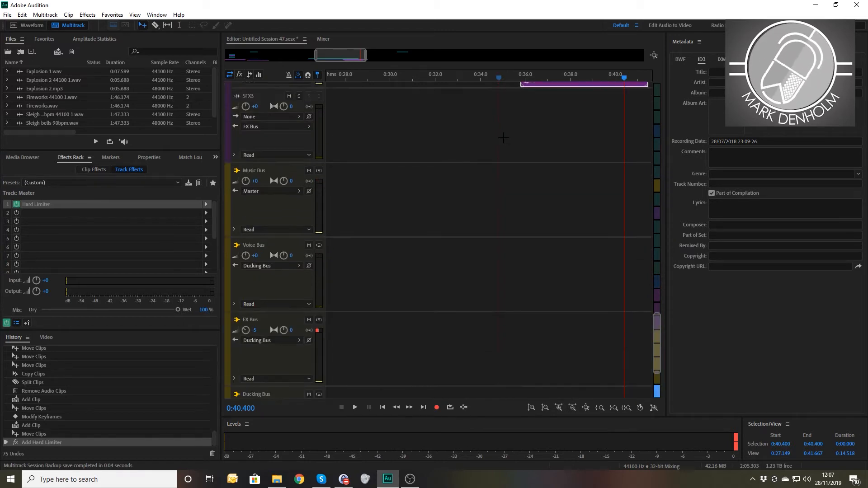
pyautogui.click(442, 78)
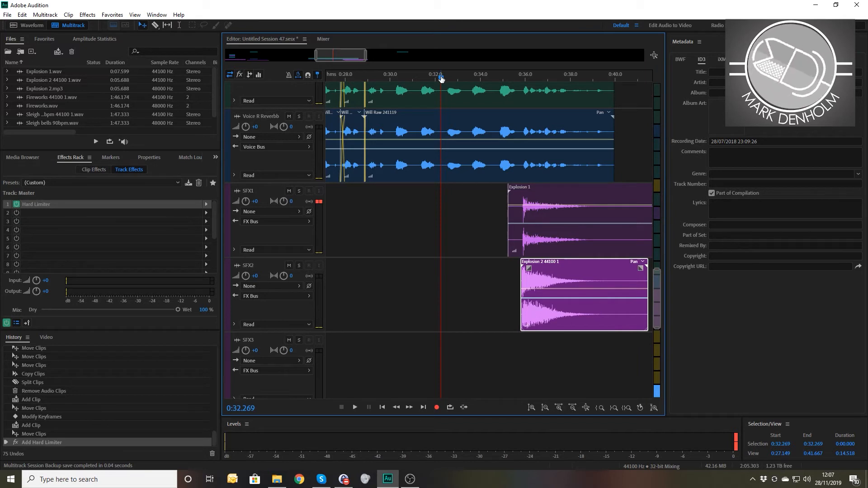
pyautogui.press('space')
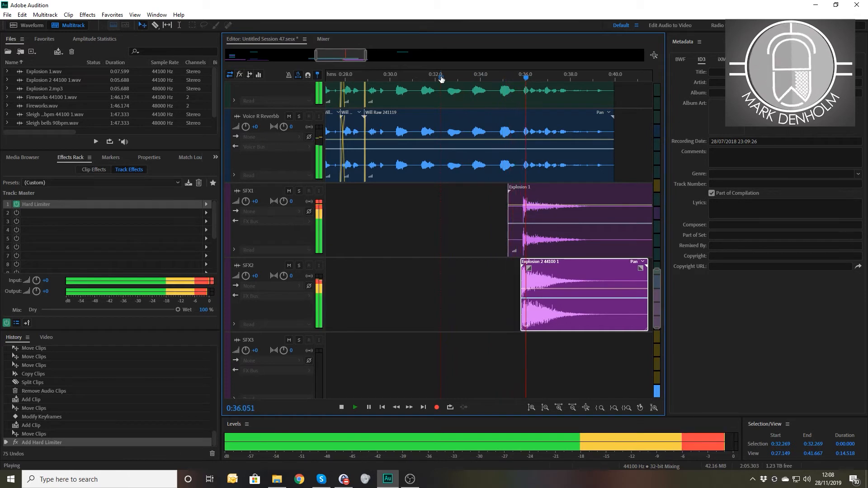
pyautogui.press('space')
pyautogui.click(548, 291)
pyautogui.moveTo(548, 292); pyautogui.dragTo(557, 302)
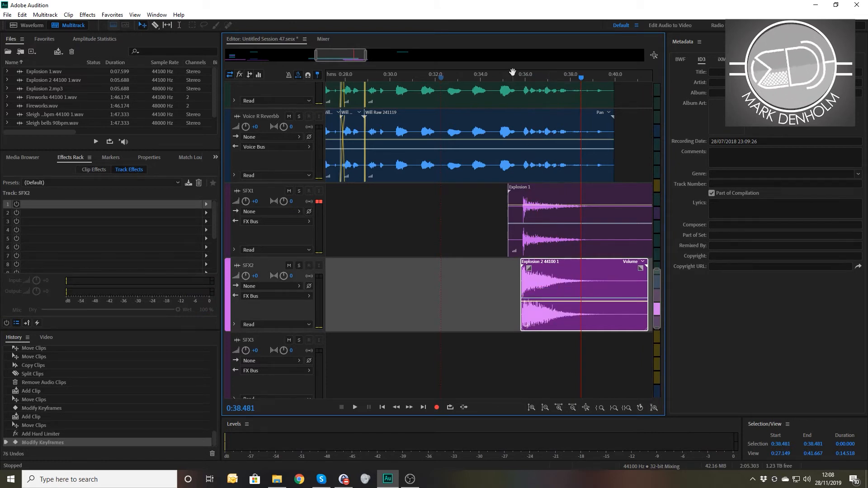
# Step: Play from 0:35.482 and split the Voice Flanger 2 clip at 0:36.873
pyautogui.scroll(3, 514, 78)
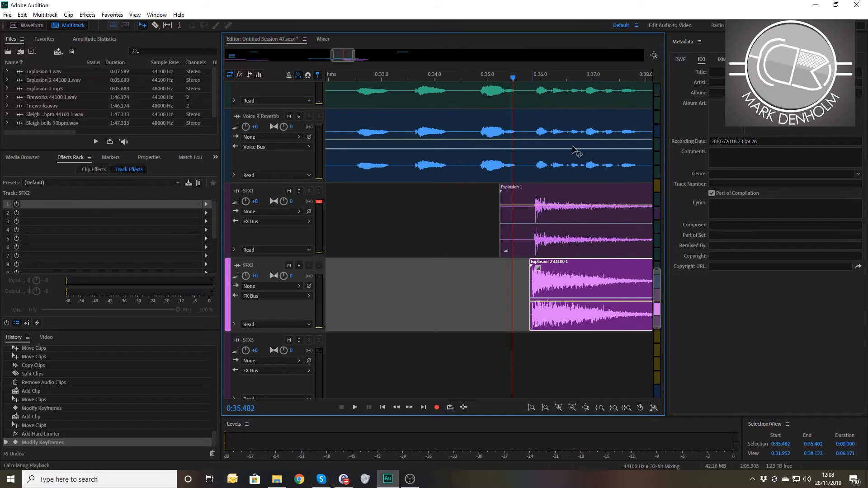
pyautogui.press('space')
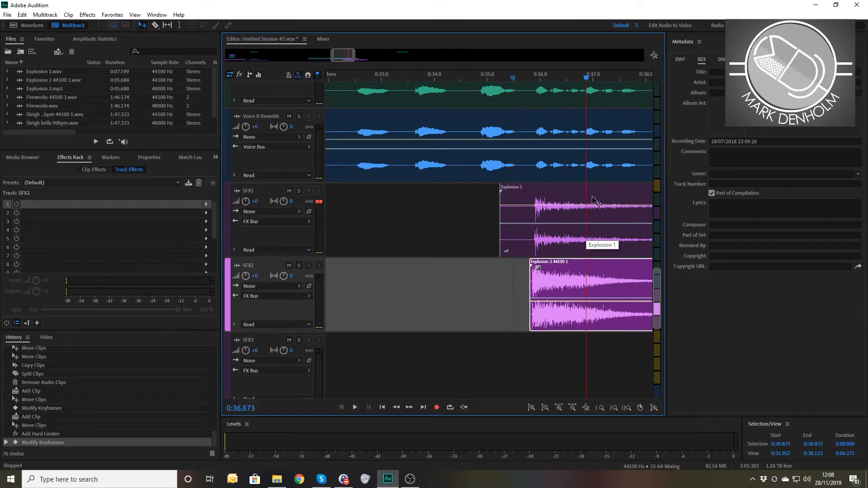
pyautogui.scroll(2, 611, 149)
pyautogui.click(612, 155)
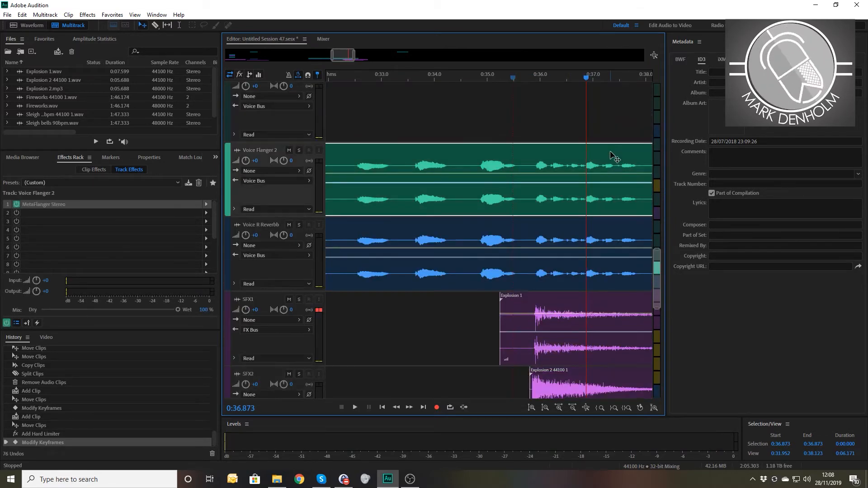
pyautogui.hotkey('ctrl', 'k')
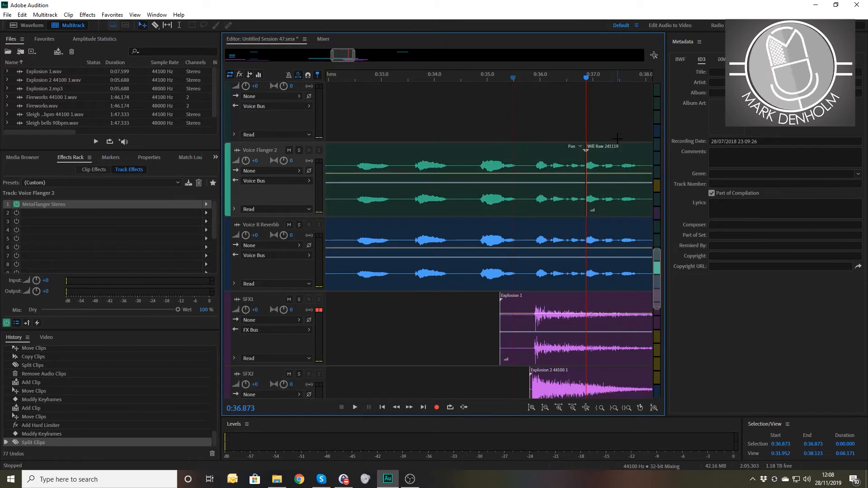
# Step: Copy the final split phrase from Voice Flanger 2 to Voice Echo at 0:36.873 and lower the copy's volume envelope slightly
pyautogui.scroll(4, 573, 144)
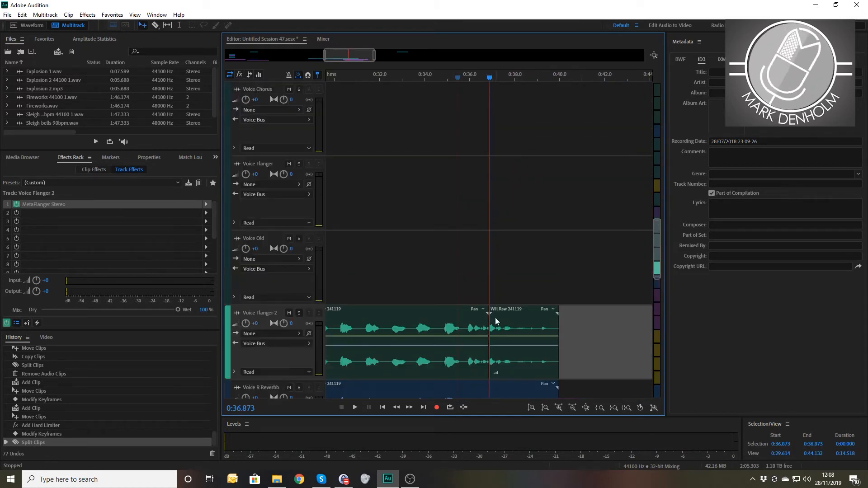
pyautogui.moveTo(507, 312); pyautogui.dragTo(513, 219)
pyautogui.click(535, 226)
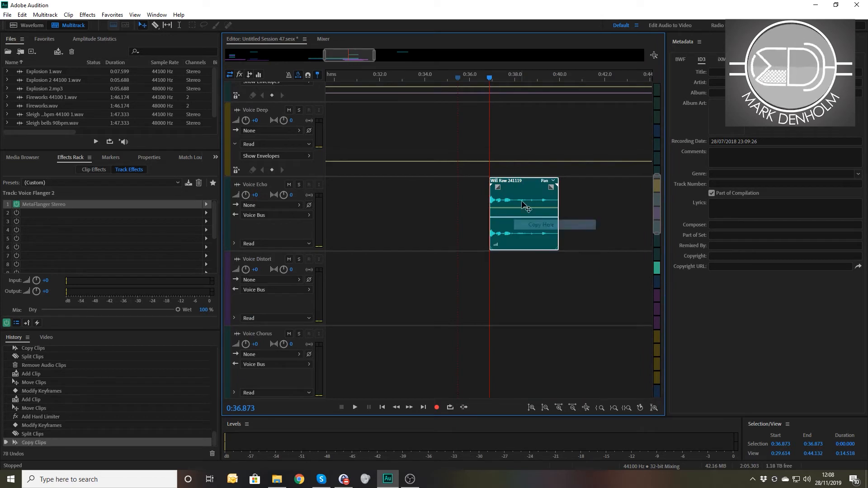
pyautogui.click(523, 211)
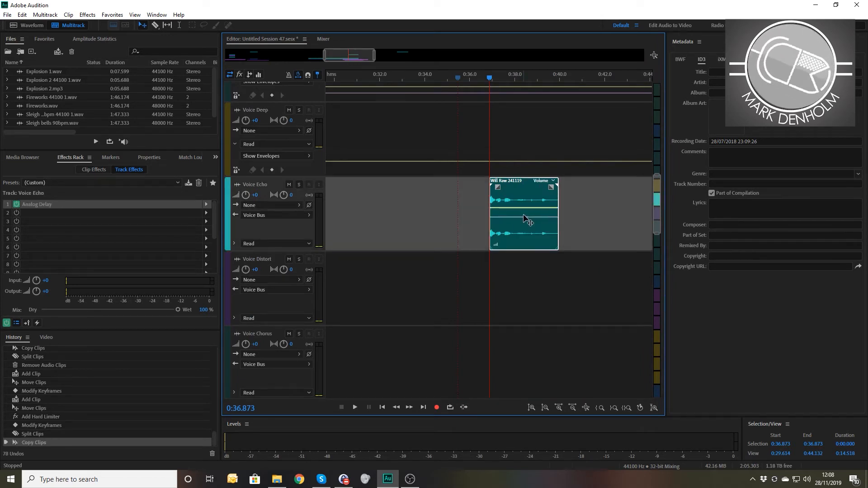
pyautogui.moveTo(524, 216); pyautogui.dragTo(522, 221)
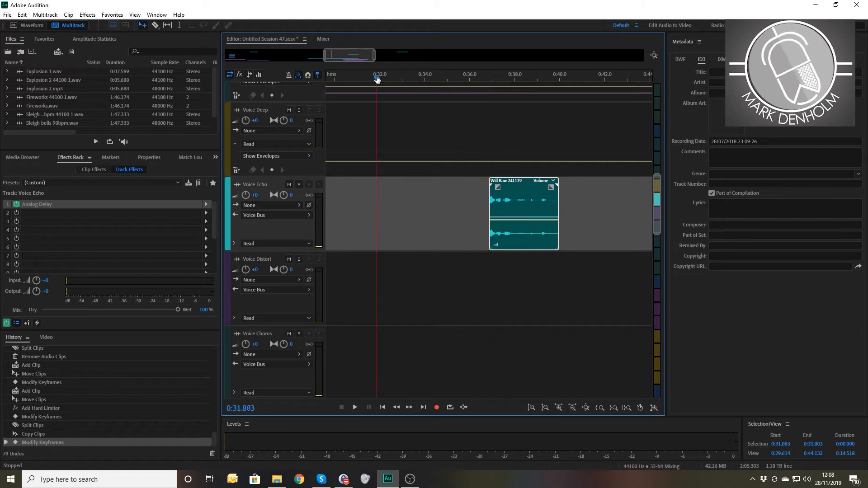
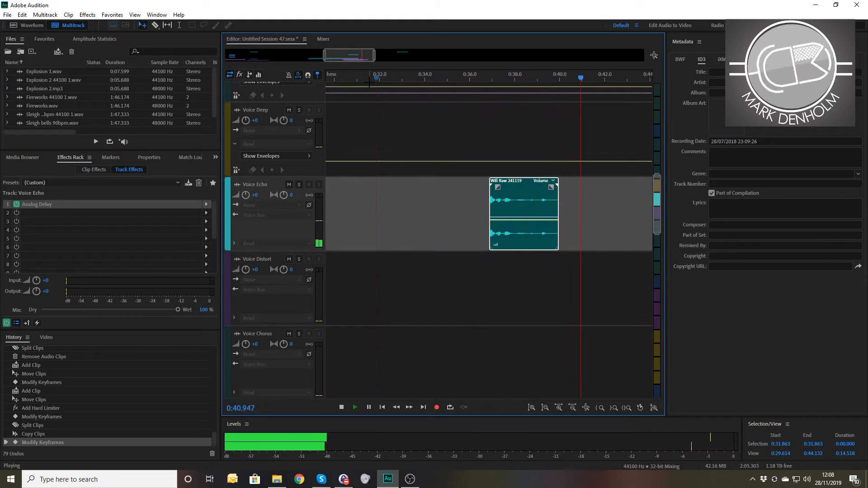
# Step: Trim the end of the Voice Echo clip back to about 0:38.2 and play the result from 0:35.879
pyautogui.press('space')
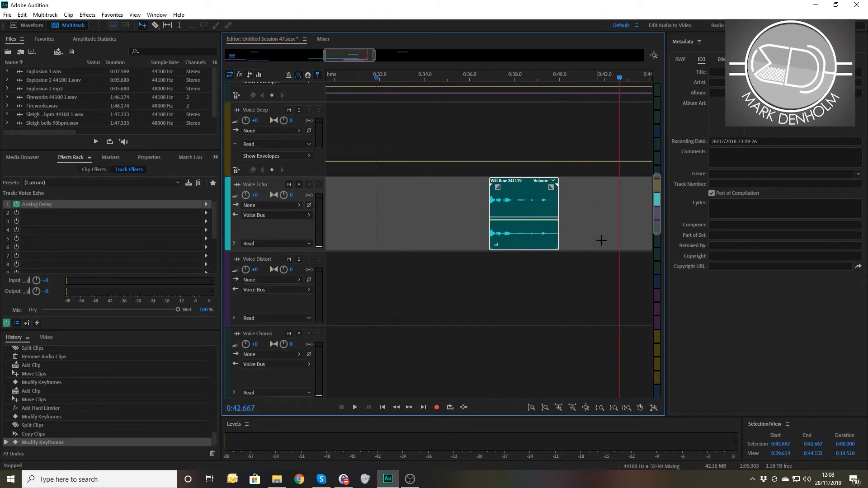
pyautogui.moveTo(558, 195); pyautogui.dragTo(520, 195)
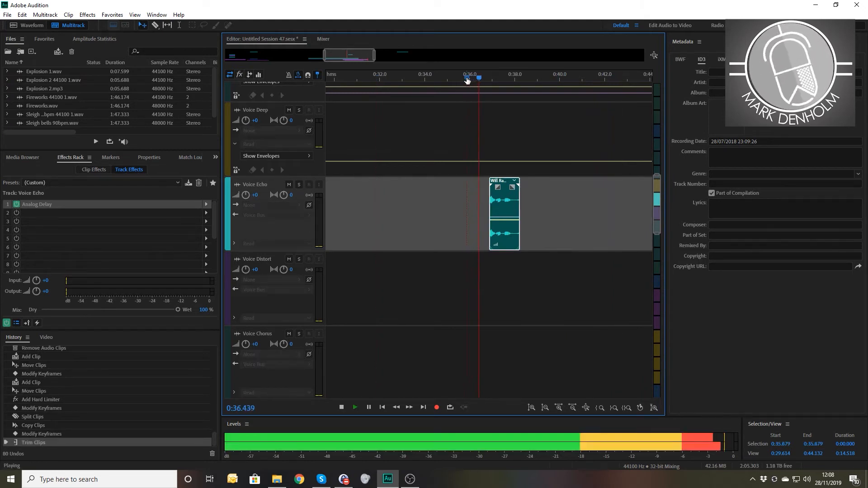
pyautogui.scroll(1, 467, 80)
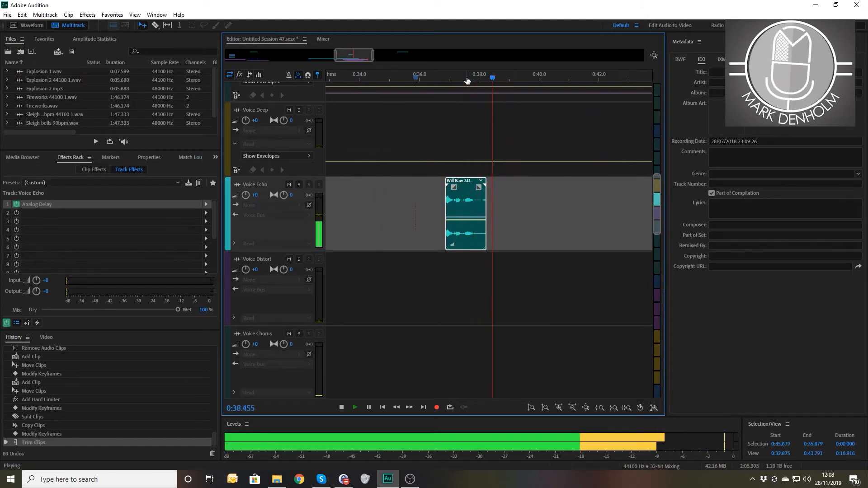
pyautogui.scroll(3, 468, 80)
pyautogui.scroll(-4, 457, 89)
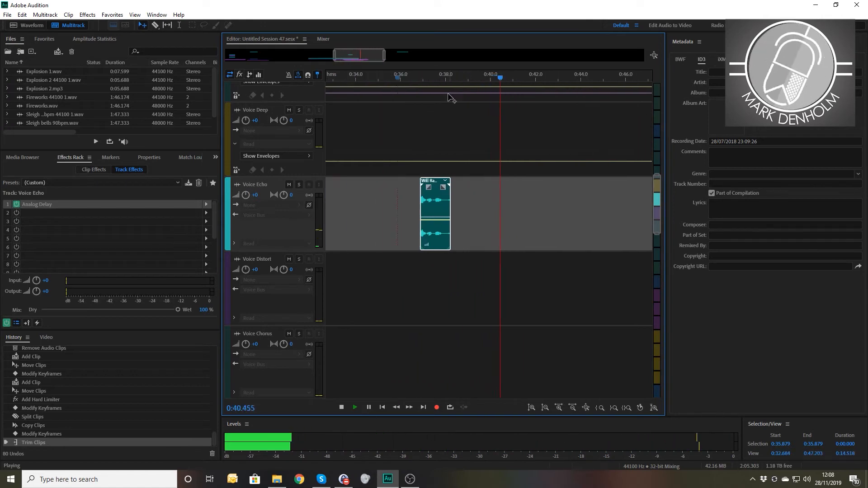
pyautogui.press('space')
# Step: Enable the Studio Reverb effect on the Voice Bus and play from 0:34.070
pyautogui.scroll(-10, 355, 235)
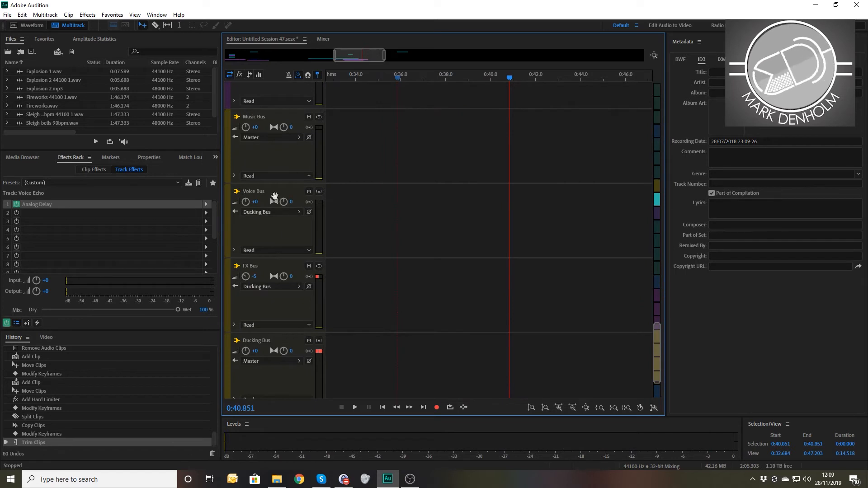
pyautogui.click(272, 195)
pyautogui.scroll(-2, 130, 232)
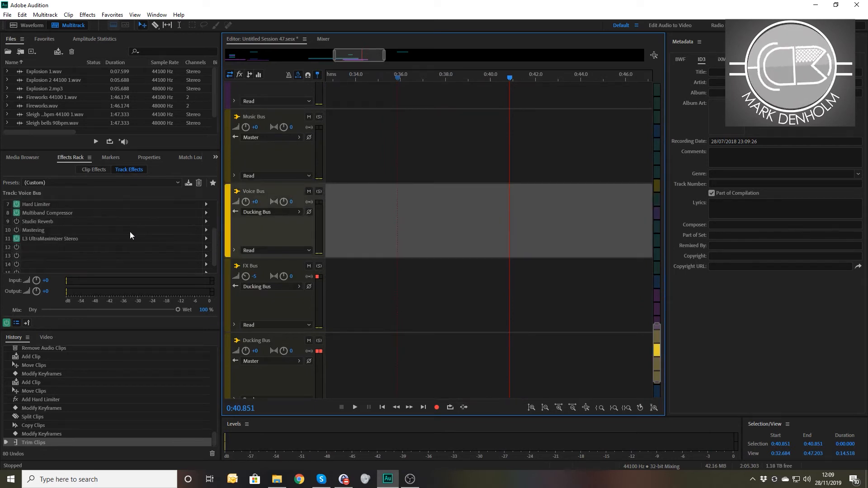
pyautogui.click(14, 223)
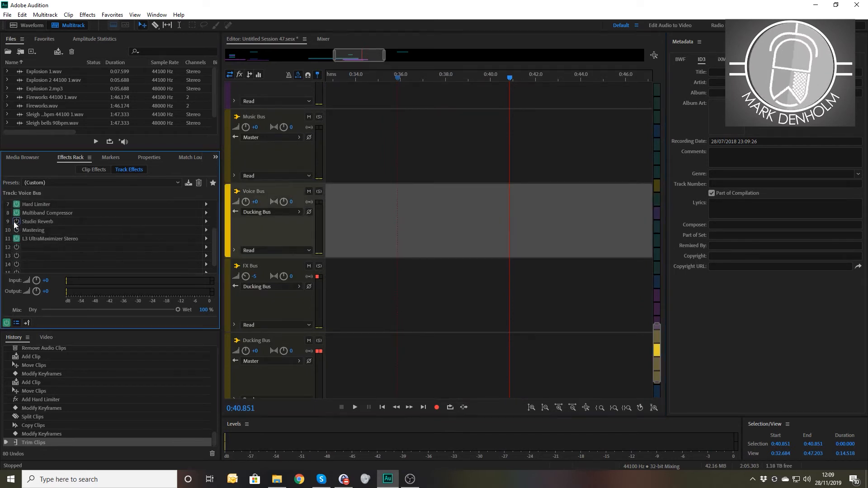
pyautogui.click(357, 78)
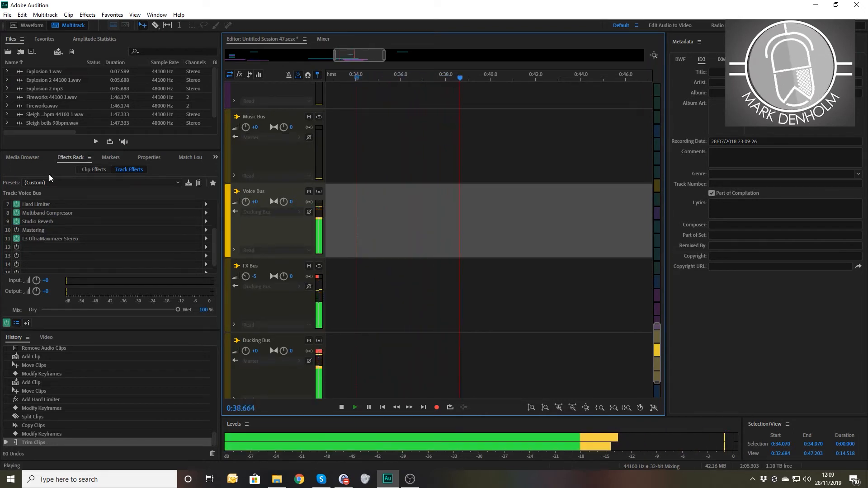
pyautogui.press('space')
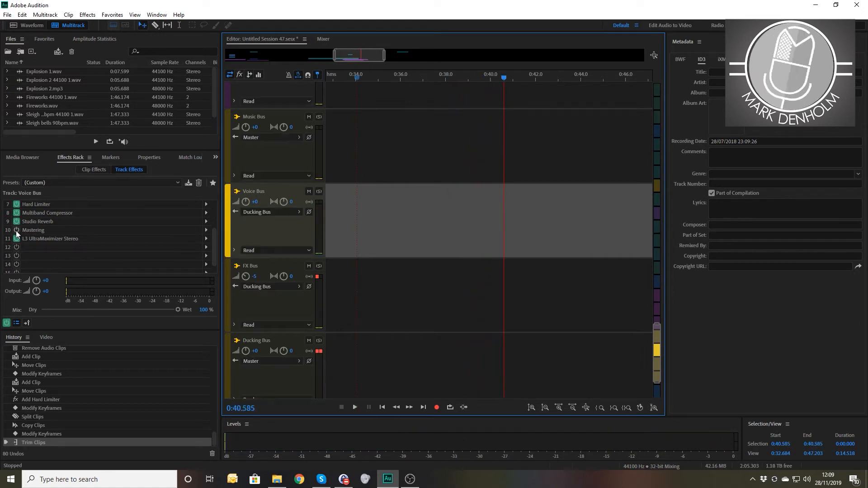
# Step: Enable Mastering on the Voice Bus, set its exciter to 100% and loudness maximizer to 0%, and listen from 0:36.379
pyautogui.click(16, 230)
pyautogui.doubleClick(26, 231)
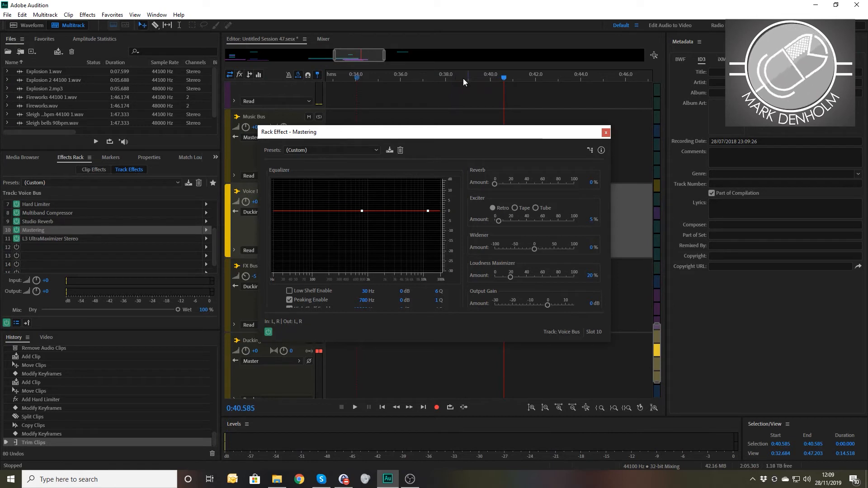
pyautogui.click(379, 78)
pyautogui.press('space')
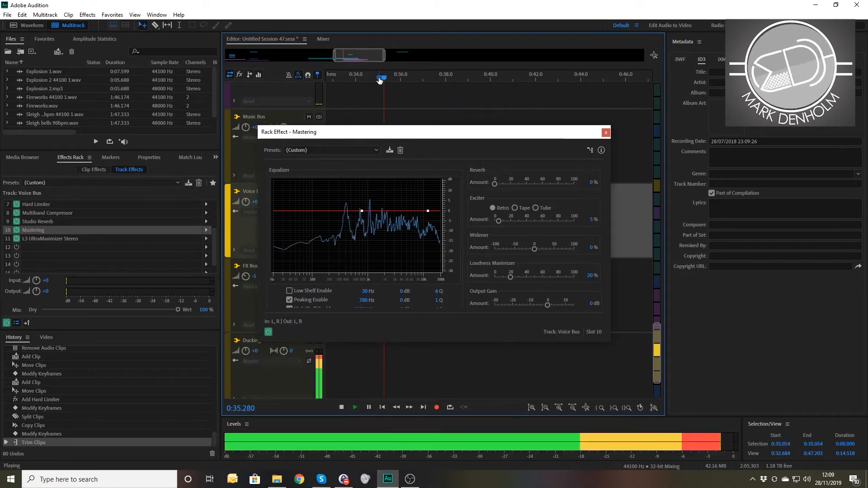
pyautogui.press('space')
pyautogui.click(498, 220)
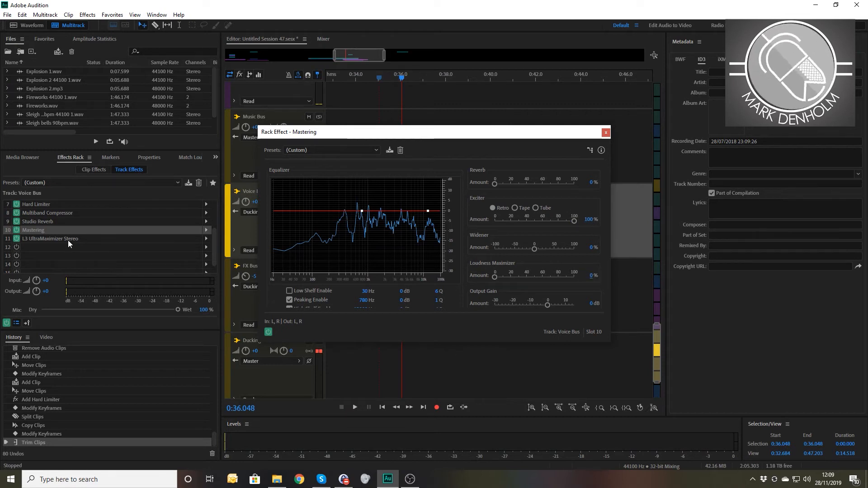
pyautogui.click(409, 78)
pyautogui.press('space')
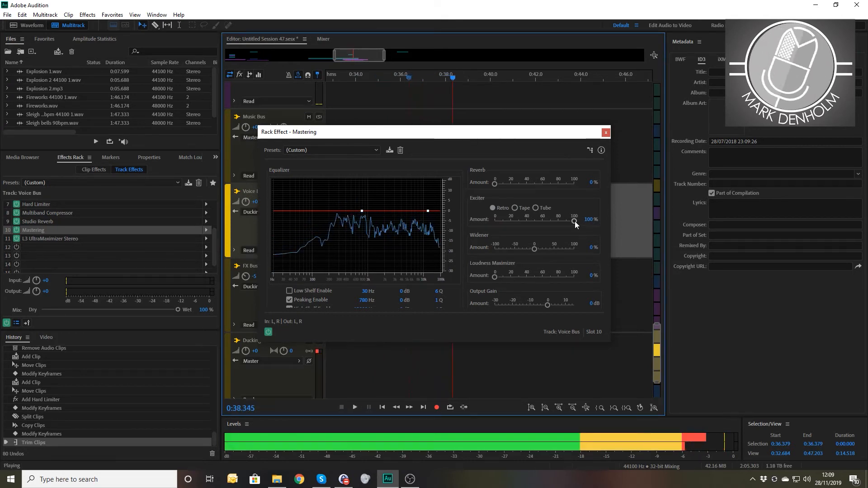
# Step: Set the Mastering exciter on the Voice Bus to 51%, listen from 0:35.556, and close the effect's settings
pyautogui.press('space')
pyautogui.moveTo(575, 222); pyautogui.dragTo(534, 220)
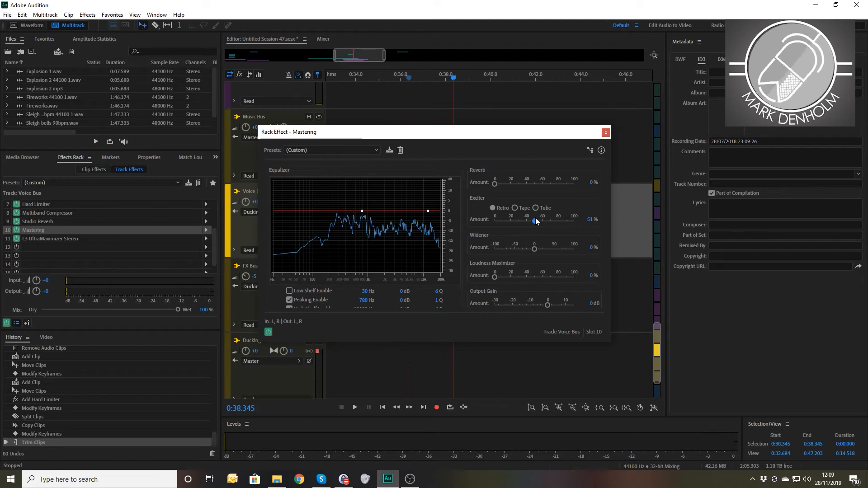
pyautogui.click(391, 79)
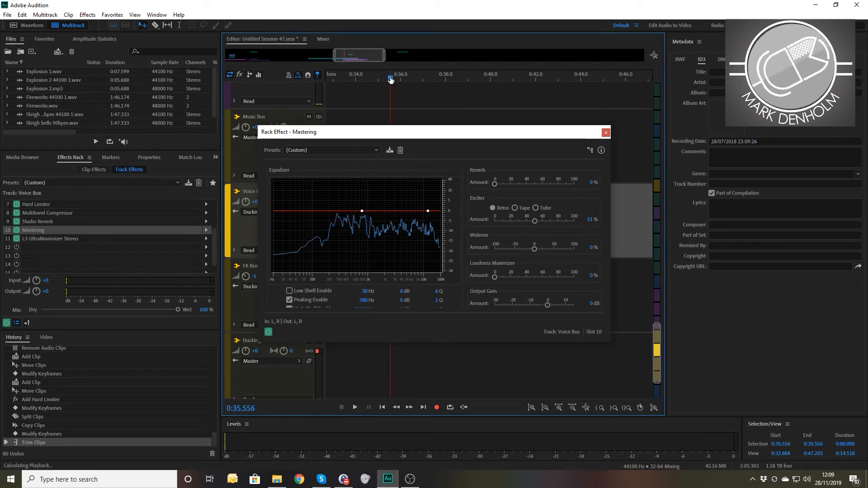
pyautogui.press('space')
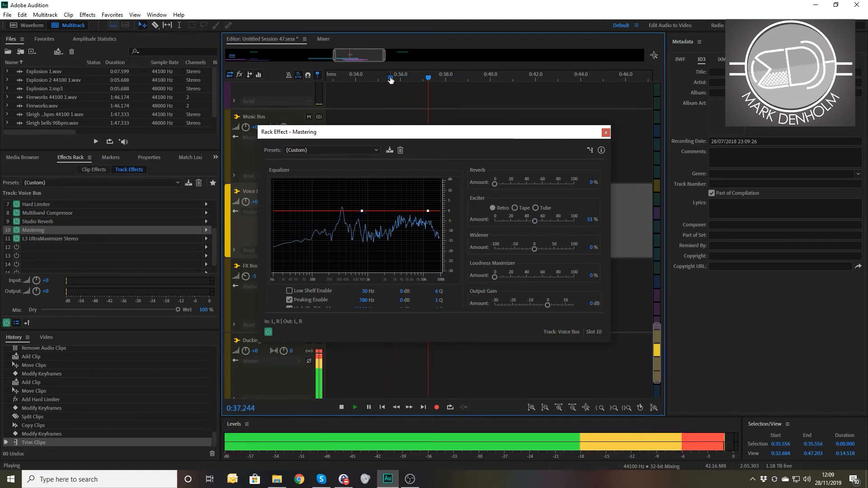
pyautogui.click(606, 133)
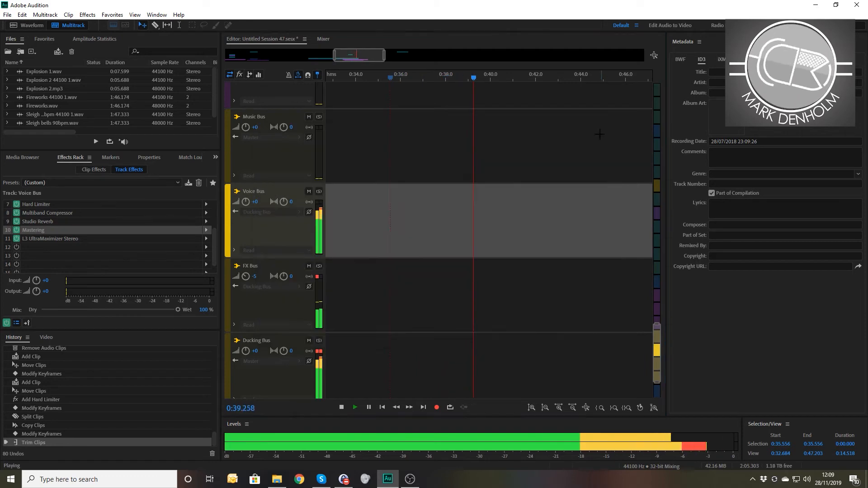
pyautogui.press('space')
pyautogui.press('\\')
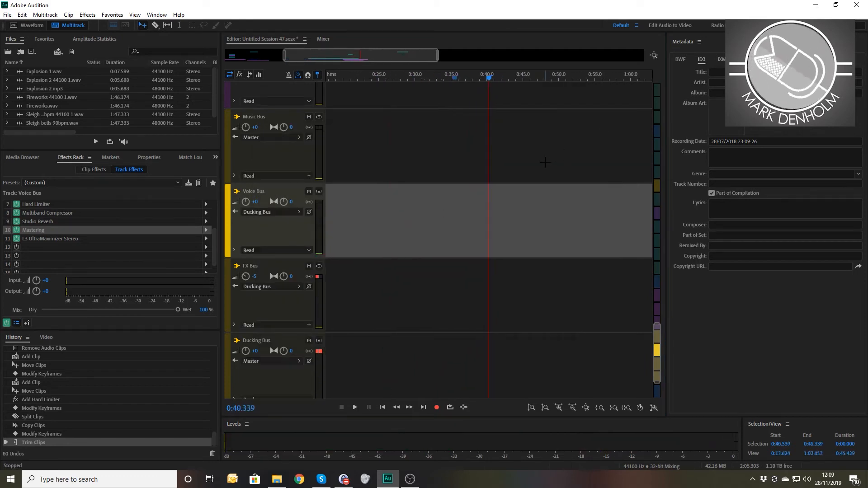
# Step: Play the layered voice phrases and explosions from 0:33.998 to review the mix
pyautogui.scroll(10, 433, 231)
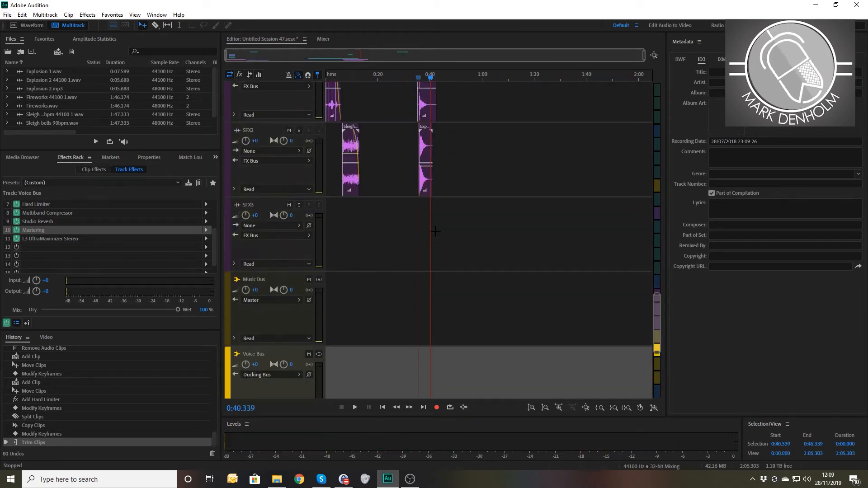
pyautogui.click(390, 80)
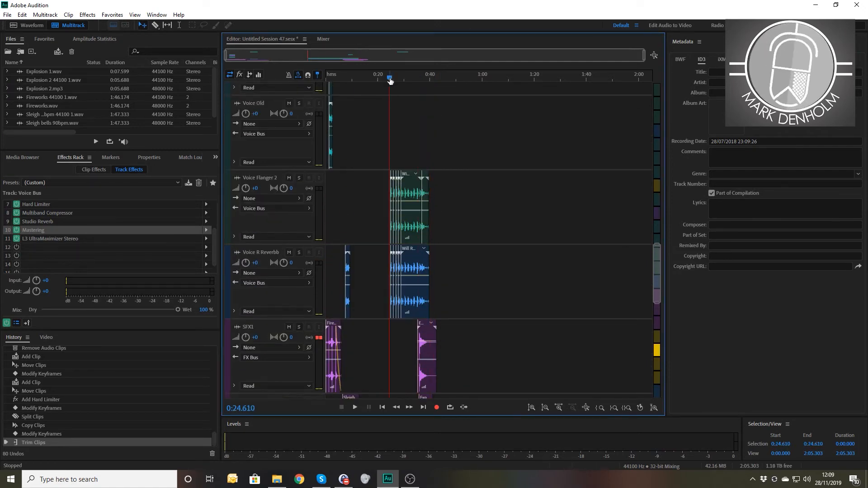
pyautogui.press('=')
pyautogui.press('=')
pyautogui.press('=')
pyautogui.press('=')
pyautogui.press('=')
pyautogui.press('=')
pyautogui.press('=')
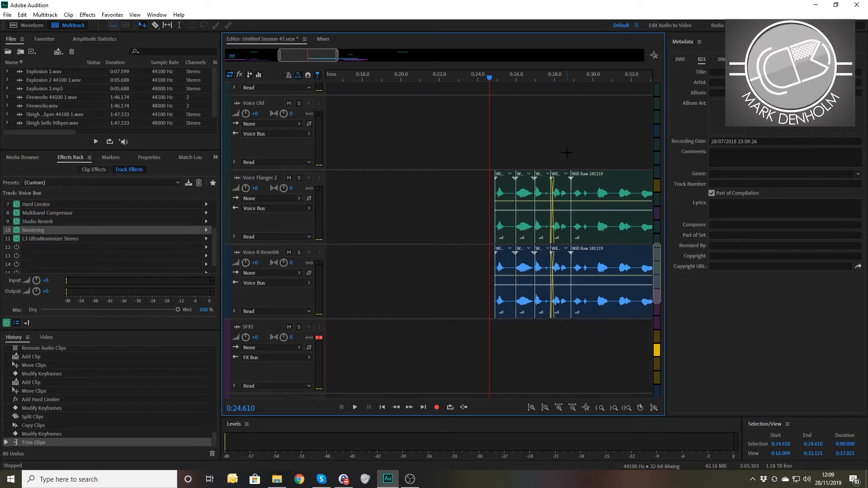
pyautogui.press('-')
pyautogui.press('-')
pyautogui.press('-')
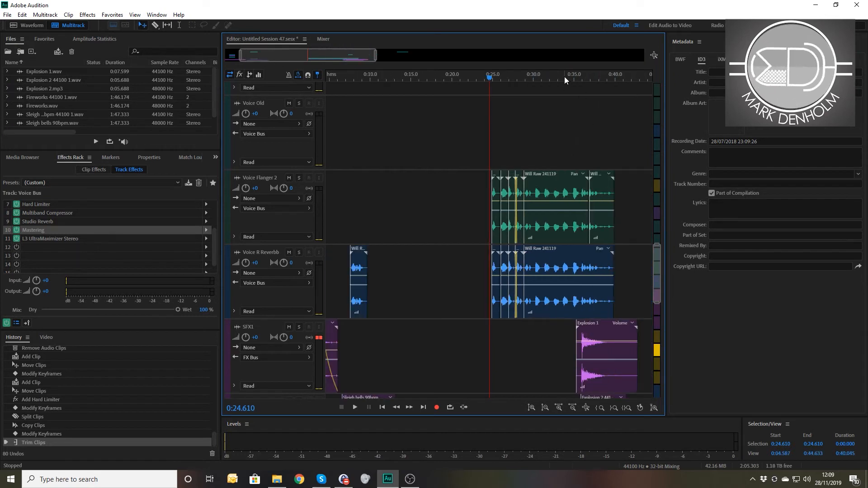
pyautogui.click(566, 76)
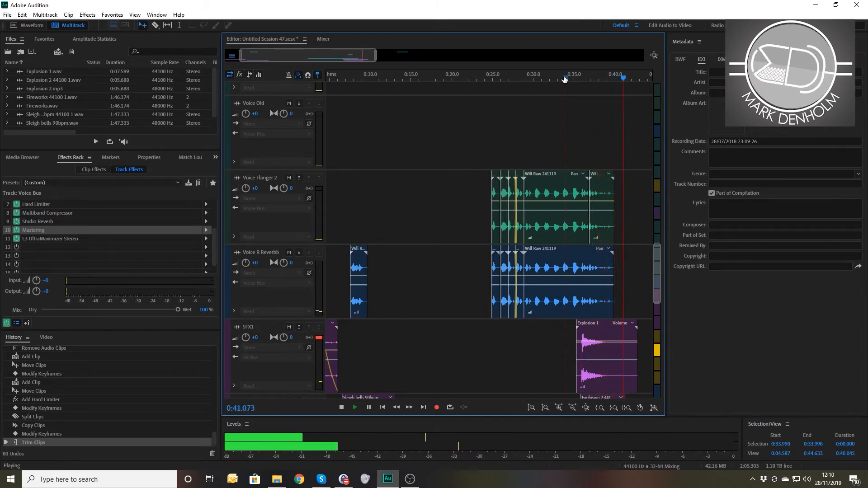
pyautogui.press('space')
# Step: Bring the Big Cars - Silent Partners WAV from File Explorer onto Music 1 at 1:20.069 and play its start
pyautogui.scroll(3, 573, 186)
pyautogui.scroll(10, 573, 185)
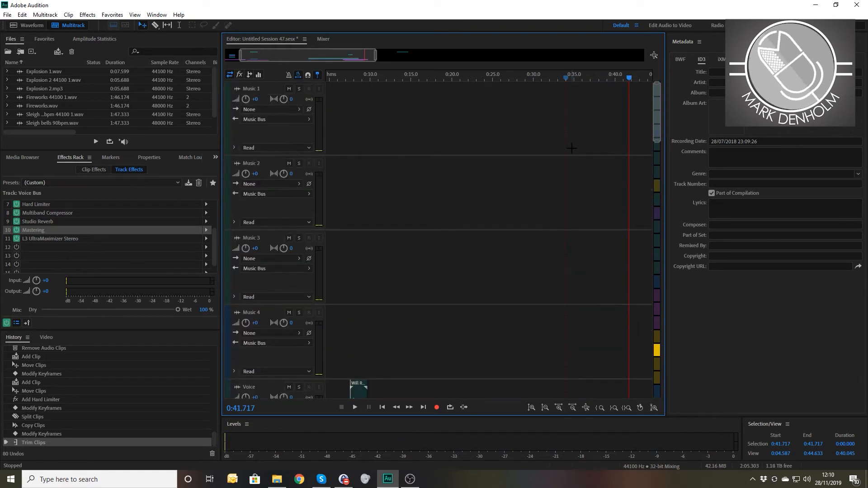
pyautogui.press('-')
pyautogui.press('-')
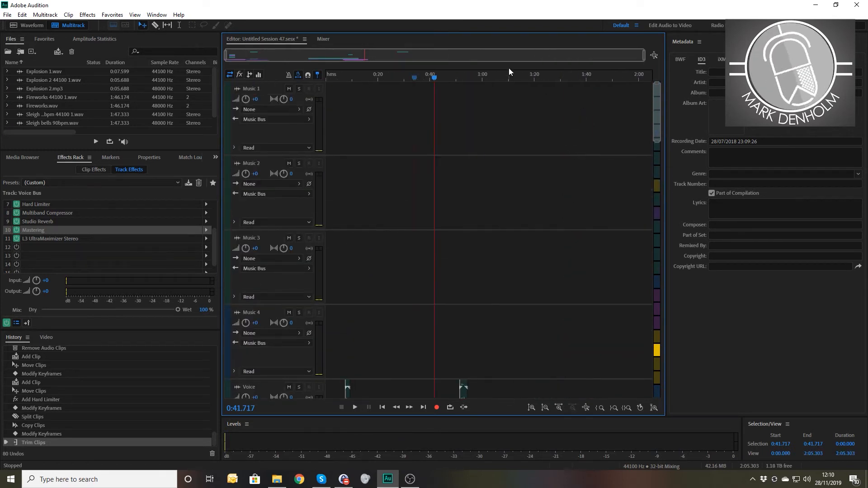
pyautogui.moveTo(507, 76); pyautogui.dragTo(535, 77)
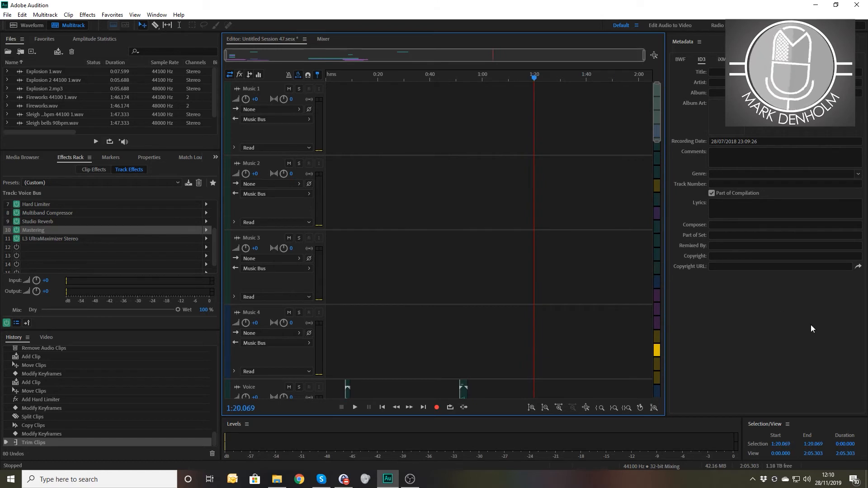
pyautogui.hotkey('alt', 'Tab')
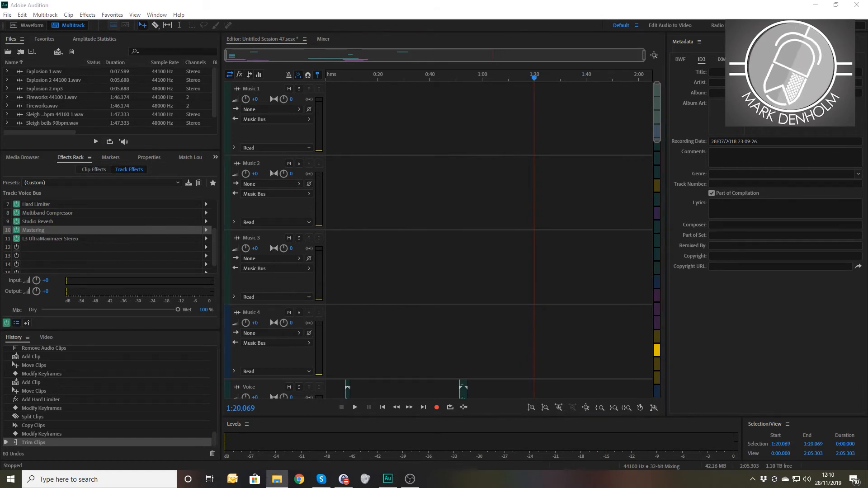
pyautogui.moveTo(649, 162); pyautogui.dragTo(533, 117)
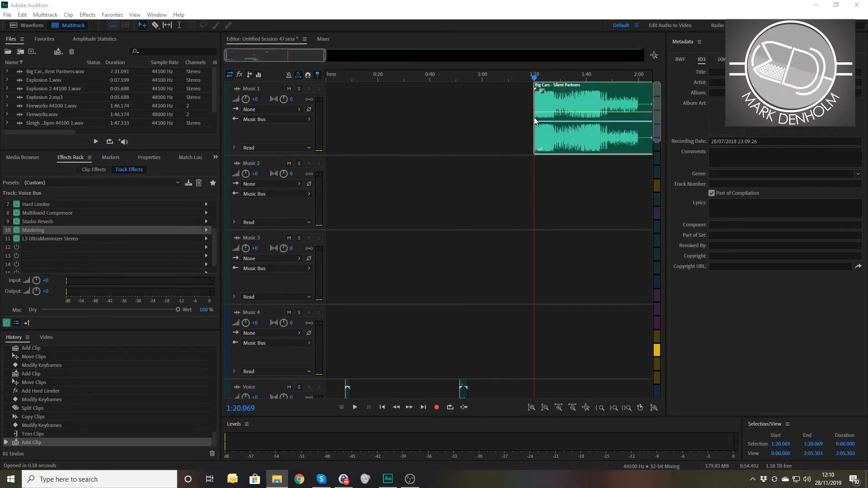
pyautogui.click(510, 125)
pyautogui.press('=')
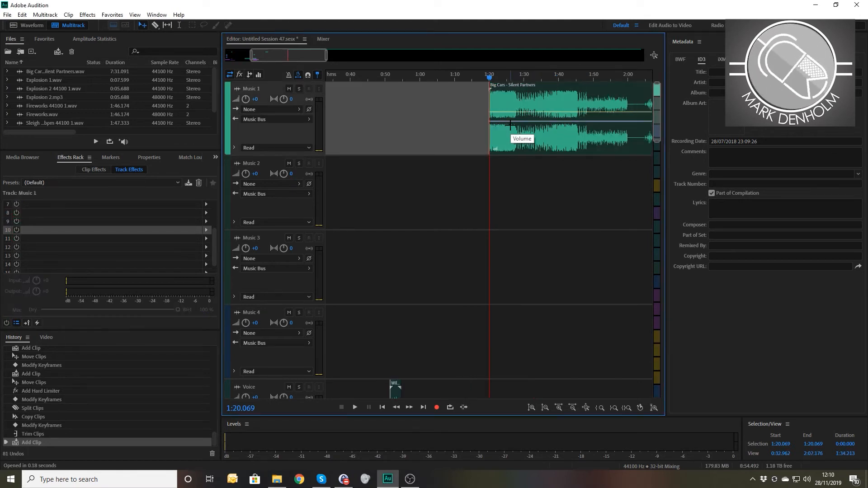
pyautogui.press('=')
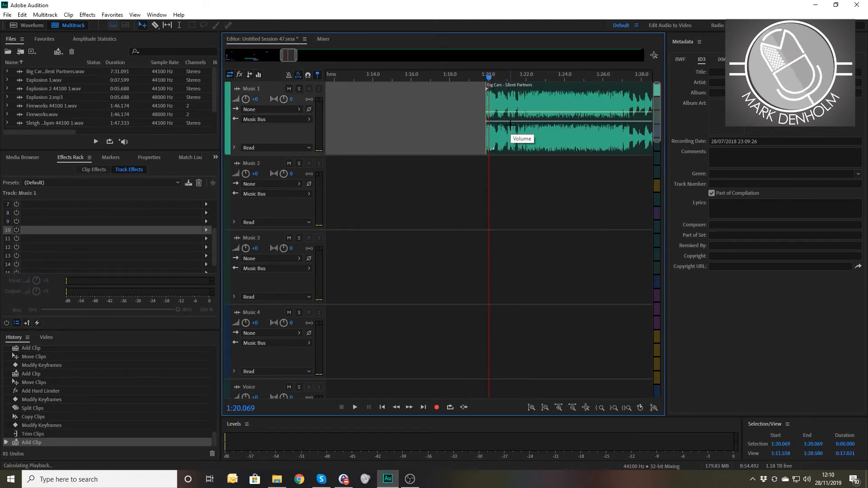
pyautogui.press('space')
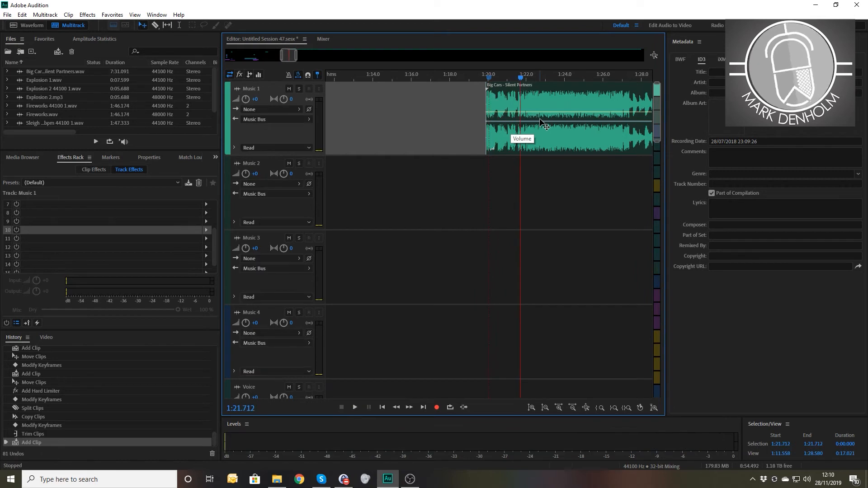
# Step: Move the WAV music clip earlier to about 1:14, listen from 1:58.714, and delete the clip from Music 1
pyautogui.moveTo(556, 105); pyautogui.dragTo(433, 119)
pyautogui.press('-')
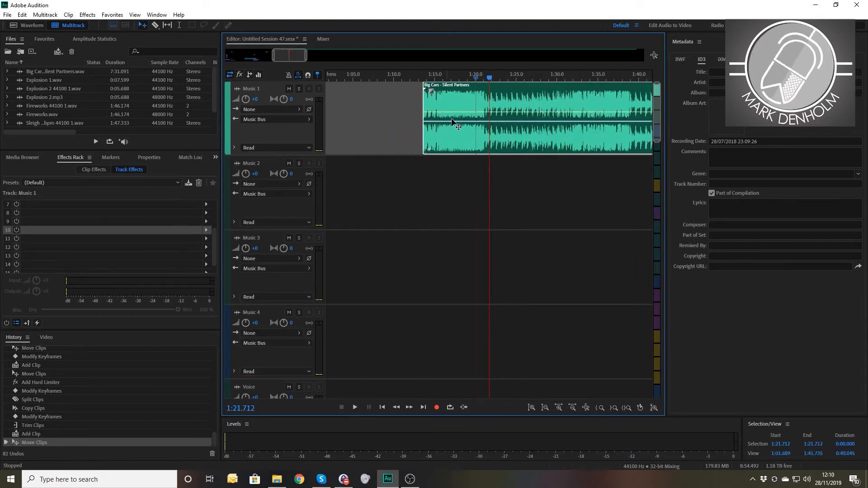
pyautogui.click(586, 79)
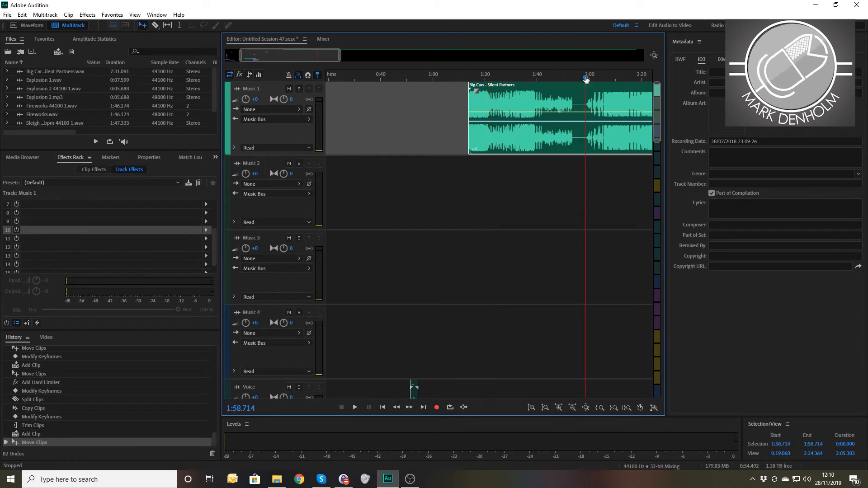
pyautogui.press('space')
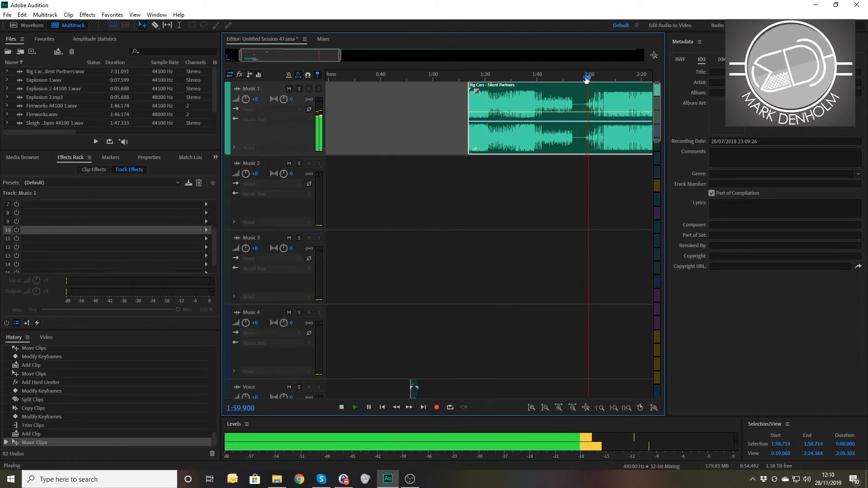
pyautogui.press('space')
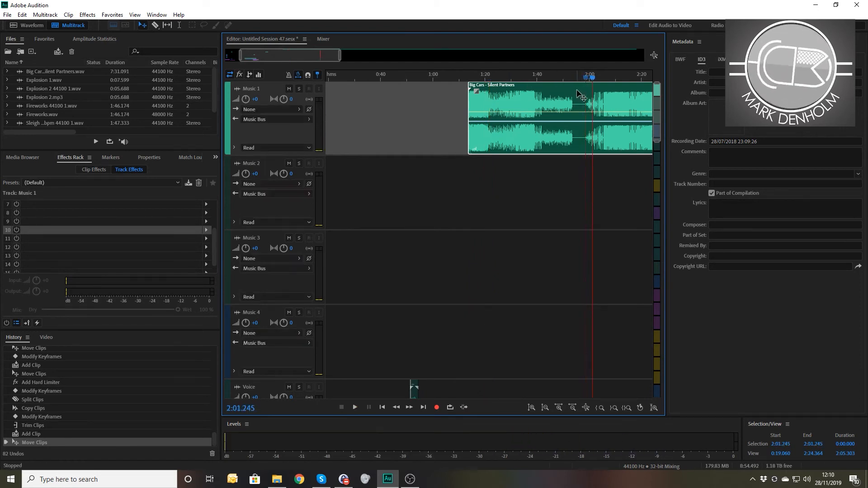
pyautogui.press('Delete')
# Step: Add the Big Cars - Silent Partners MP3 to Music 1 at about 1:48 and play from 1:43.635
pyautogui.moveTo(867, 216); pyautogui.dragTo(557, 106)
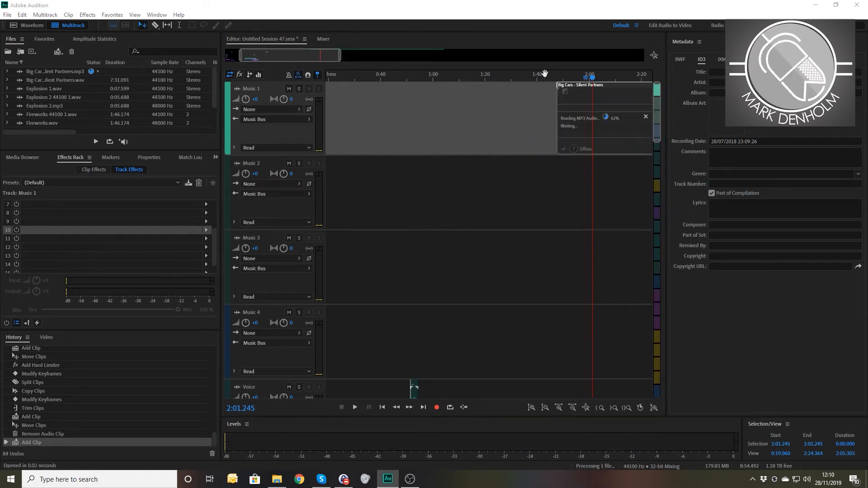
pyautogui.click(547, 75)
pyautogui.press('space')
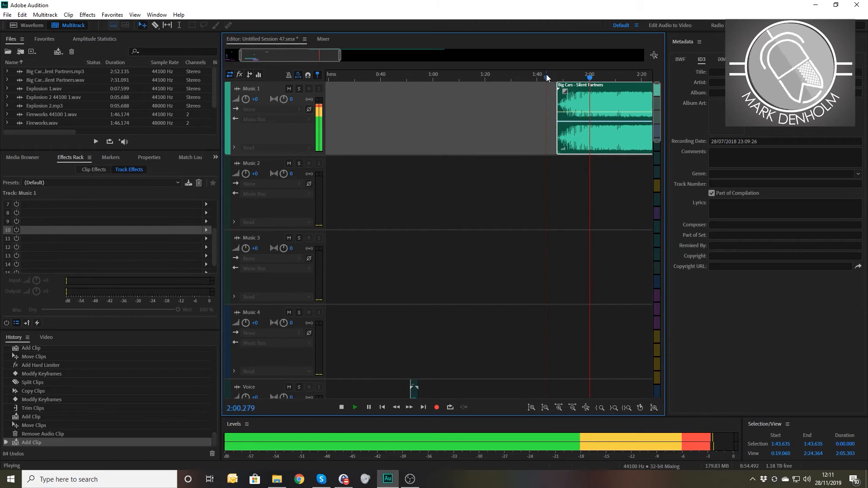
pyautogui.scroll(4, 547, 75)
pyautogui.scroll(5, 546, 74)
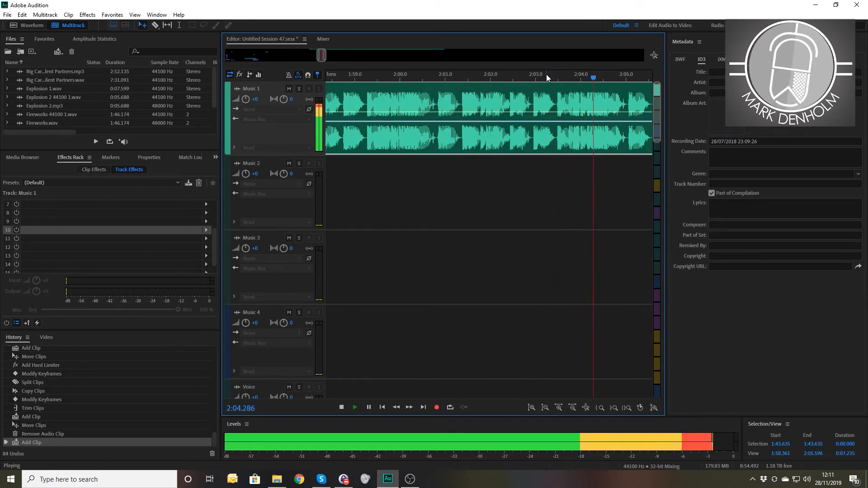
pyautogui.press('space')
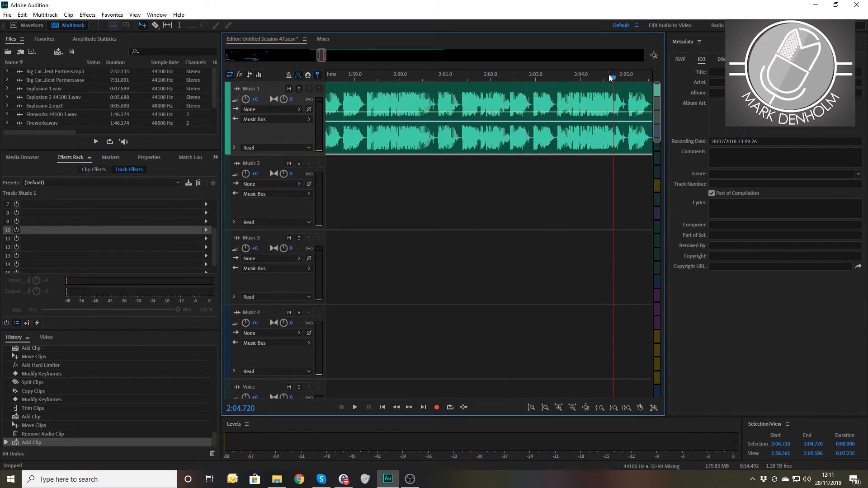
# Step: Split the music clip on Music 1 at 2:04.536 and move the part after the split down to Music 4
pyautogui.moveTo(611, 76); pyautogui.dragTo(605, 76)
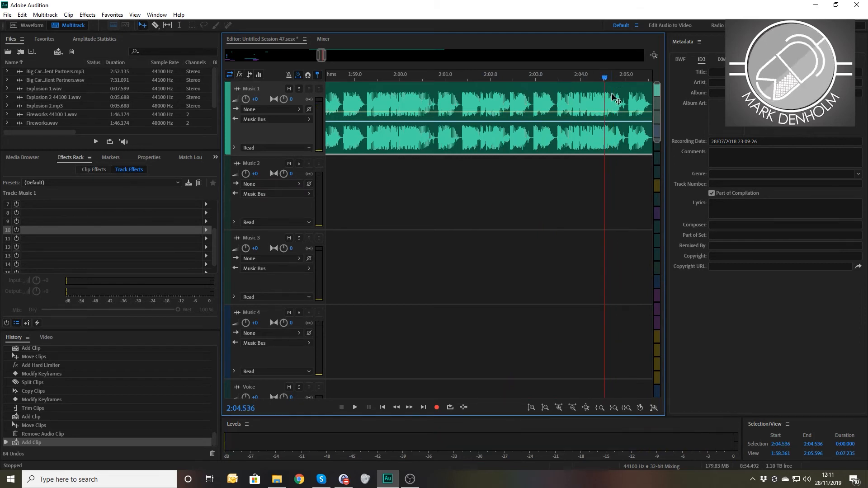
pyautogui.hotkey('ctrl', 'k')
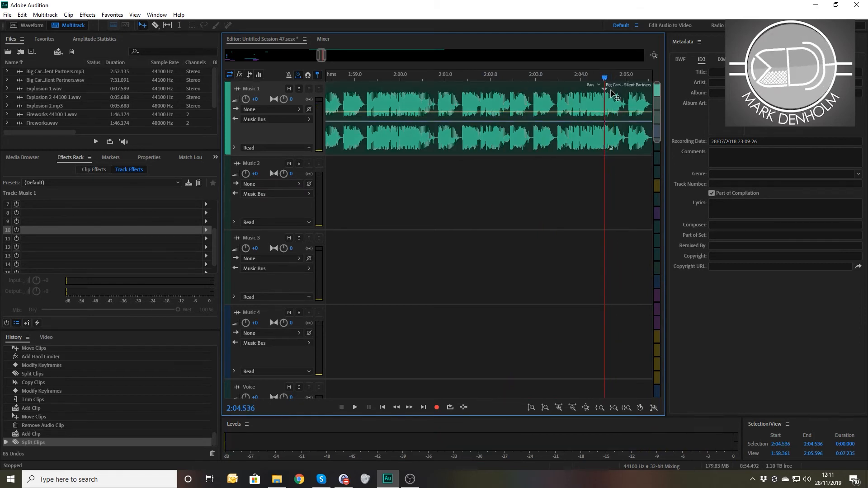
pyautogui.moveTo(610, 90); pyautogui.dragTo(594, 309)
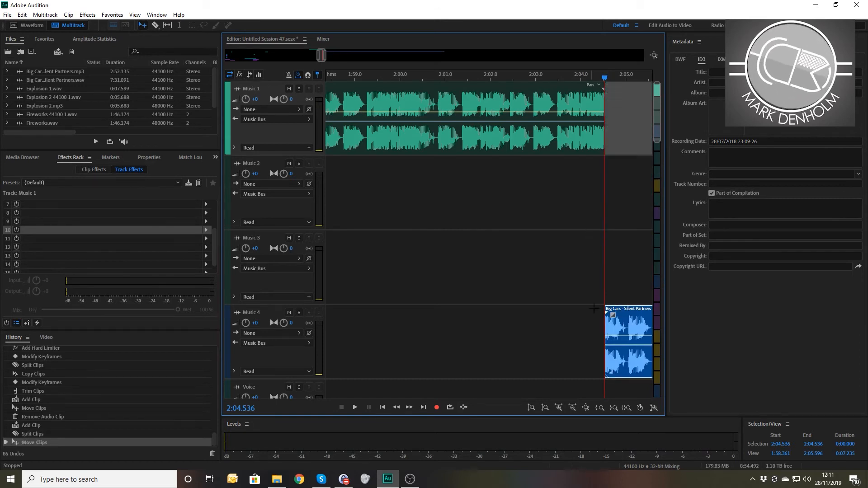
# Step: Split the Music 4 clip at 2:05.016, delete everything after the split, and listen to the ending from 2:00.443
pyautogui.moveTo(628, 78); pyautogui.dragTo(627, 77)
pyautogui.click(647, 322)
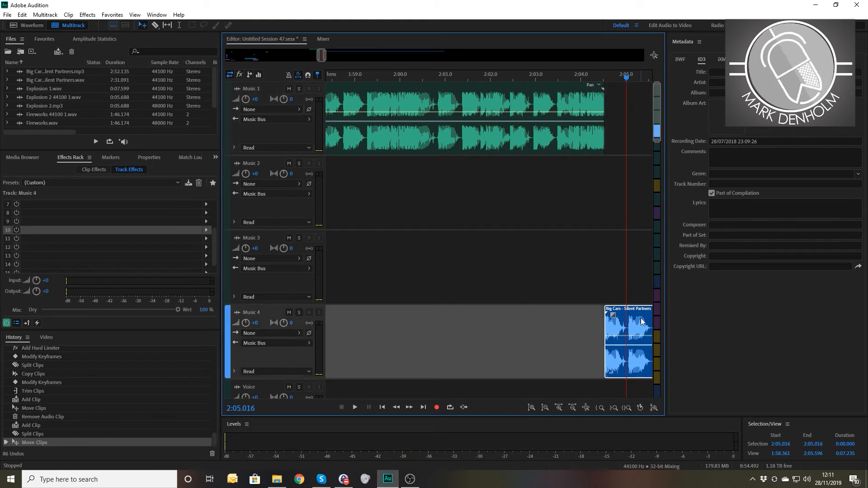
pyautogui.hotkey('ctrl', 'k')
pyautogui.press('Delete')
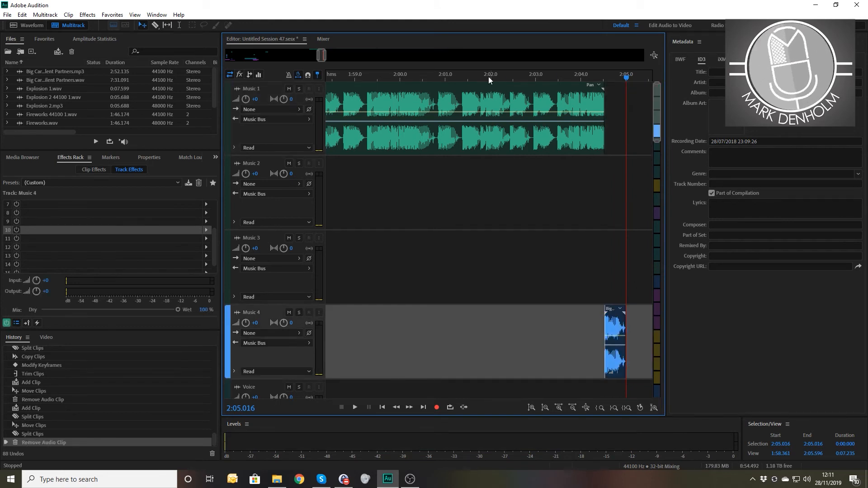
pyautogui.click(421, 78)
pyautogui.press('space')
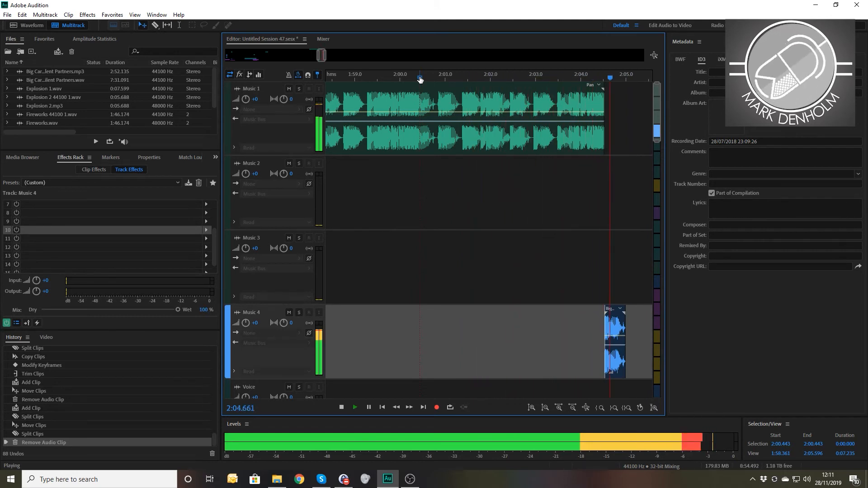
pyautogui.scroll(-10, 420, 80)
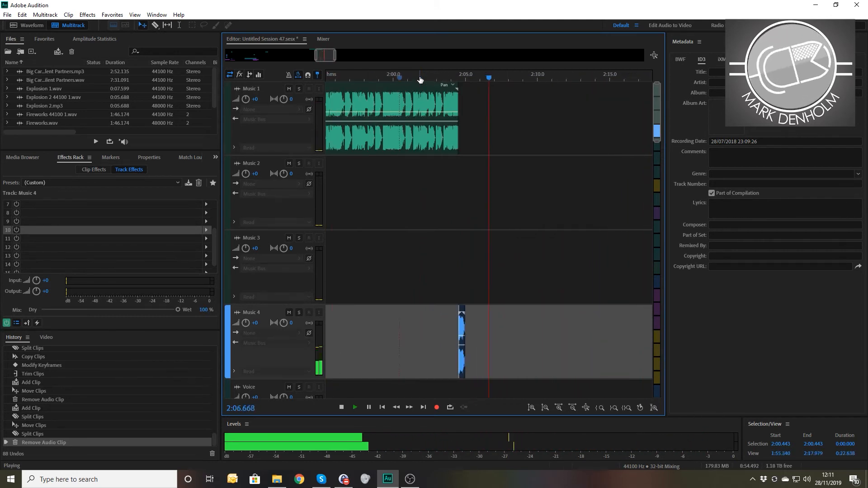
pyautogui.press('space')
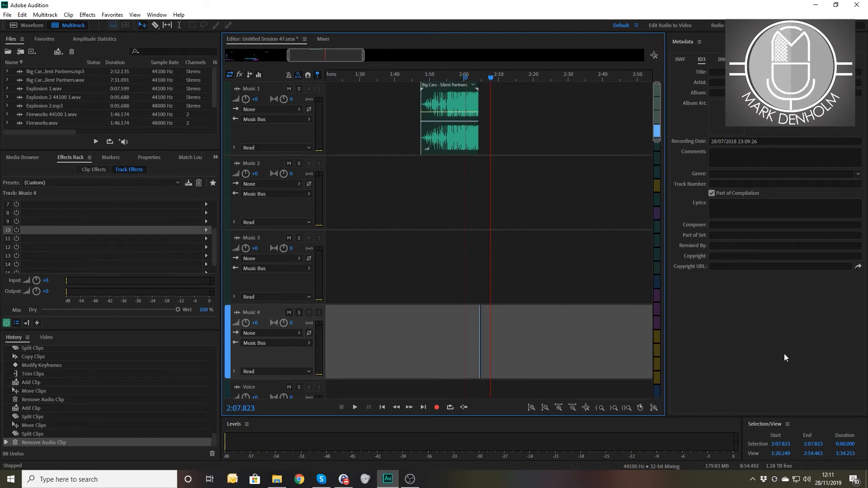
pyautogui.press('\\')
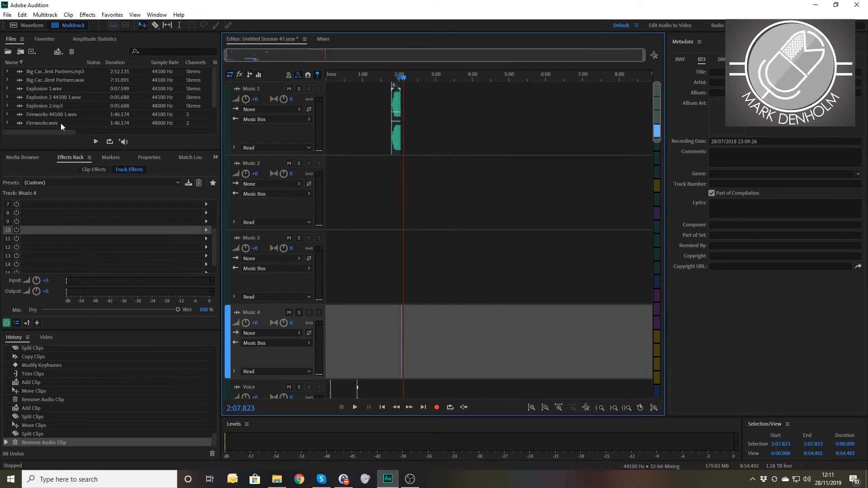
# Step: Add Will Raw 241119.wav to the session at about 1:44 and move the clip down to the Voice track
pyautogui.scroll(-1, 51, 98)
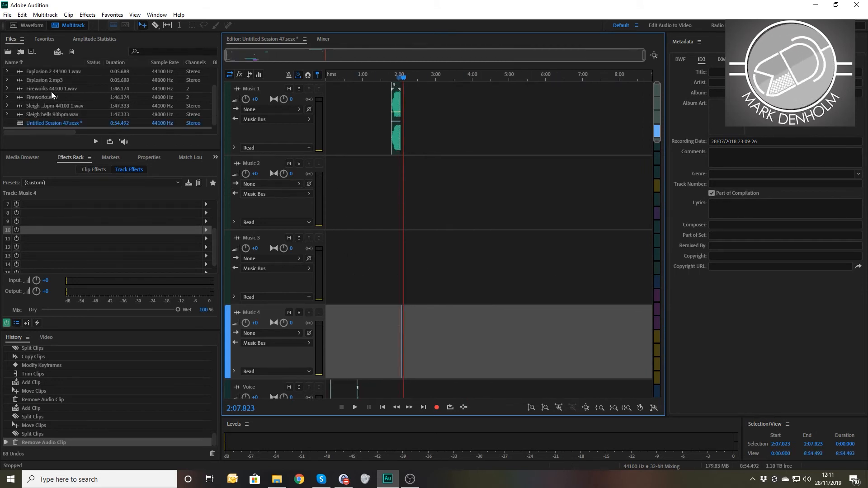
pyautogui.scroll(-1, 48, 95)
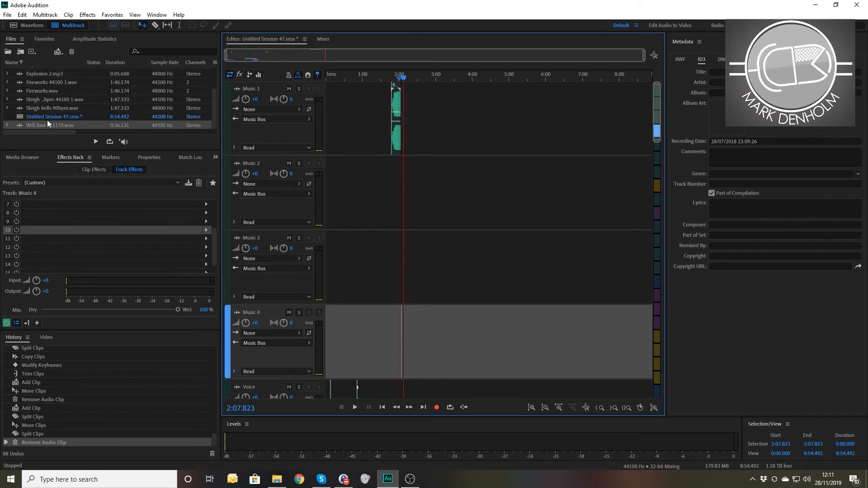
pyautogui.moveTo(47, 120); pyautogui.dragTo(399, 168)
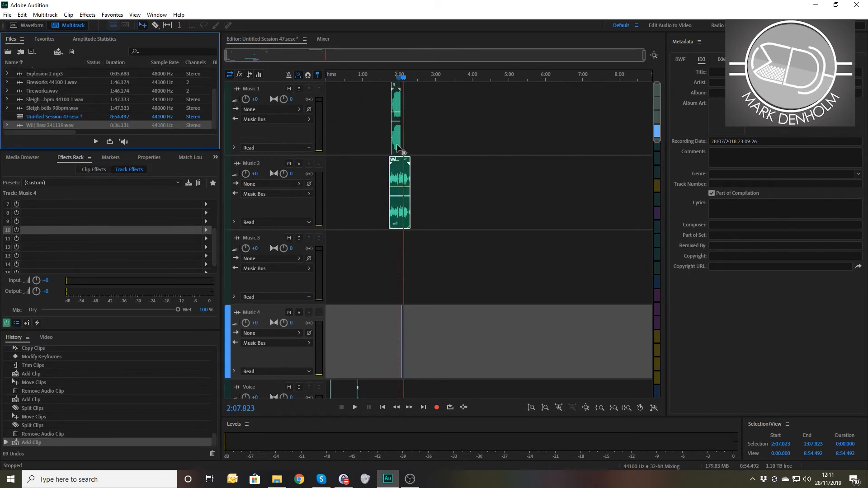
pyautogui.click(397, 167)
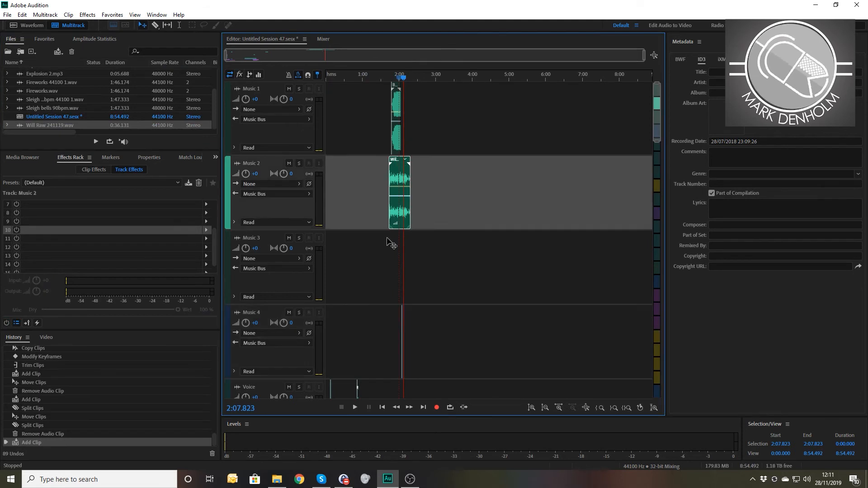
pyautogui.moveTo(392, 245); pyautogui.dragTo(378, 335)
pyautogui.scroll(-2, 379, 337)
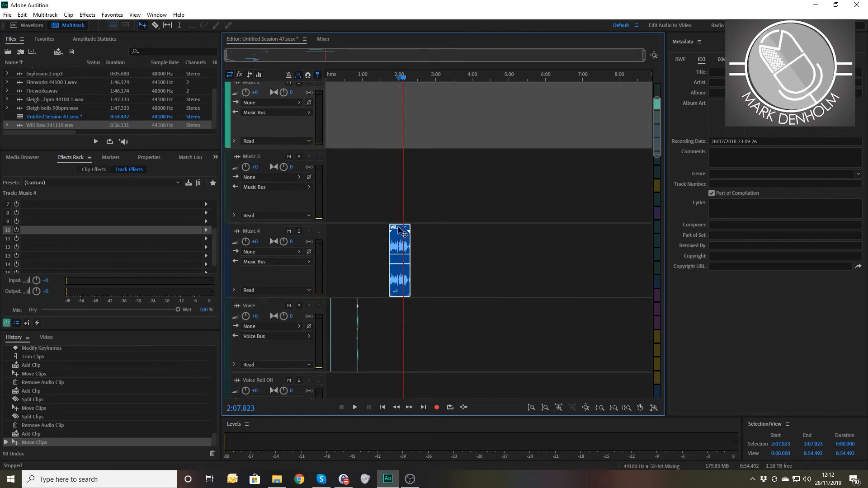
pyautogui.moveTo(399, 229); pyautogui.dragTo(399, 303)
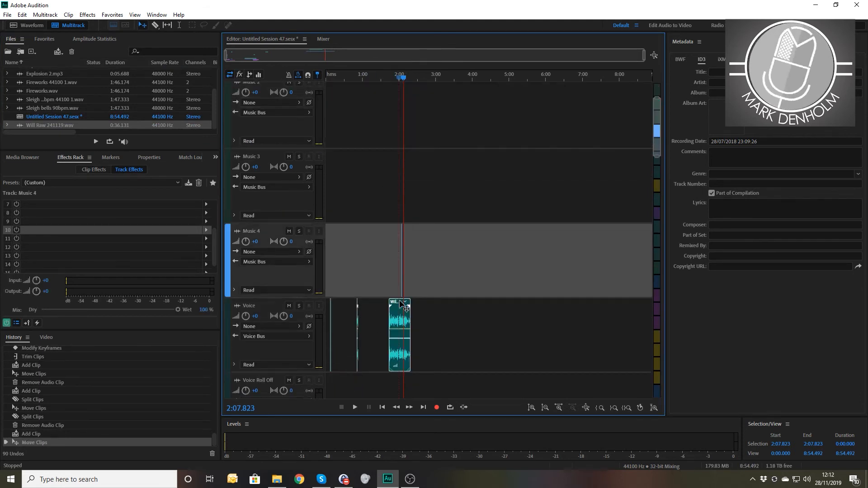
# Step: Play the session from 1:36.844 and listen to the opening of the new voice clip until about 1:50
pyautogui.click(385, 80)
pyautogui.press('space')
pyautogui.scroll(2, 385, 81)
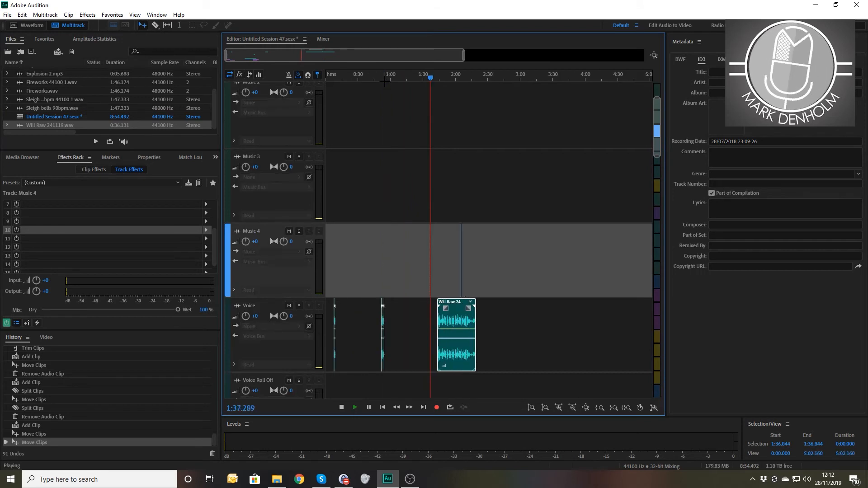
pyautogui.scroll(7, 385, 81)
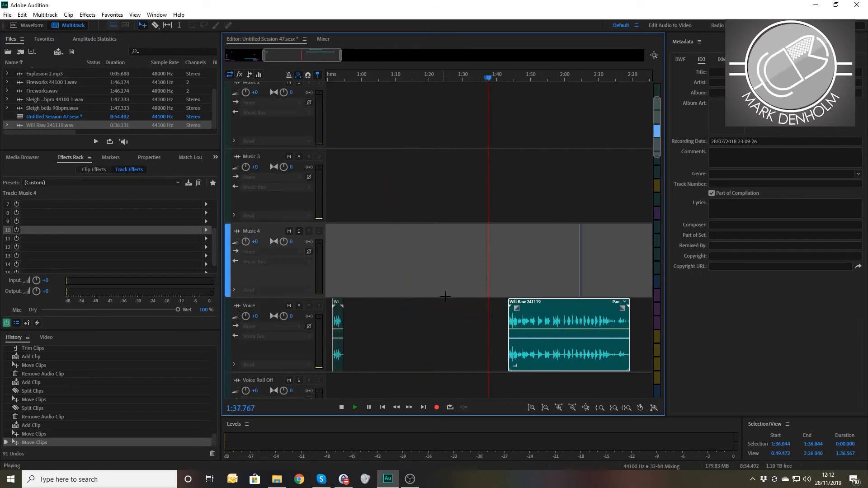
pyautogui.click(549, 79)
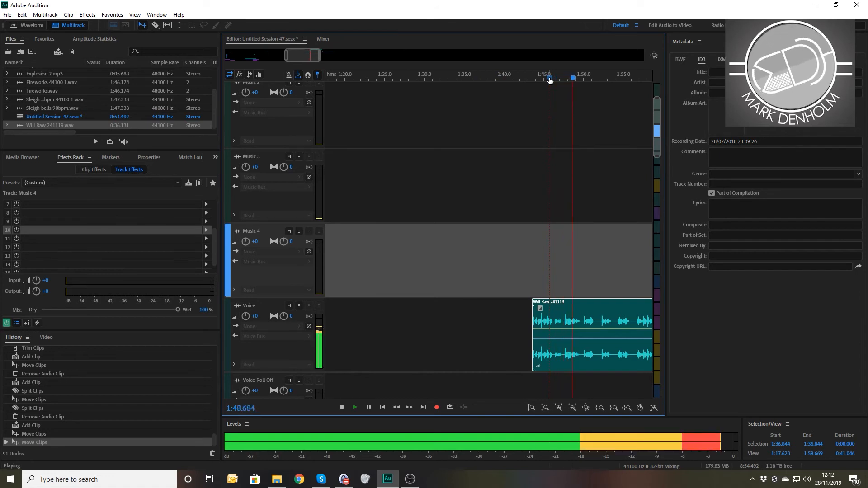
pyautogui.press('space')
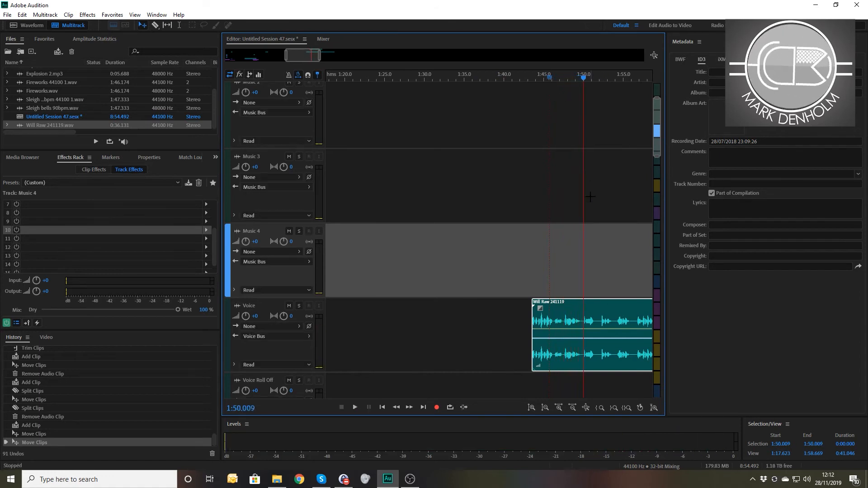
# Step: Split the new voice clip at 1:49.813 and delete the part before the split
pyautogui.moveTo(583, 76); pyautogui.dragTo(582, 78)
pyautogui.moveTo(550, 284); pyautogui.dragTo(567, 346)
pyautogui.hotkey('ctrl', 'k')
pyautogui.press('Delete')
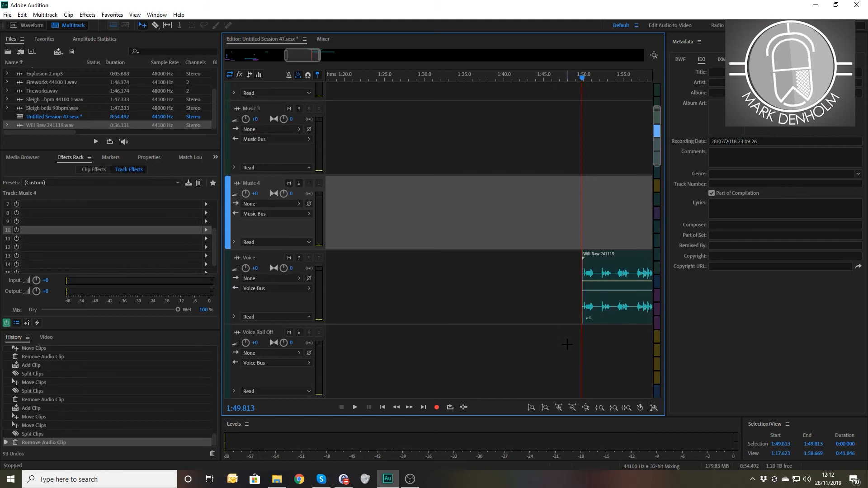
# Step: Listen to the remaining voice clip from 1:49.813 and stop playback at 1:59.562
pyautogui.press('-')
pyautogui.press('-')
pyautogui.press('-')
pyautogui.press('-')
pyautogui.press('-')
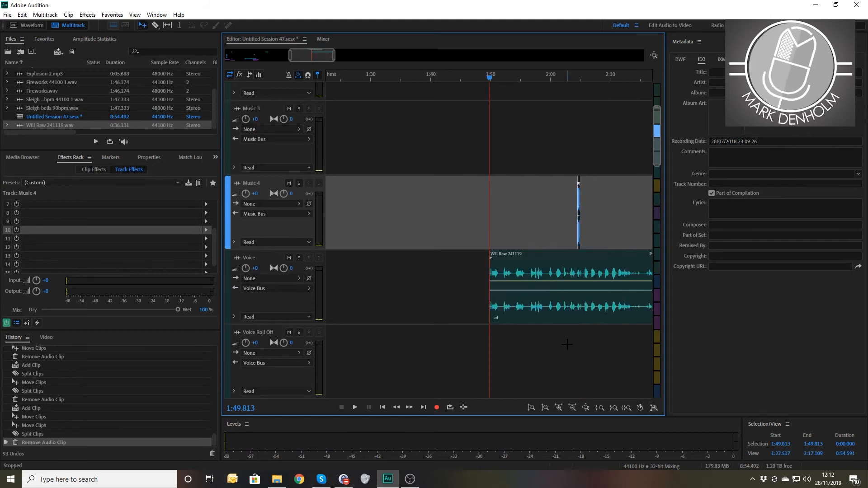
pyautogui.press('space')
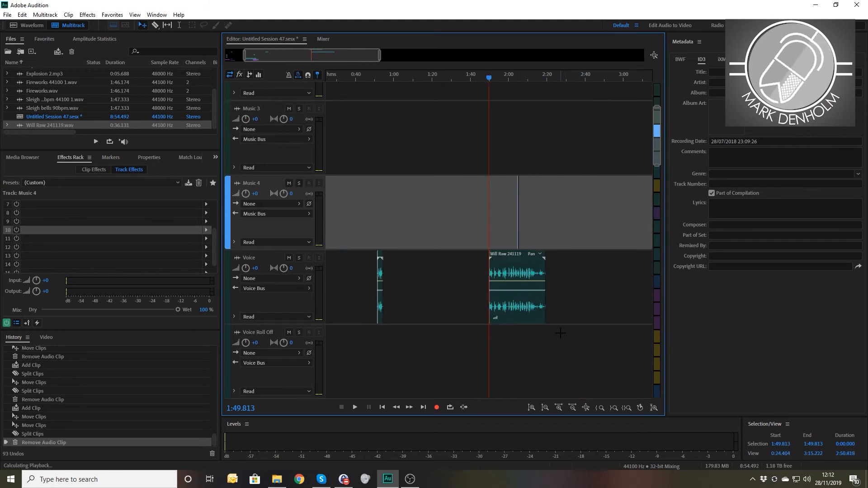
pyautogui.press('=')
pyautogui.press('=')
pyautogui.press('=')
pyautogui.press('=')
pyautogui.press('=')
pyautogui.press('=')
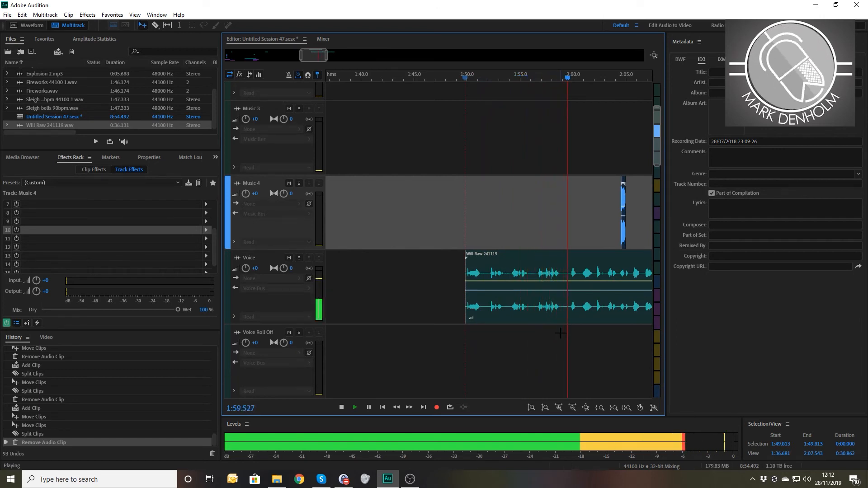
pyautogui.press('space')
# Step: Split the voice clip at 1:59.562 and delete everything after the split
pyautogui.click(582, 258)
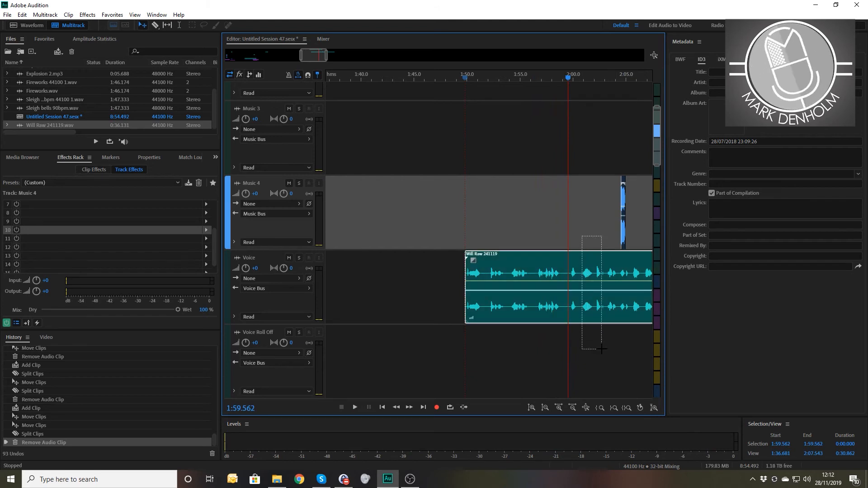
pyautogui.hotkey('ctrl', 'k')
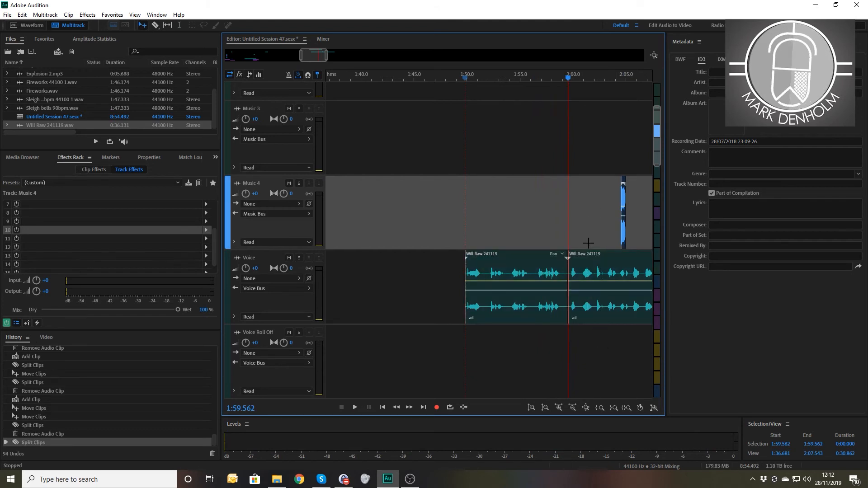
pyautogui.click(588, 262)
pyautogui.press('Delete')
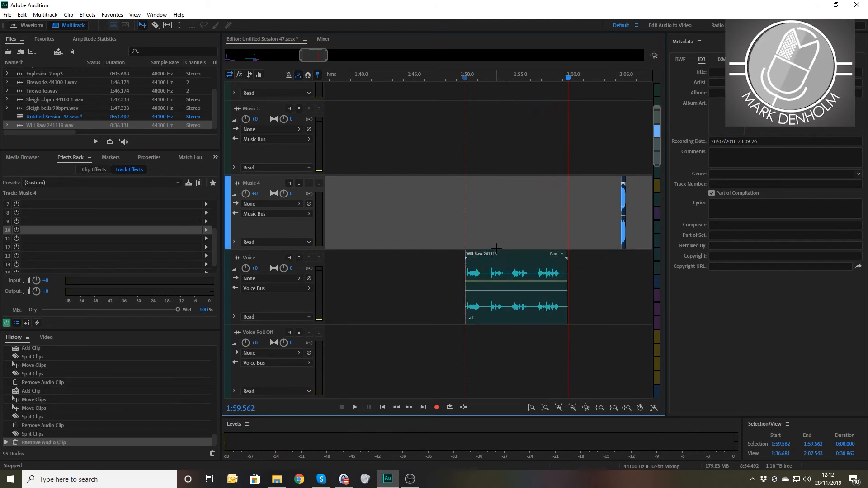
# Step: Move the trimmed voice clip down to the Voice Roll Off track and play the mix from 1:49.188
pyautogui.moveTo(502, 263); pyautogui.dragTo(508, 346)
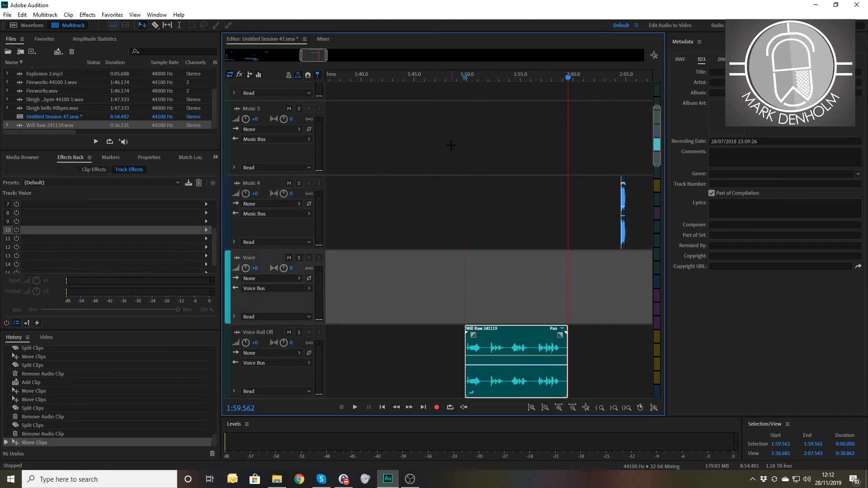
pyautogui.click(458, 77)
pyautogui.press('space')
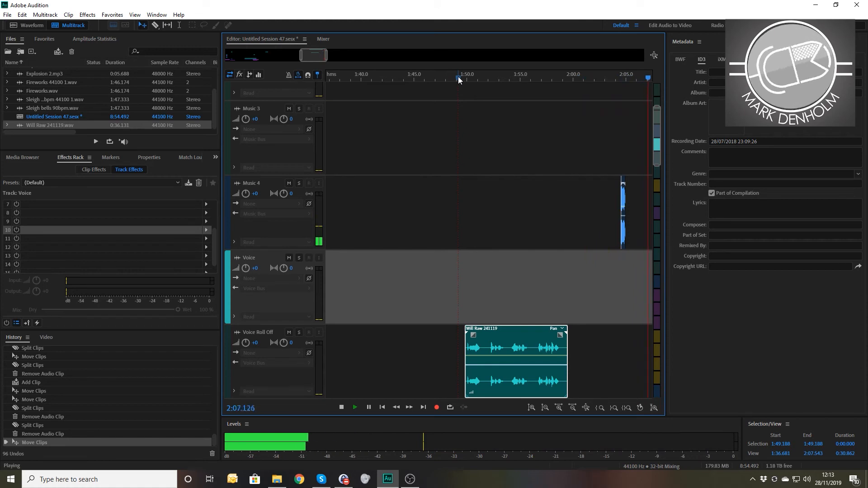
pyautogui.press('space')
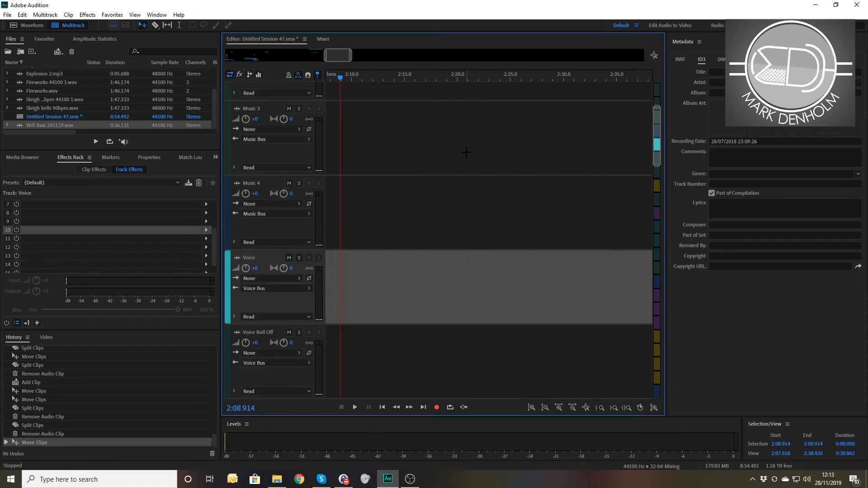
# Step: Play the start of the Voice Roll Off clip again and put the playhead at 1:49.463
pyautogui.press('-')
pyautogui.press('-')
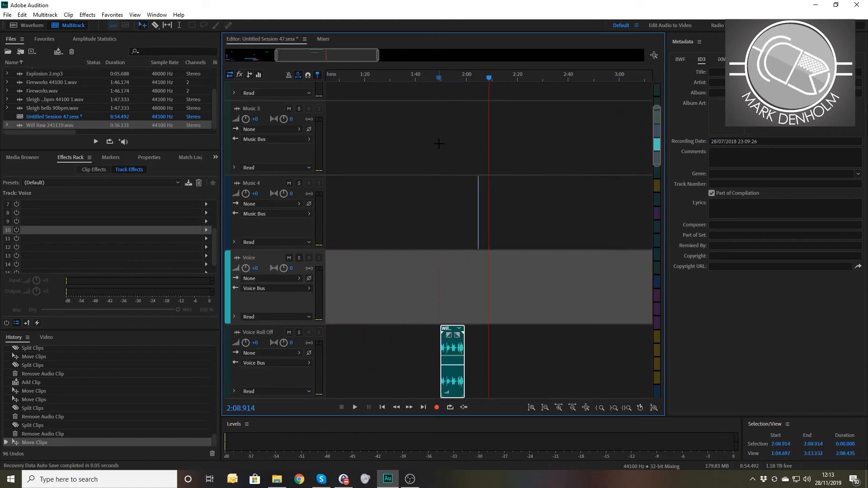
pyautogui.click(439, 81)
pyautogui.press('space')
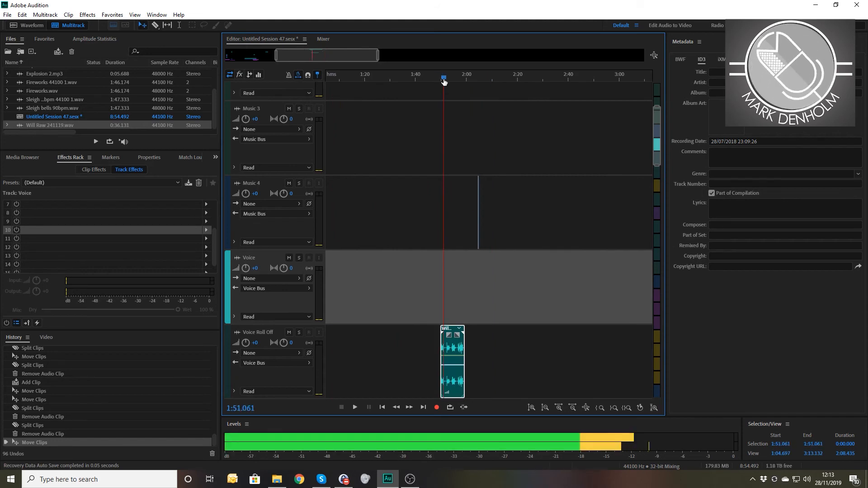
pyautogui.press('space')
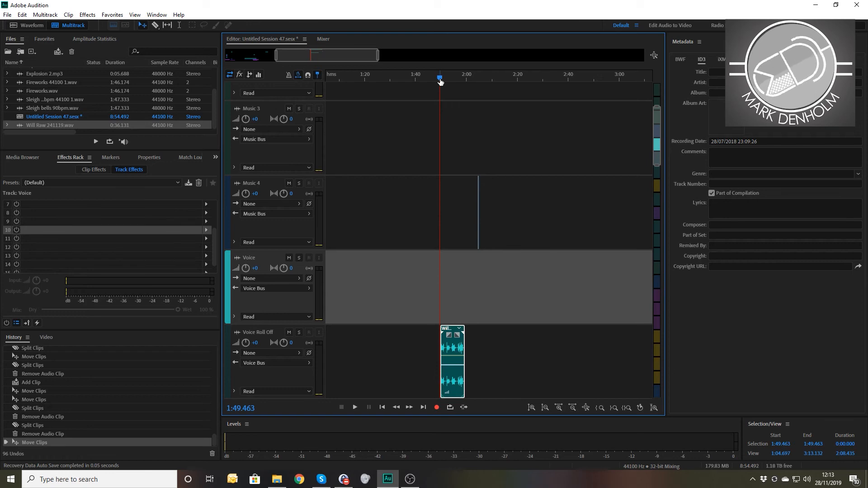
# Step: Listen to the rolled-off voice over the Music 1 clip from 1:49.463 to about 2:00
pyautogui.scroll(5, 440, 82)
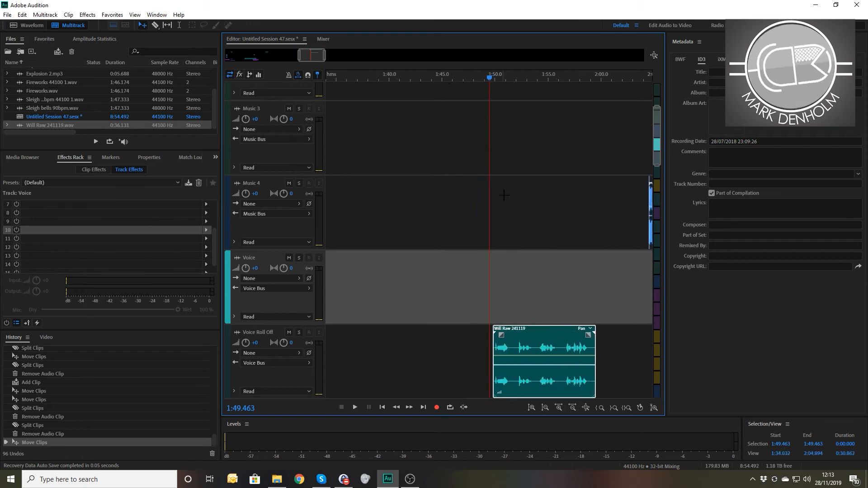
pyautogui.scroll(3, 517, 240)
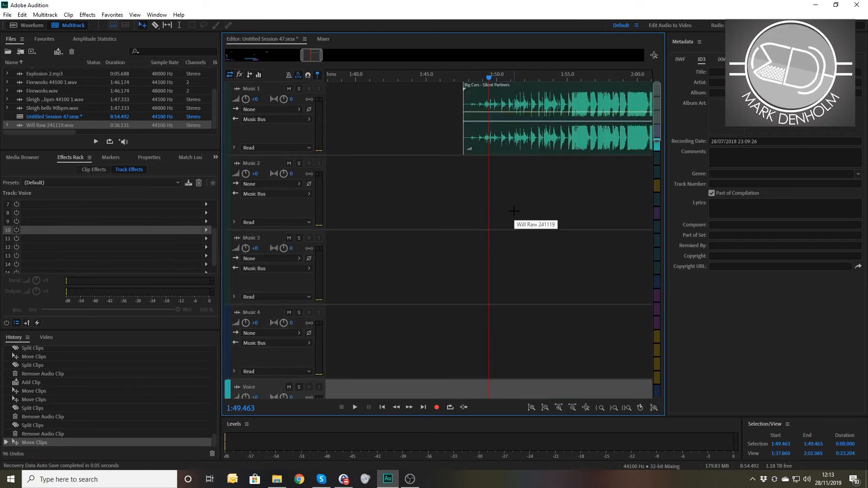
pyautogui.scroll(-4, 514, 211)
pyautogui.scroll(-1, 513, 211)
pyautogui.press('space')
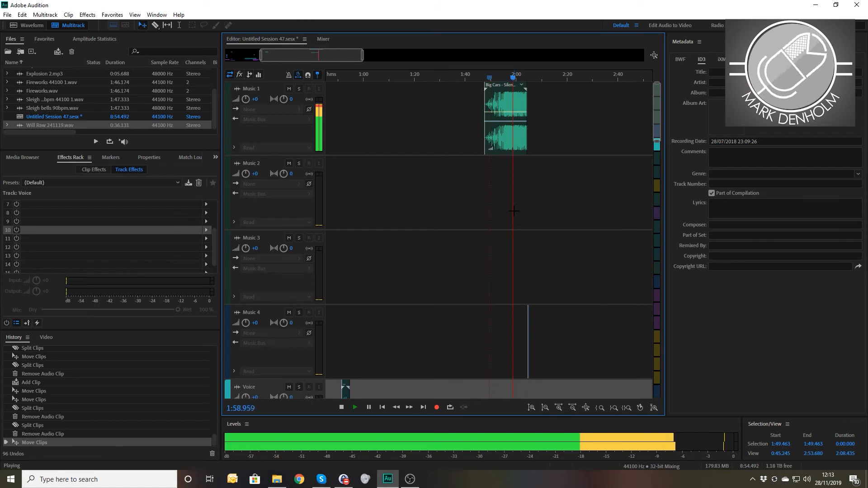
pyautogui.press('space')
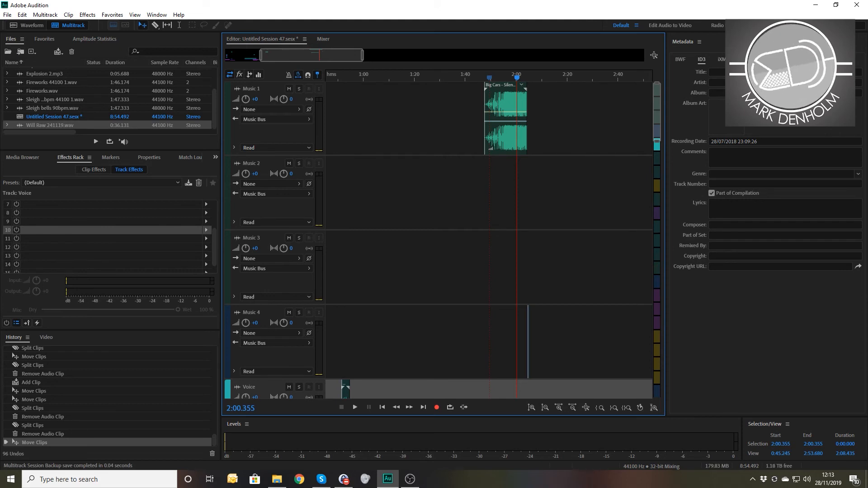
# Step: Examine the template's tracks from the voice effects down to the sound effects and Music Bus, and select SFX3
pyautogui.scroll(-5, 563, 337)
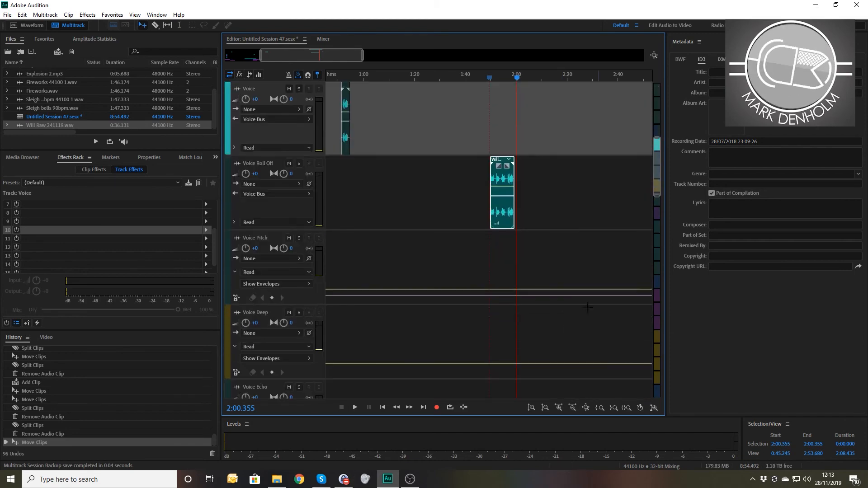
pyautogui.scroll(1, 400, 201)
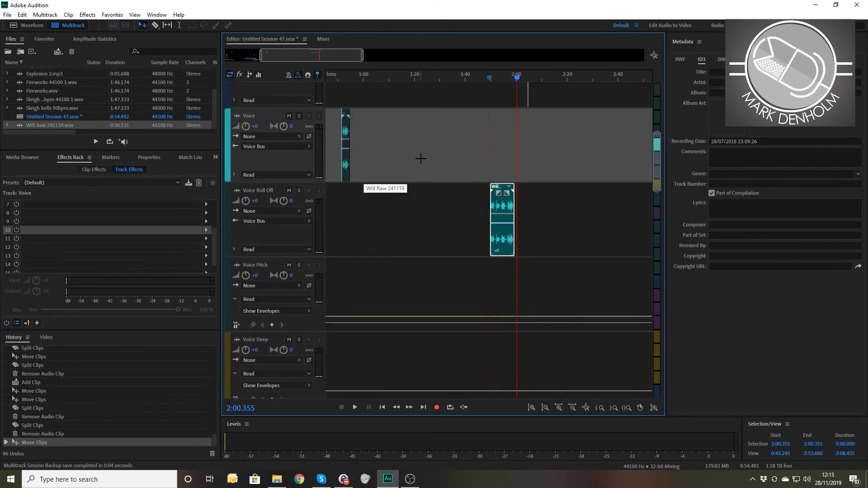
pyautogui.scroll(-2, 421, 160)
pyautogui.scroll(-4, 422, 160)
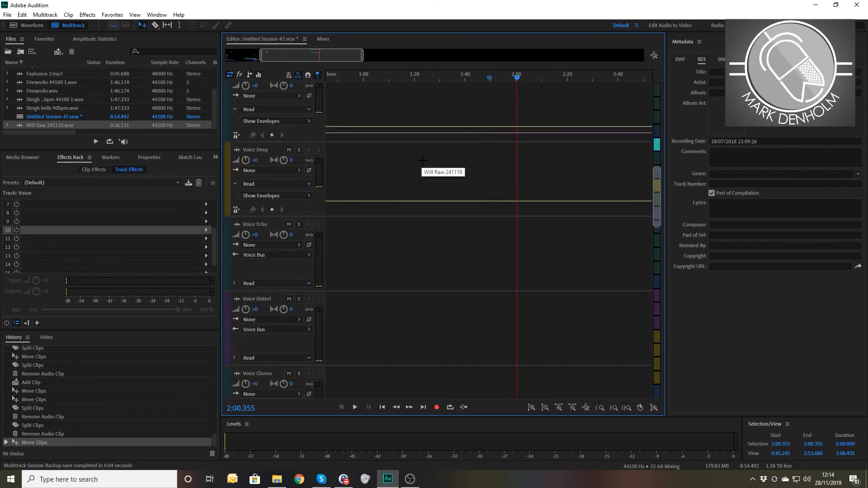
pyautogui.scroll(-4, 423, 160)
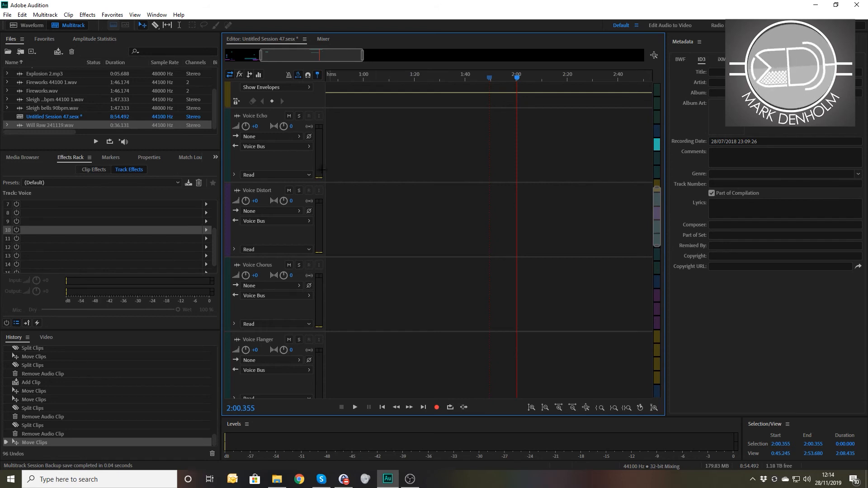
pyautogui.scroll(-3, 461, 295)
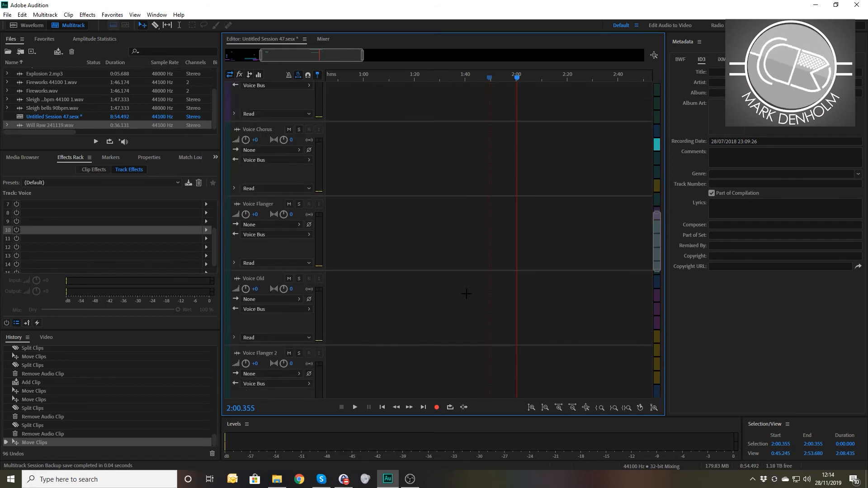
pyautogui.scroll(-7, 466, 294)
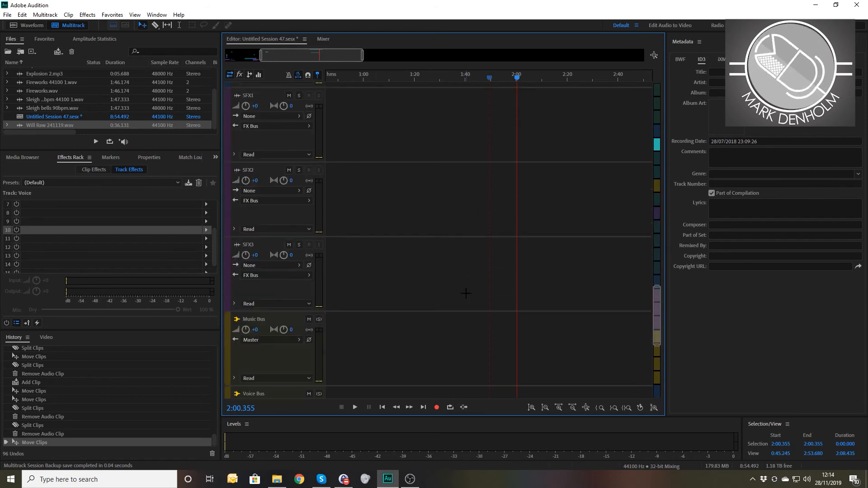
pyautogui.scroll(1, 359, 208)
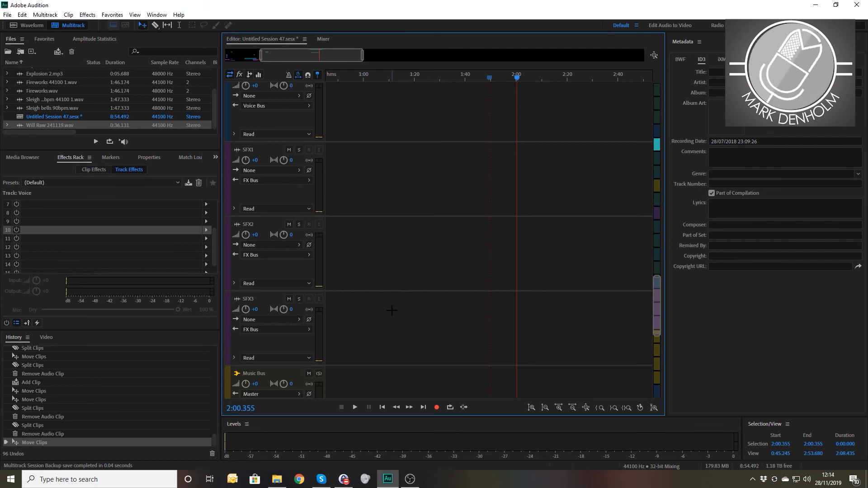
pyautogui.click(450, 335)
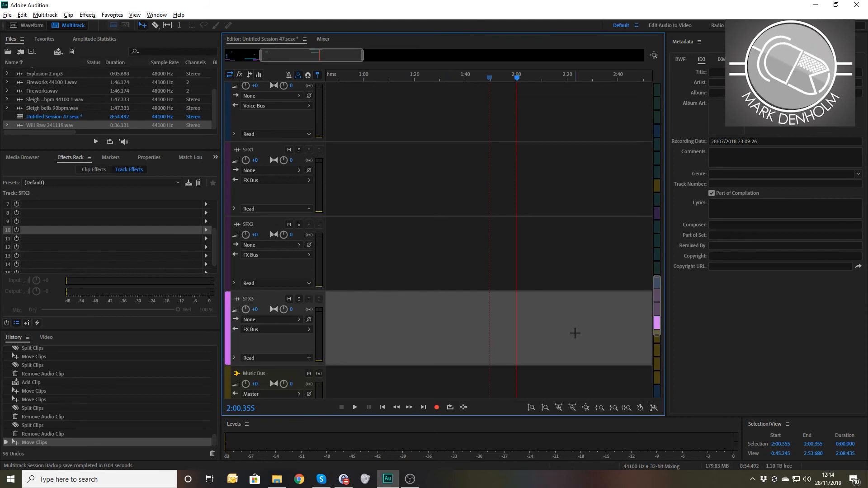
# Step: Add a stereo audio track directly below SFX3 and name it SFX4
pyautogui.hotkey('alt', 'a')
pyautogui.scroll(-3, 547, 347)
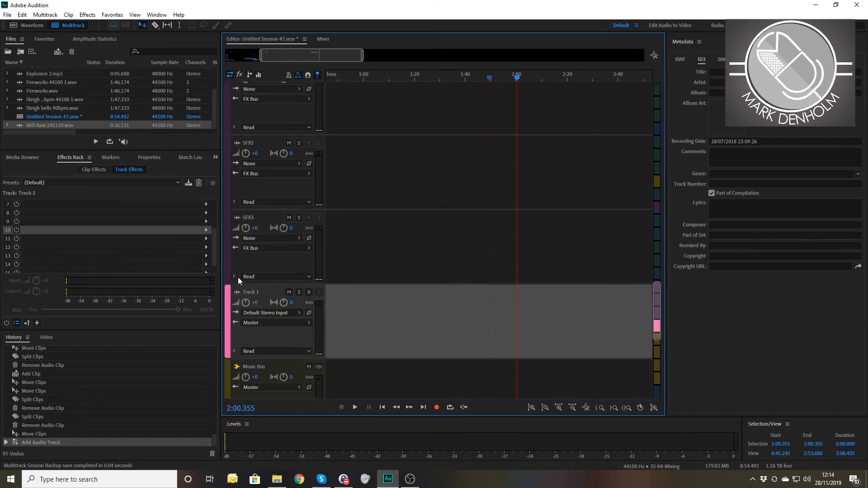
pyautogui.click(249, 293)
pyautogui.write('SFX4')
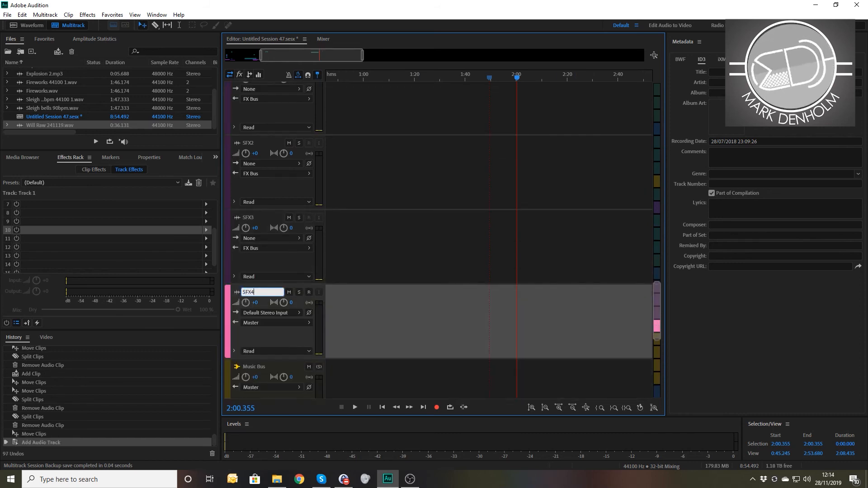
pyautogui.press('Return')
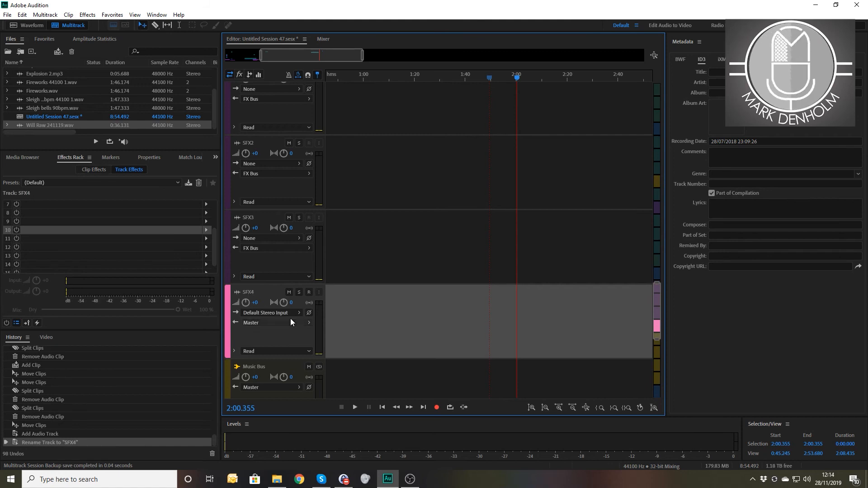
# Step: Route the SFX4 track's output to the FX Bus and select the SFX3 track
pyautogui.click(310, 323)
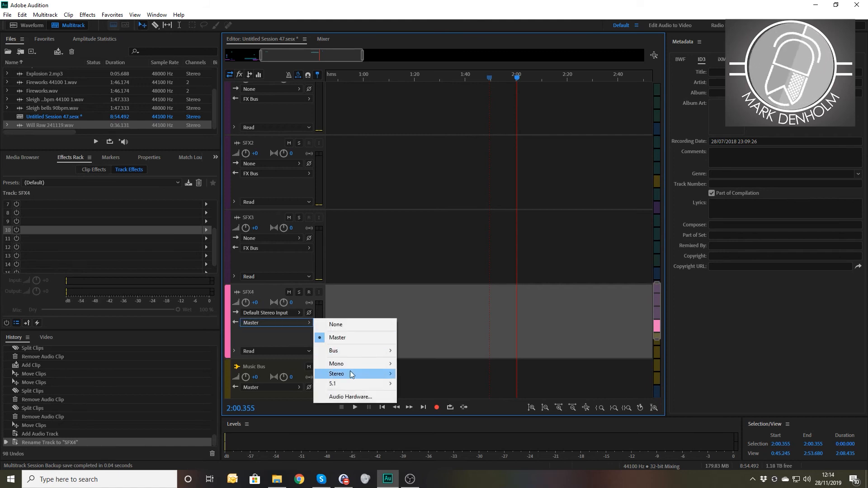
pyautogui.moveTo(355, 352)
pyautogui.click(430, 369)
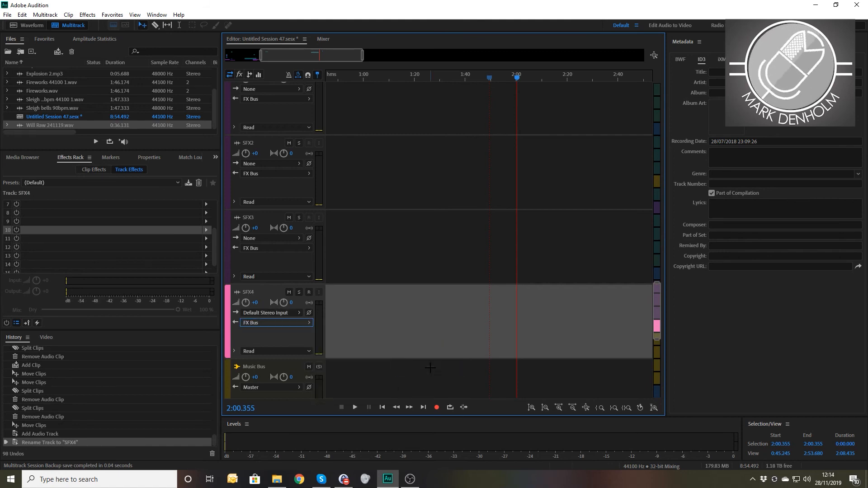
pyautogui.click(478, 258)
pyautogui.scroll(1, 470, 248)
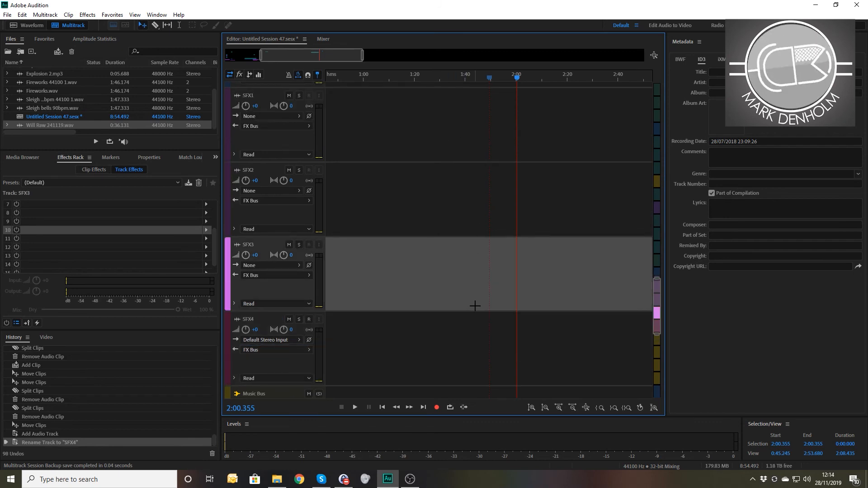
# Step: Fit the whole session in view and play the mix from the start to about 0:12
pyautogui.press('\\')
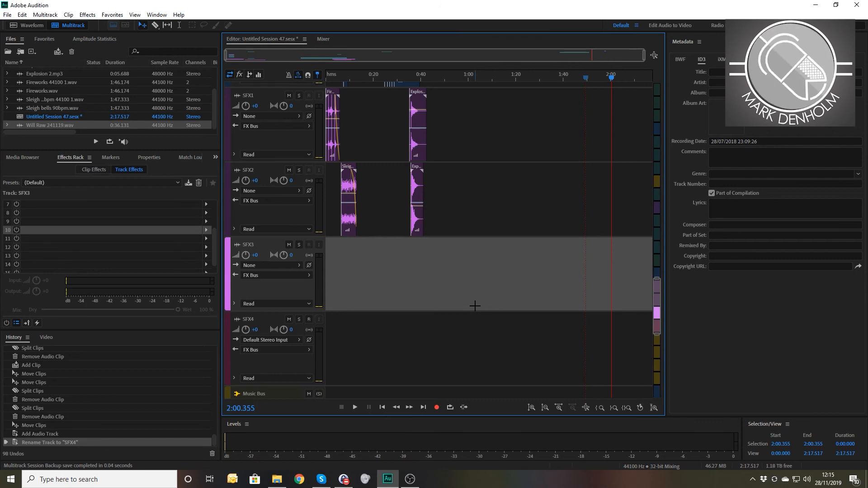
pyautogui.press('=')
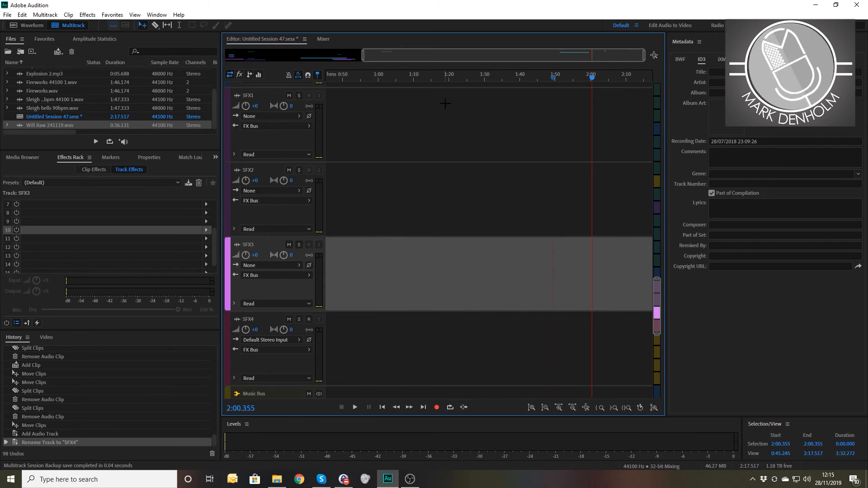
pyautogui.scroll(12, 416, 121)
pyautogui.scroll(8, 422, 148)
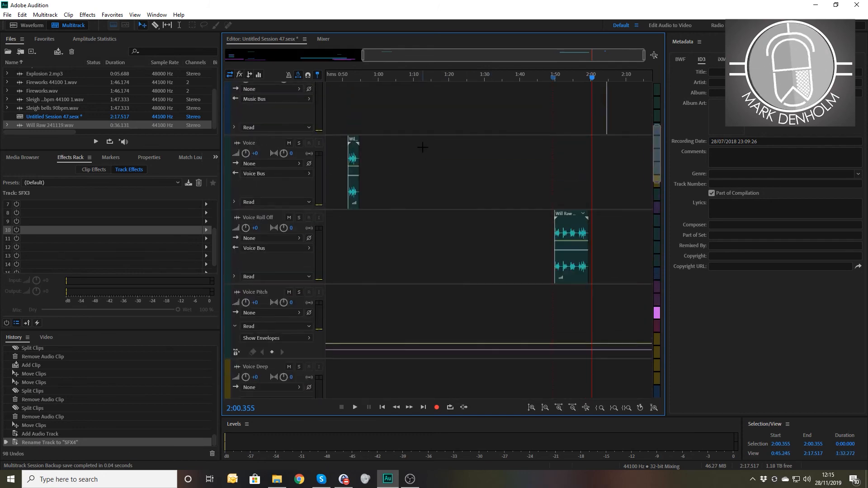
pyautogui.click(341, 77)
pyautogui.press('\\')
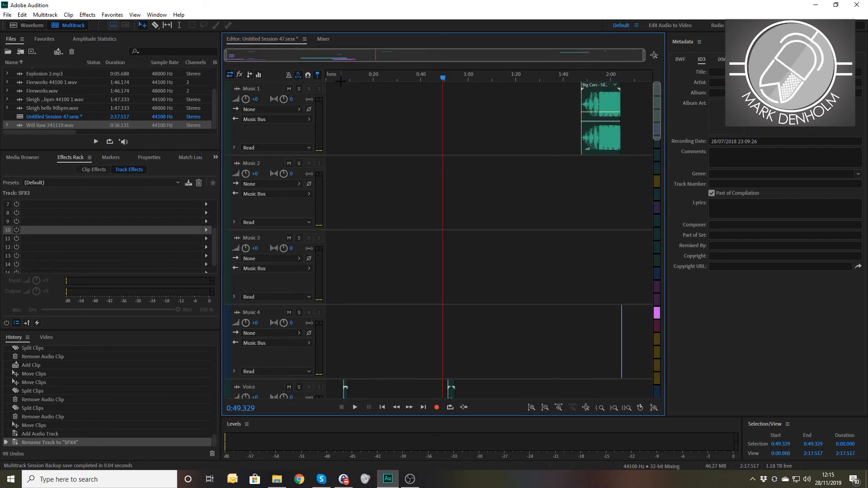
pyautogui.press('Home')
pyautogui.press('space')
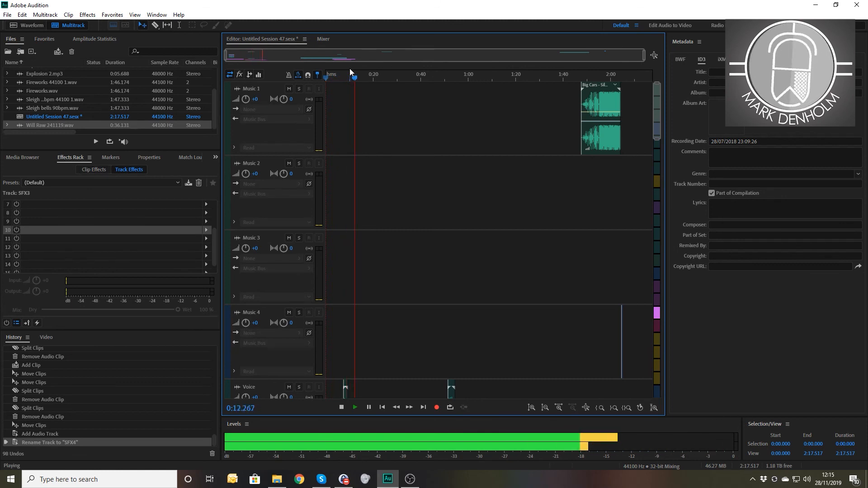
pyautogui.press('space')
# Step: Listen to the mix from 1:46.514 to about 1:59 and return the playhead to the session start
pyautogui.click(577, 78)
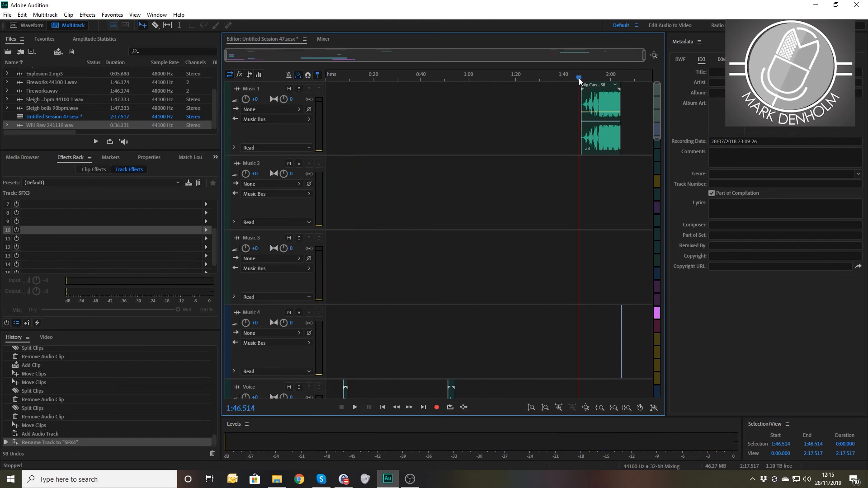
pyautogui.press('space')
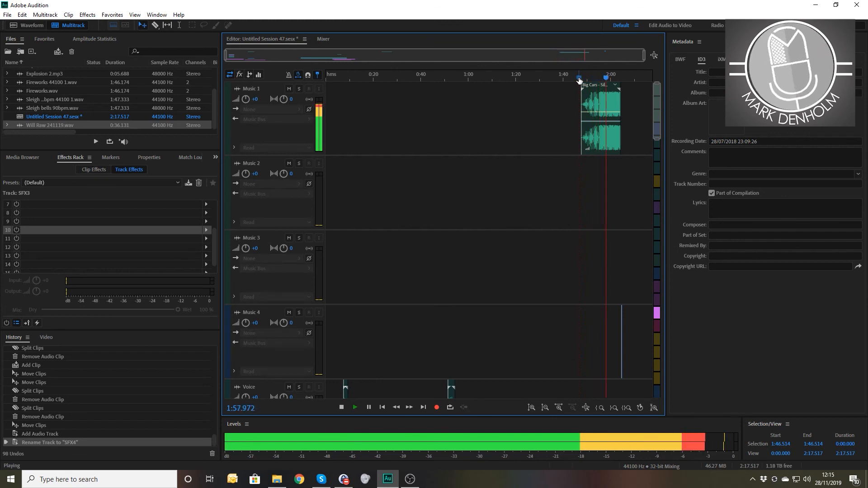
pyautogui.press('space')
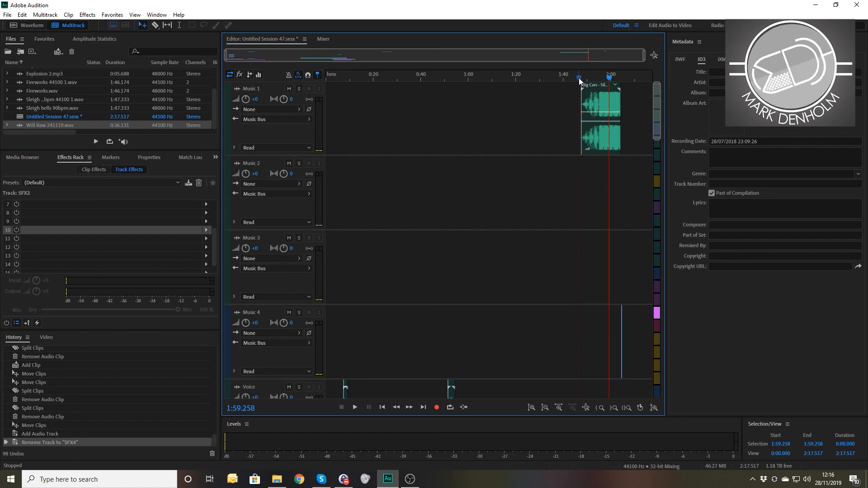
pyautogui.press('Home')
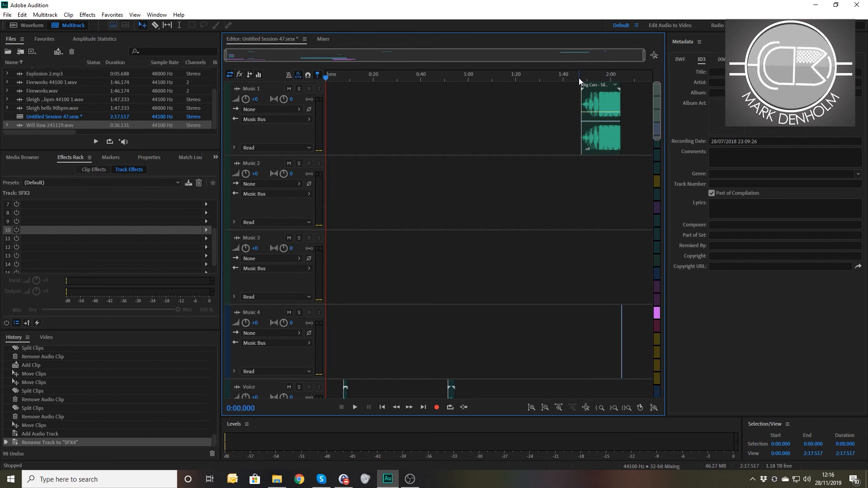